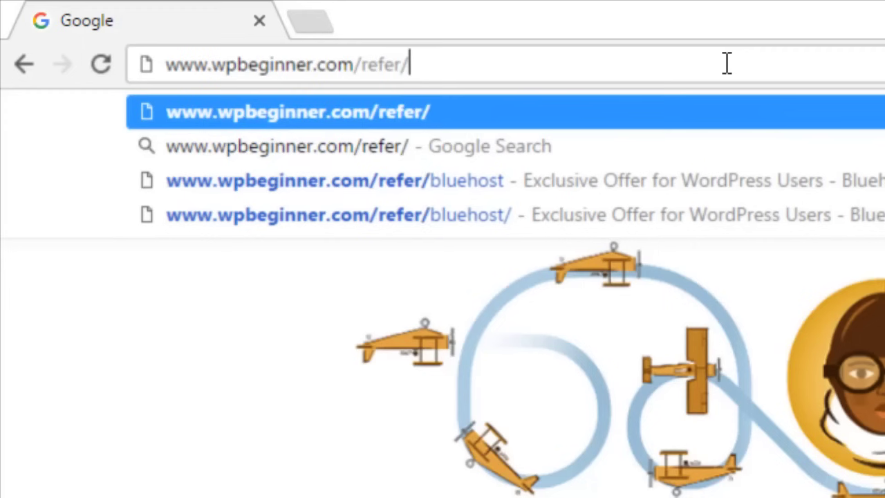
pyautogui.write('ehost')
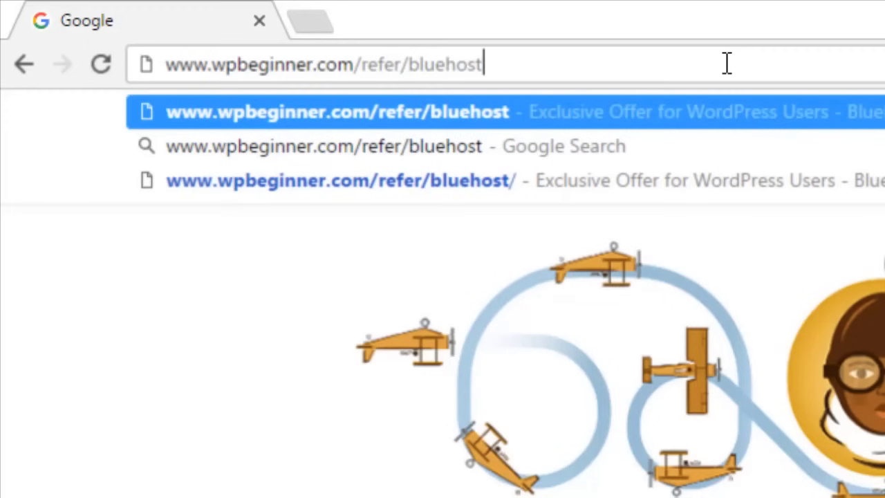
pyautogui.press('Return')
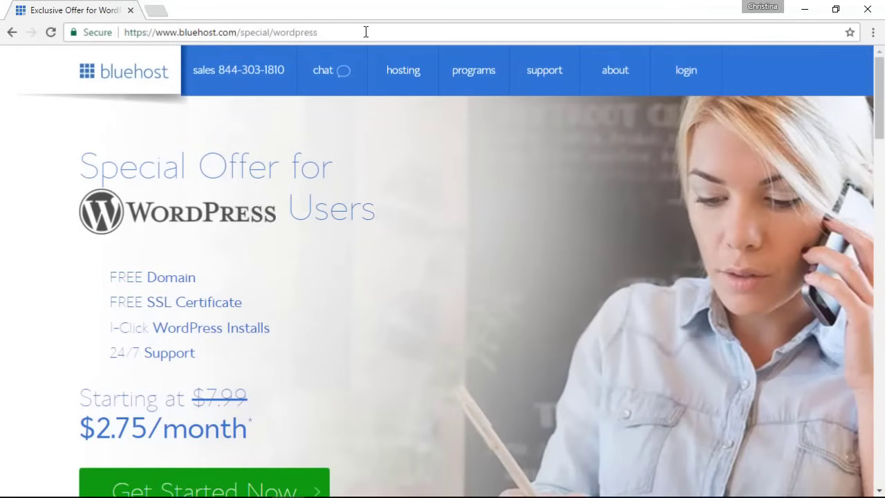
pyautogui.scroll(-1, 343, 244)
pyautogui.click(219, 420)
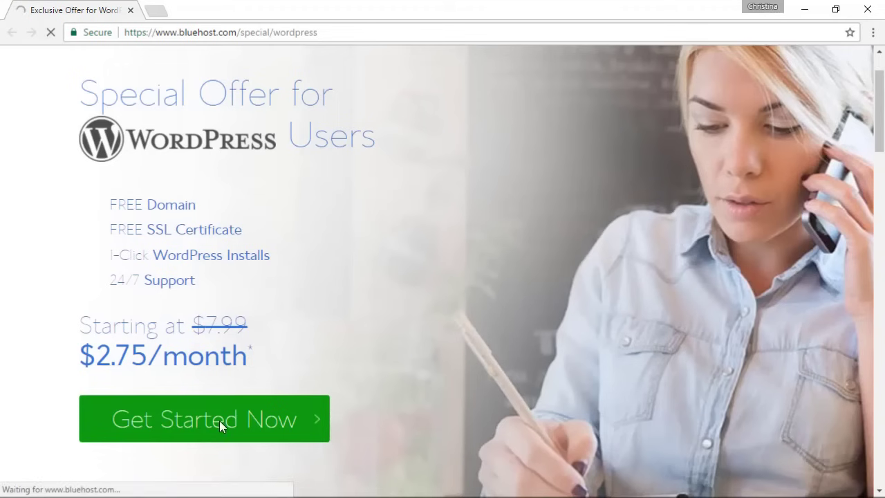
# Select the plus hosting plan from the plan comparison
pyautogui.scroll(-2, 150, 230)
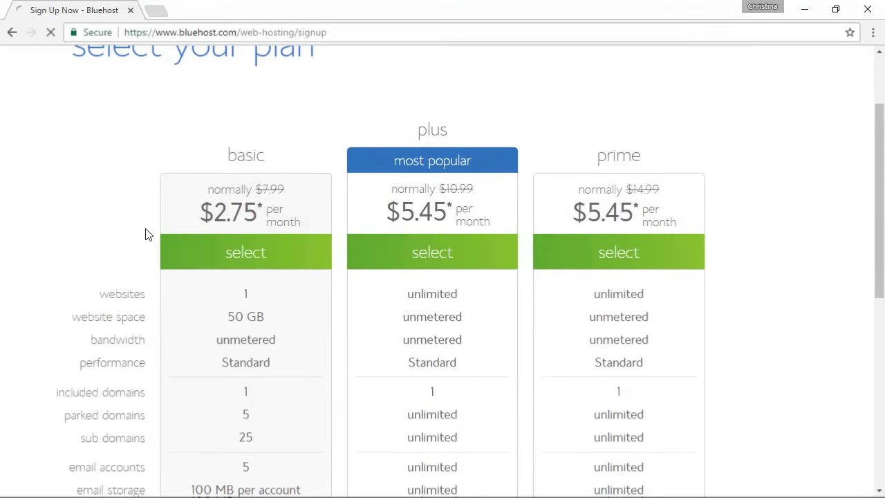
pyautogui.scroll(-1, 145, 234)
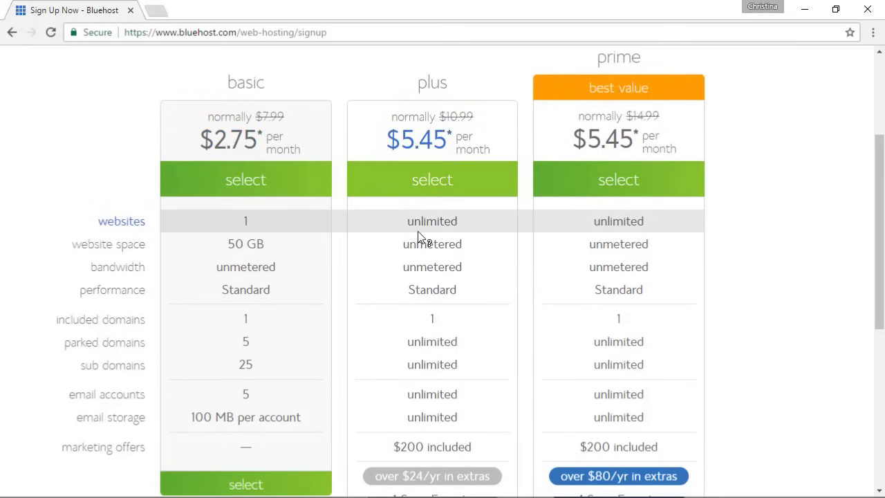
pyautogui.scroll(-1, 418, 237)
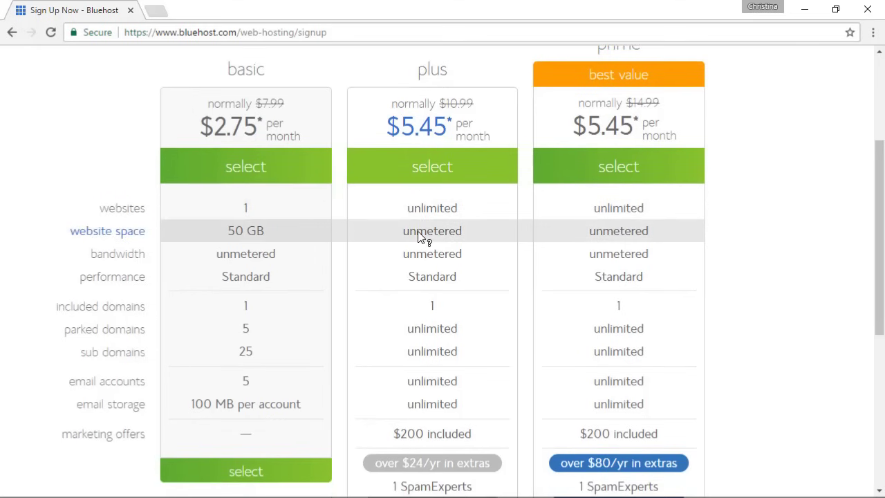
pyautogui.click(418, 151)
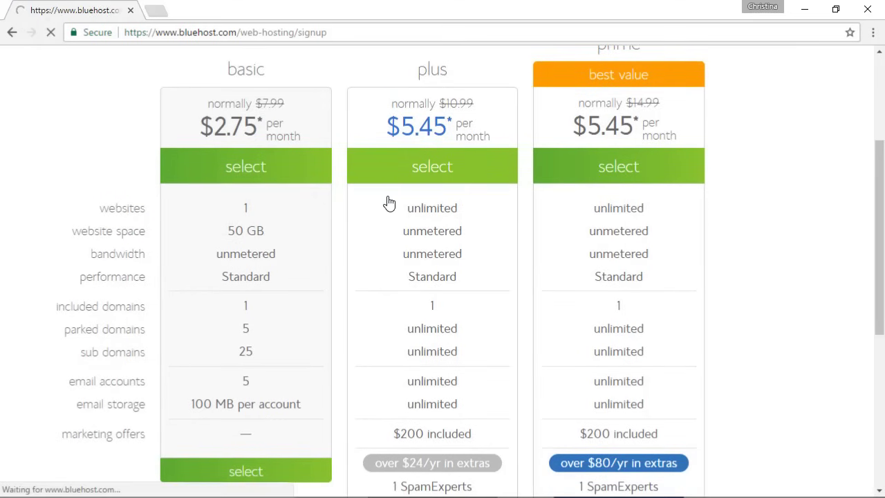
# Enter startawpsite with the .com extension as the new free domain and continue to account creation
pyautogui.click(190, 357)
pyautogui.write('startawpsite')
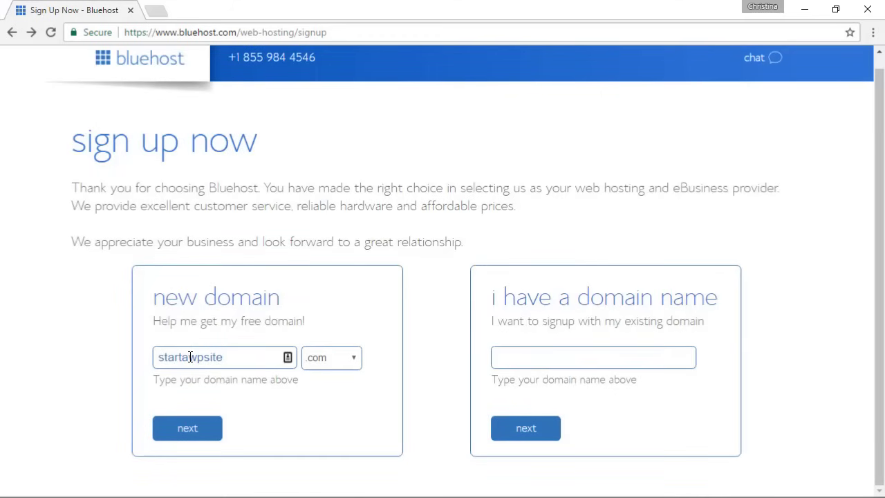
pyautogui.click(194, 428)
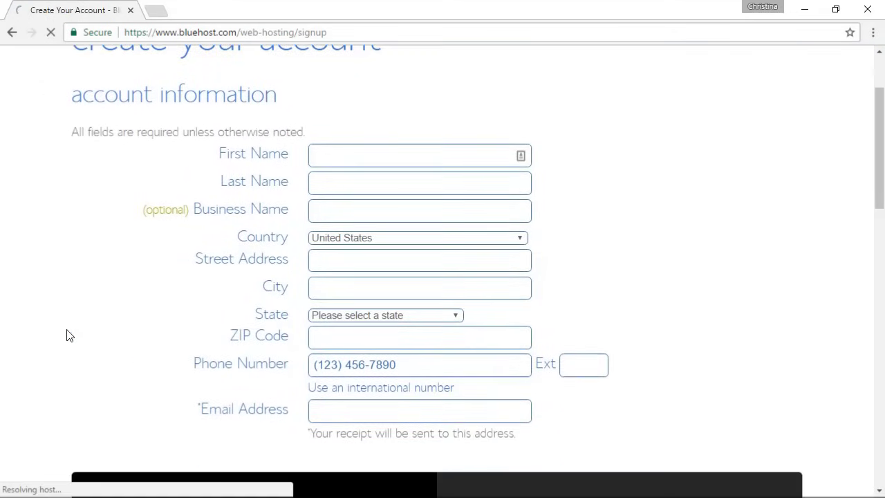
# Change the account plan in the package information to Plus 12 Month Price - $8.45/mo
pyautogui.scroll(-6, 67, 335)
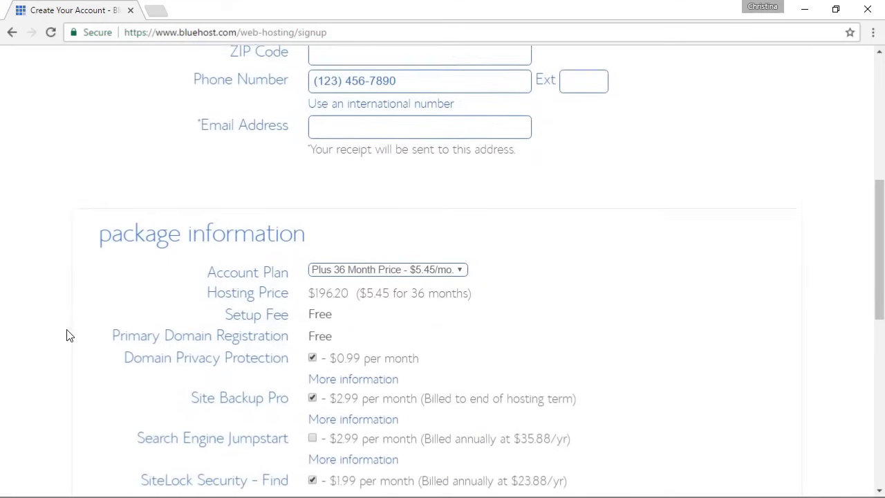
pyautogui.scroll(-1, 67, 335)
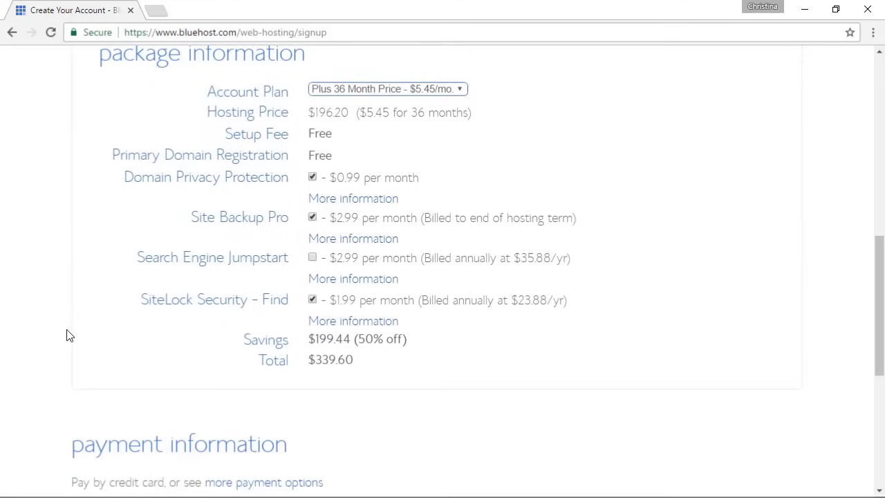
pyautogui.click(364, 92)
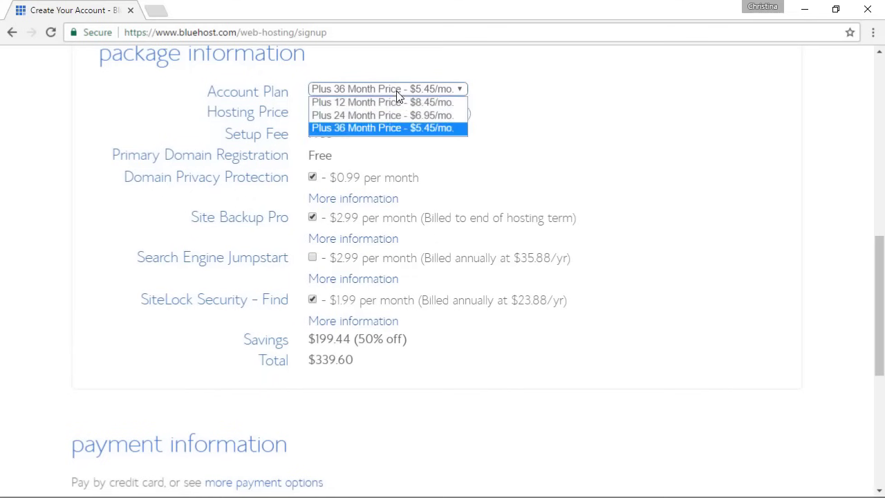
pyautogui.click(359, 103)
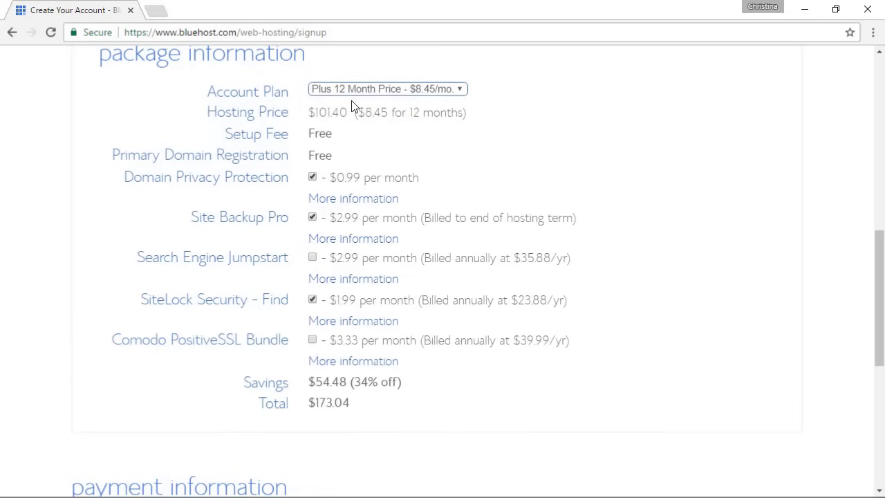
# Remove the Domain Privacy Protection, Site Backup Pro and SiteLock Security - Find extras from the package
pyautogui.click(313, 178)
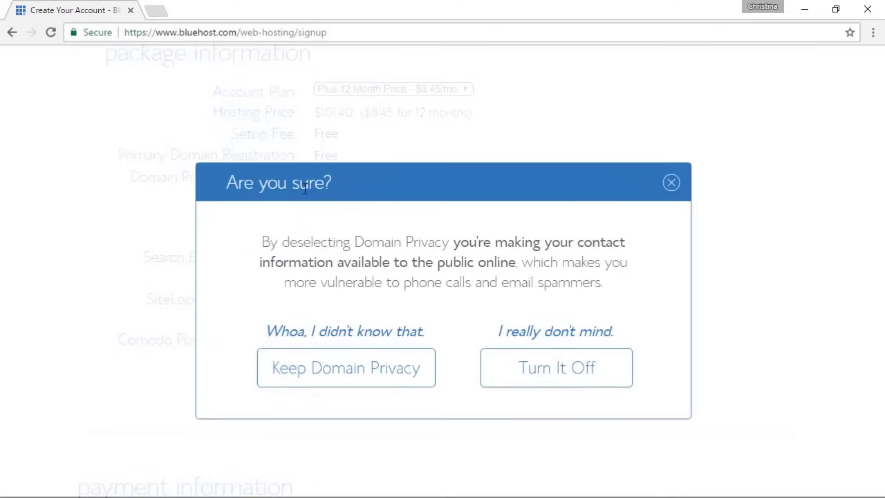
pyautogui.click(533, 375)
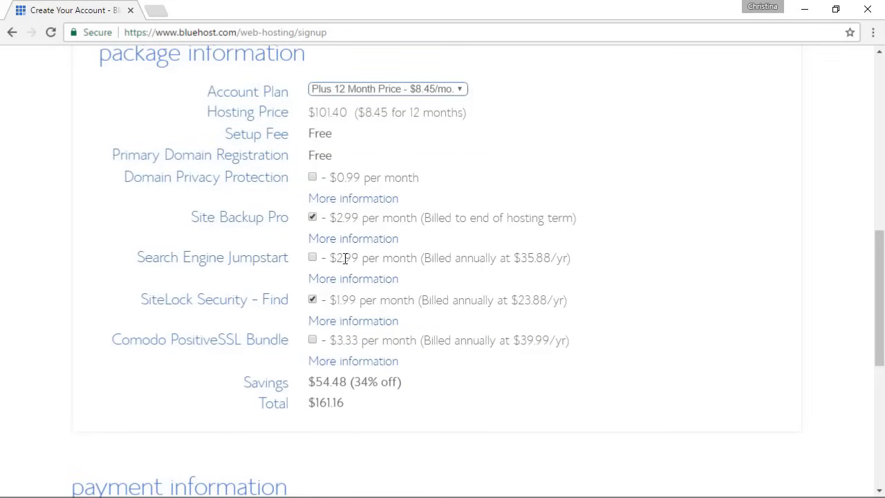
pyautogui.click(311, 218)
pyautogui.click(312, 300)
pyautogui.scroll(-1, 442, 392)
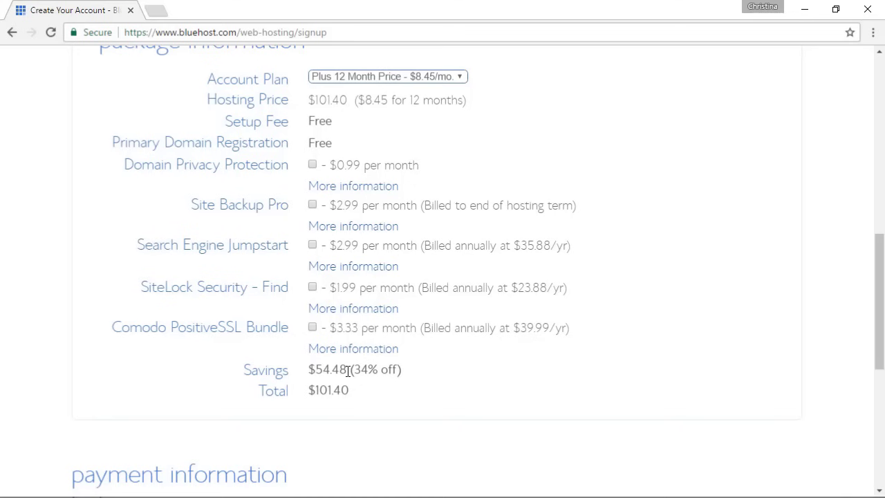
pyautogui.moveTo(405, 372); pyautogui.dragTo(362, 370)
pyautogui.click(362, 370)
pyautogui.scroll(-1, 422, 379)
pyautogui.scroll(-3, 423, 379)
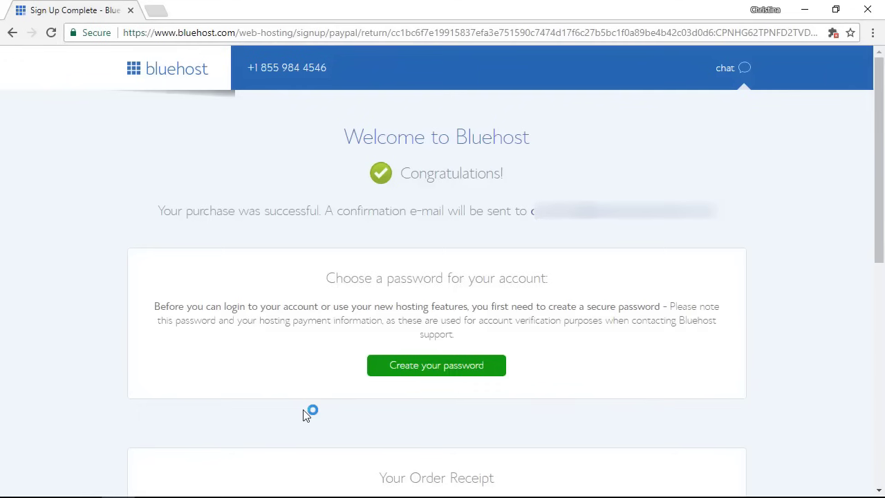
# Create the hosting account password, agree to the Privacy Policy and Terms of Service, and submit it
pyautogui.scroll(-1, 304, 414)
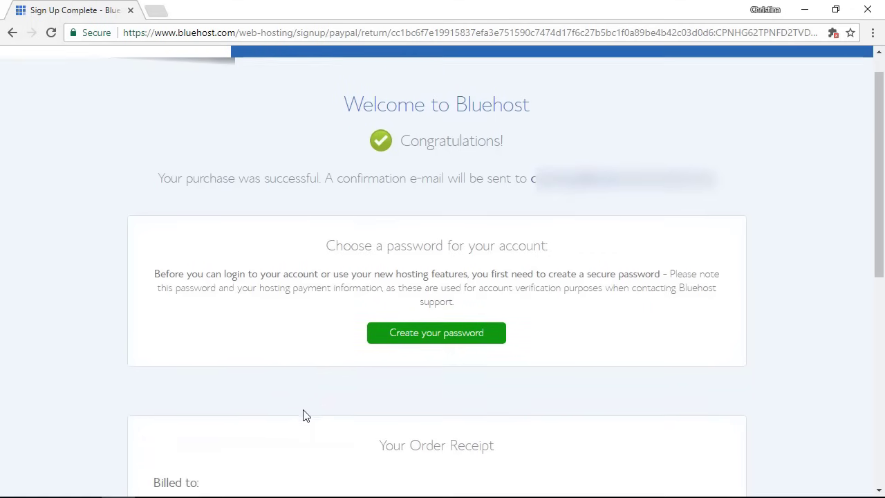
pyautogui.click(423, 331)
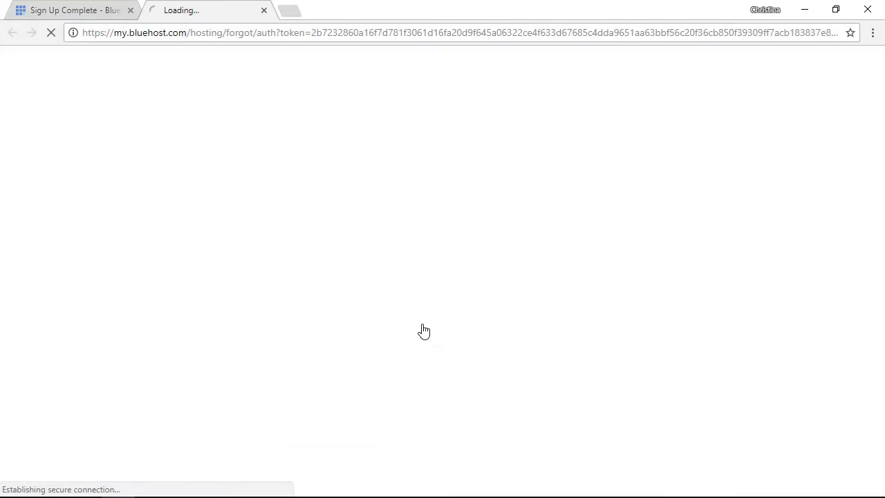
pyautogui.scroll(-1, 296, 314)
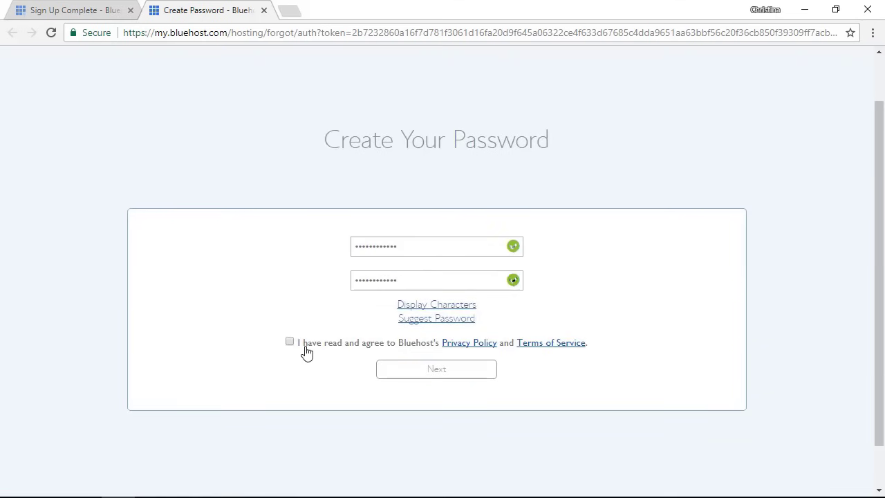
pyautogui.click(289, 341)
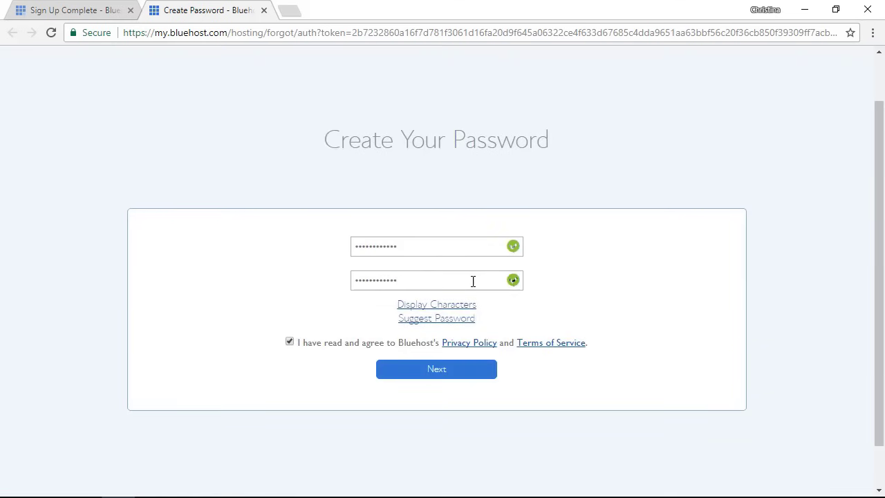
pyautogui.click(433, 373)
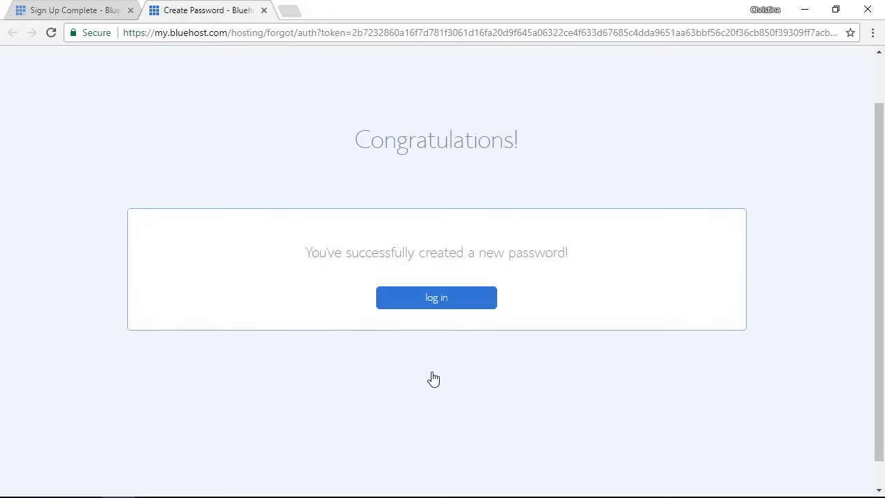
# Log in to the new Bluehost account and skip the theme selection step
pyautogui.click(432, 298)
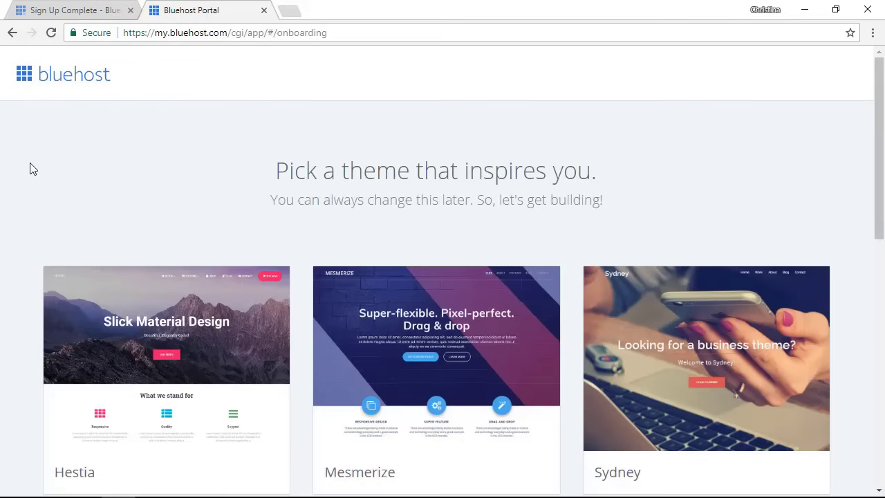
pyautogui.scroll(-3, 30, 168)
pyautogui.scroll(-5, 29, 168)
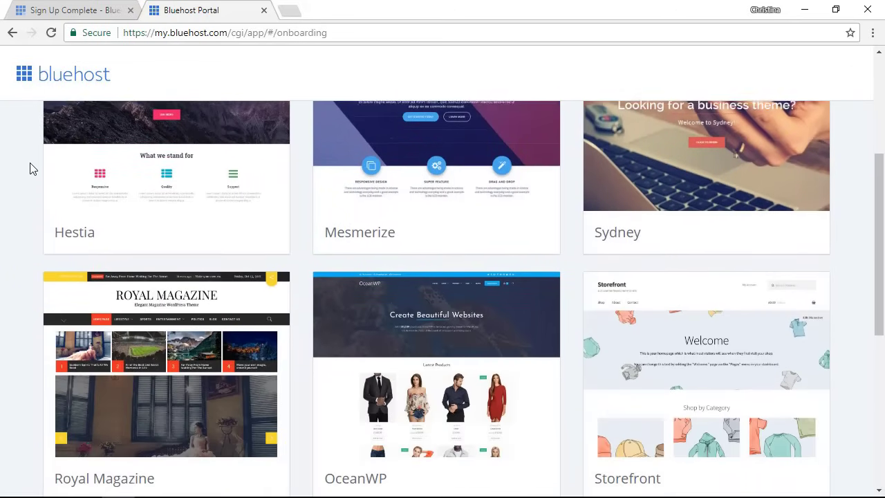
pyautogui.scroll(-2, 29, 168)
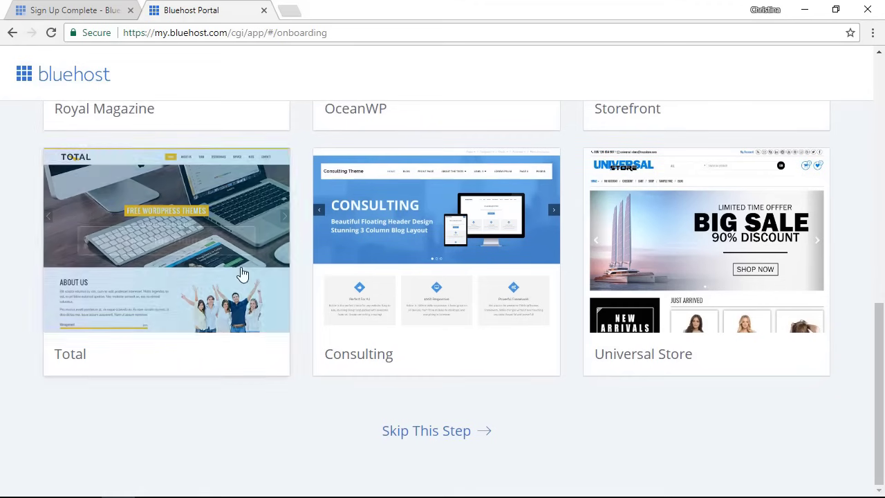
pyautogui.click(428, 436)
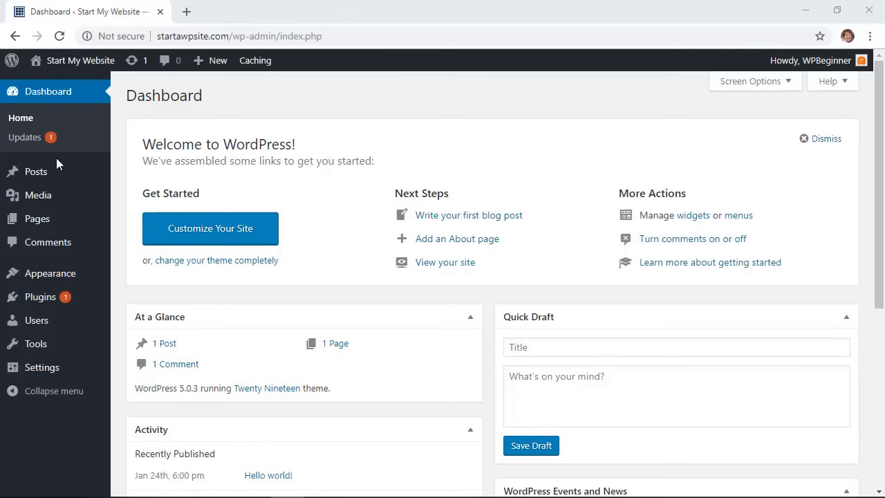
pyautogui.moveTo(59, 174)
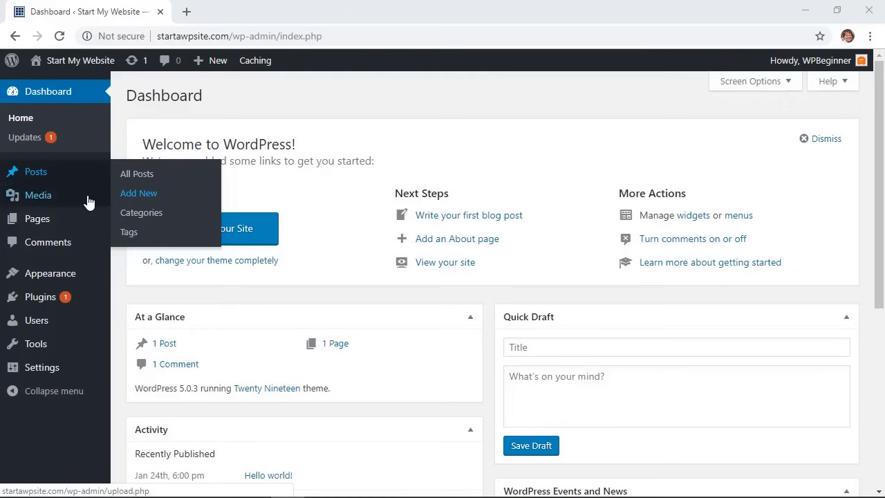
pyautogui.moveTo(84, 200)
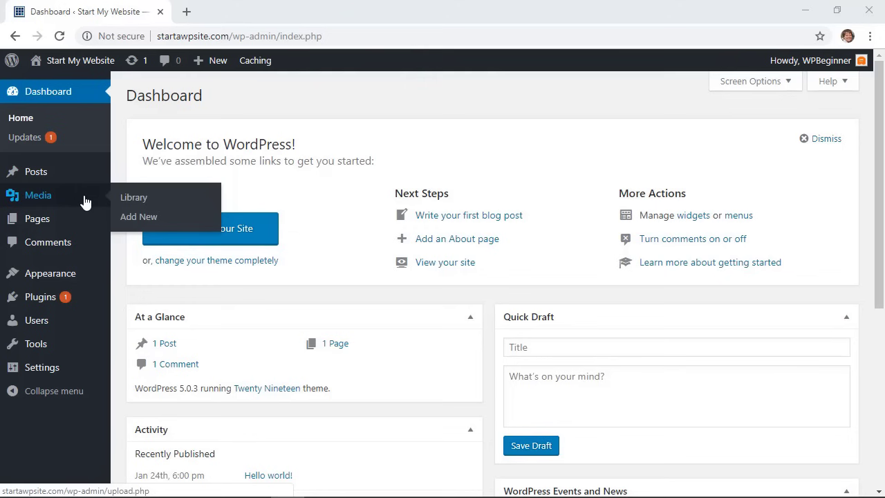
pyautogui.moveTo(74, 225)
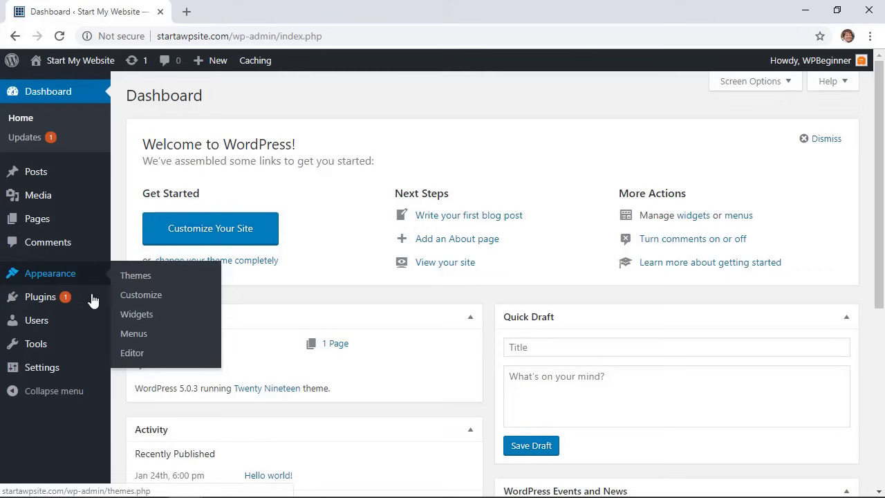
pyautogui.moveTo(48, 276)
pyautogui.moveTo(50, 302)
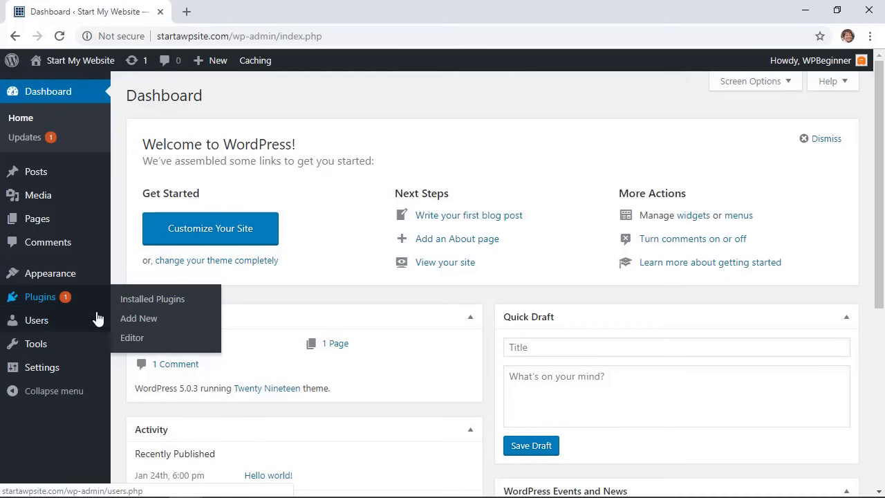
pyautogui.moveTo(53, 324)
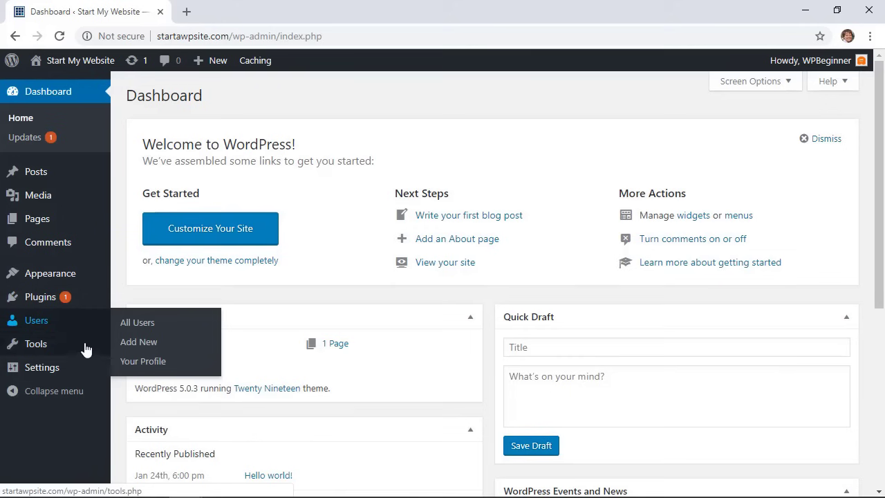
pyautogui.moveTo(82, 352)
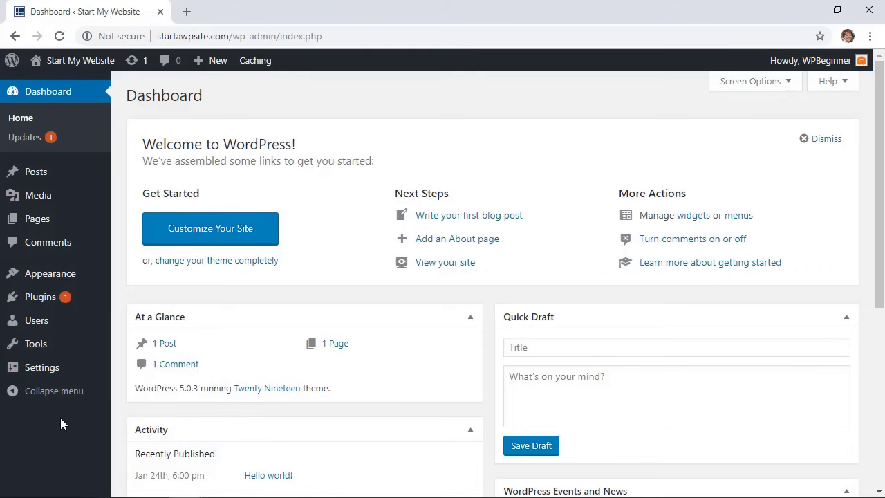
# Set the site's permalink structure to Post name and save the permalink settings
pyautogui.moveTo(59, 370)
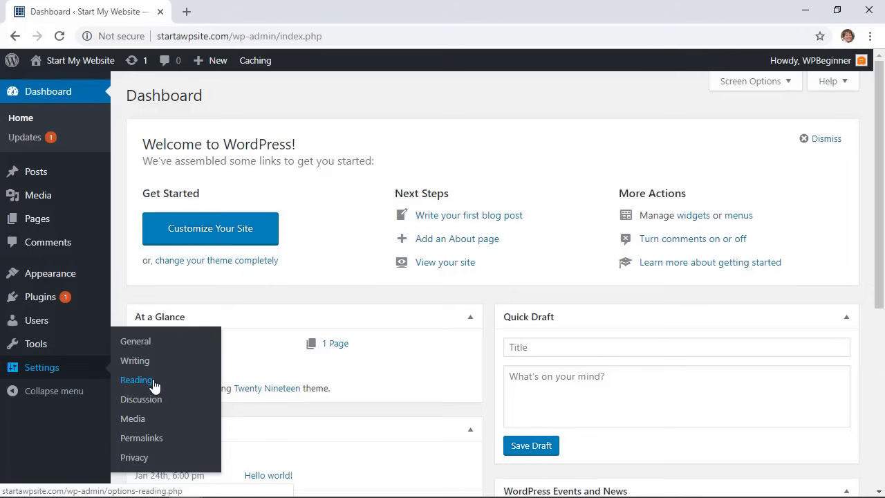
pyautogui.click(144, 439)
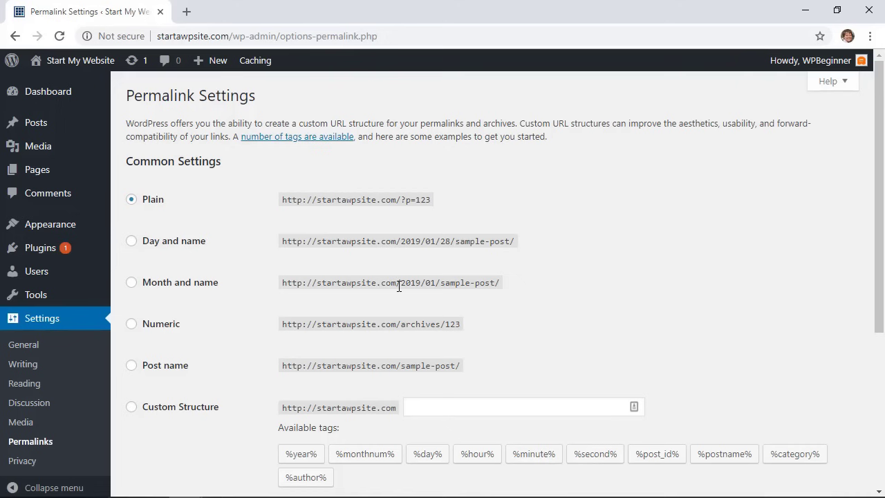
pyautogui.scroll(-1, 399, 286)
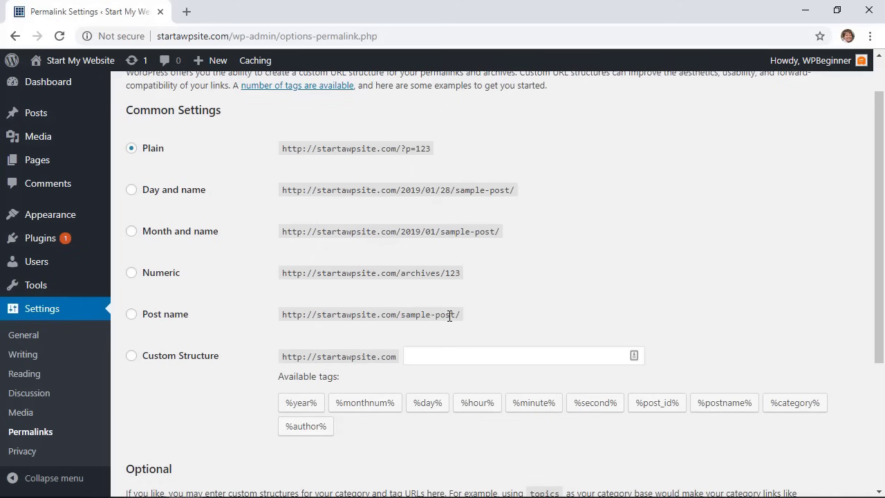
pyautogui.moveTo(463, 311); pyautogui.dragTo(401, 313)
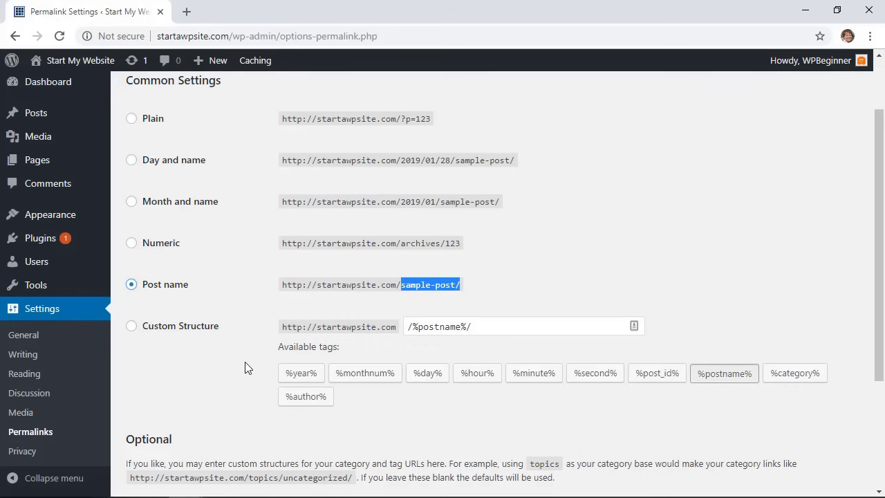
pyautogui.scroll(-2, 244, 367)
pyautogui.scroll(-2, 244, 368)
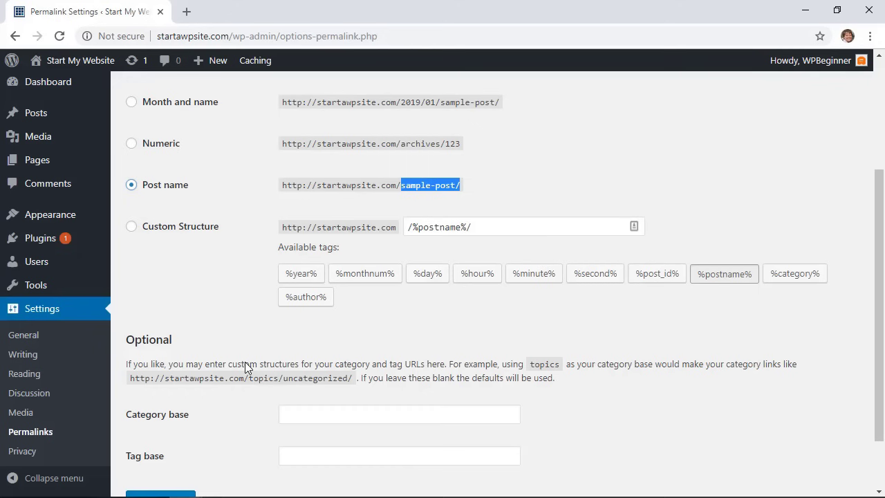
pyautogui.scroll(-2, 244, 367)
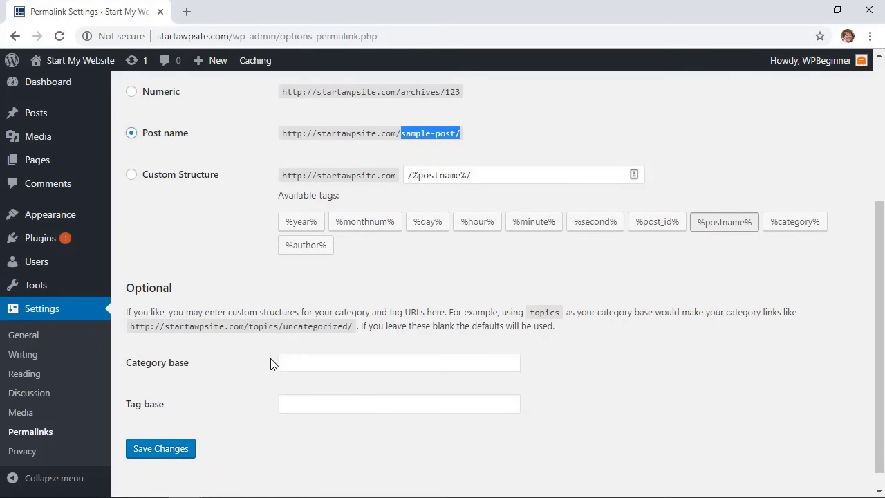
pyautogui.click(271, 360)
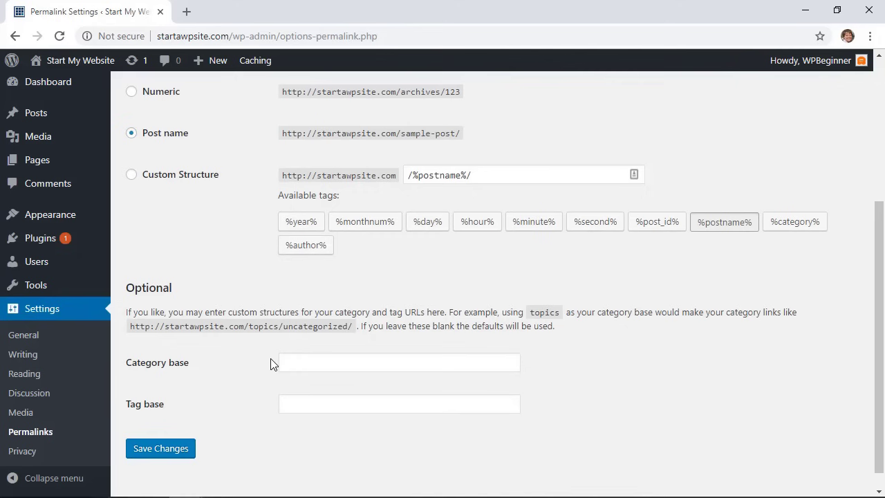
pyautogui.click(153, 453)
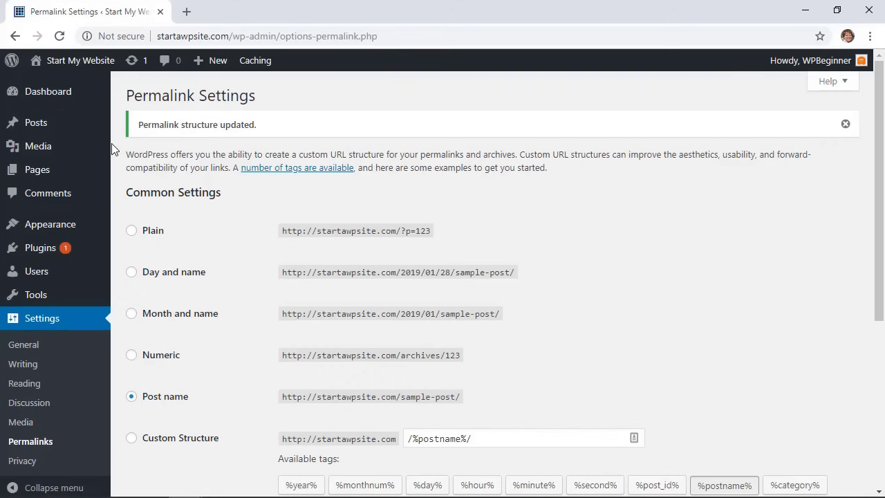
# Open the live website in a new browser tab from the WordPress admin and switch to it
pyautogui.moveTo(67, 62)
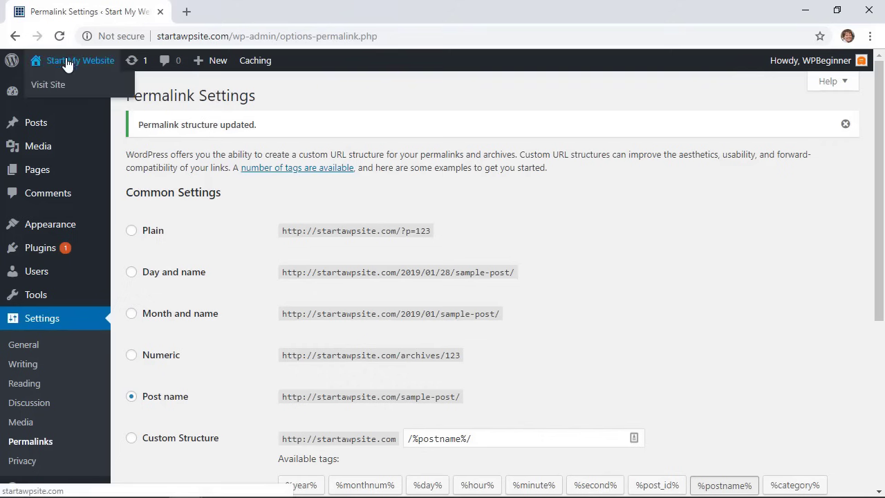
pyautogui.rightClick(48, 83)
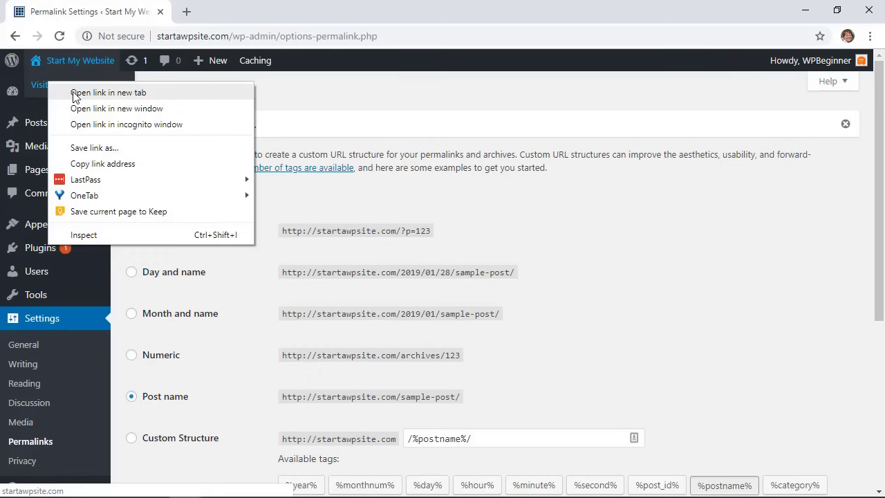
pyautogui.click(74, 94)
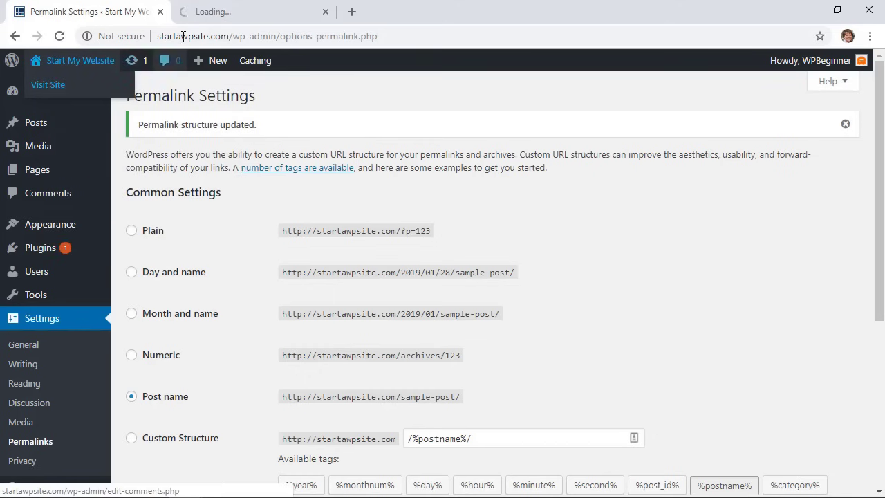
pyautogui.click(211, 15)
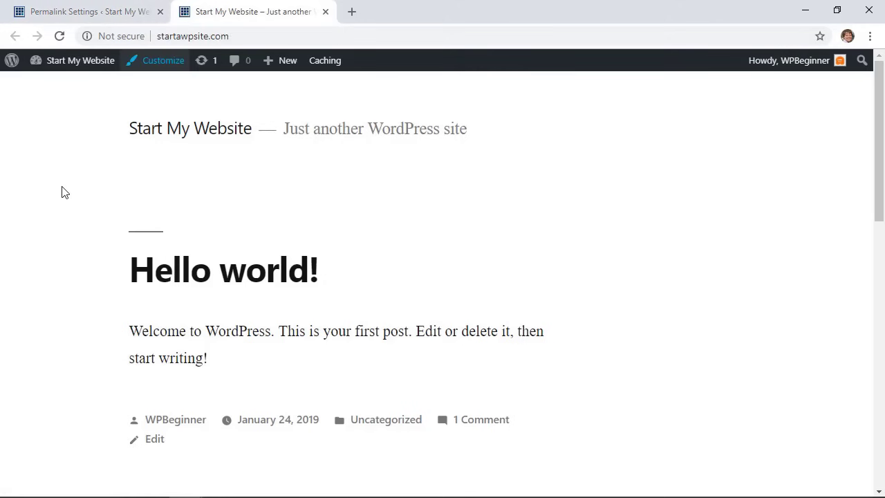
# Look over the live homepage with its default theme, from the site title to the footer widgets
pyautogui.scroll(-1, 62, 190)
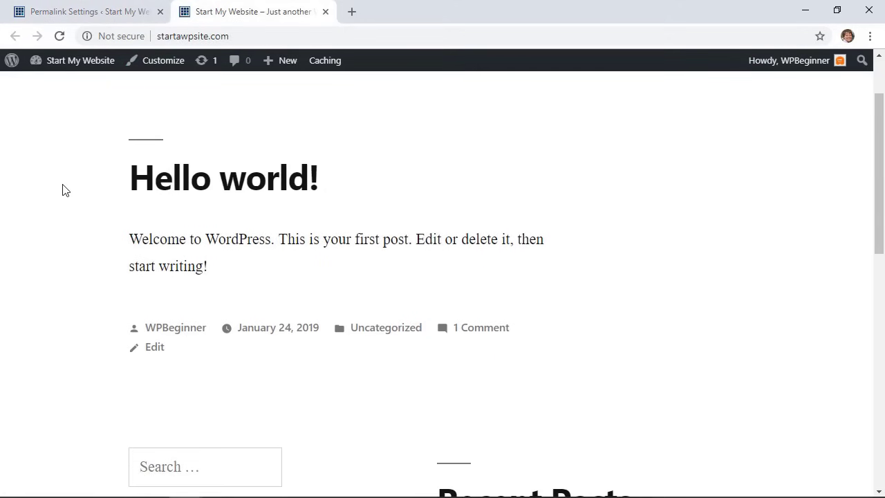
pyautogui.scroll(-1, 63, 190)
pyautogui.scroll(-3, 62, 190)
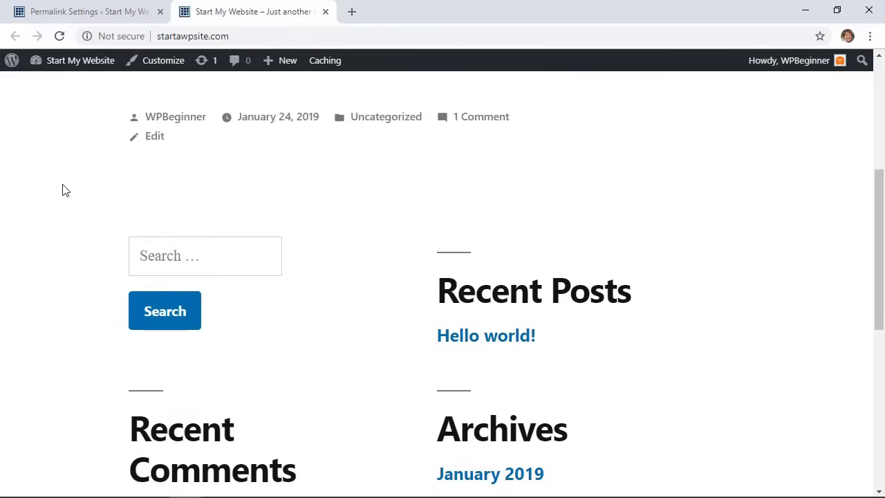
pyautogui.scroll(-2, 62, 190)
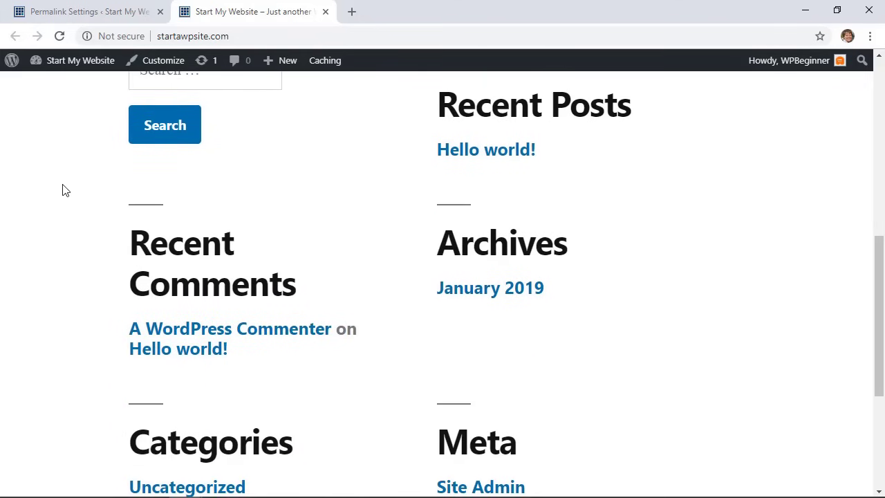
pyautogui.scroll(3, 62, 190)
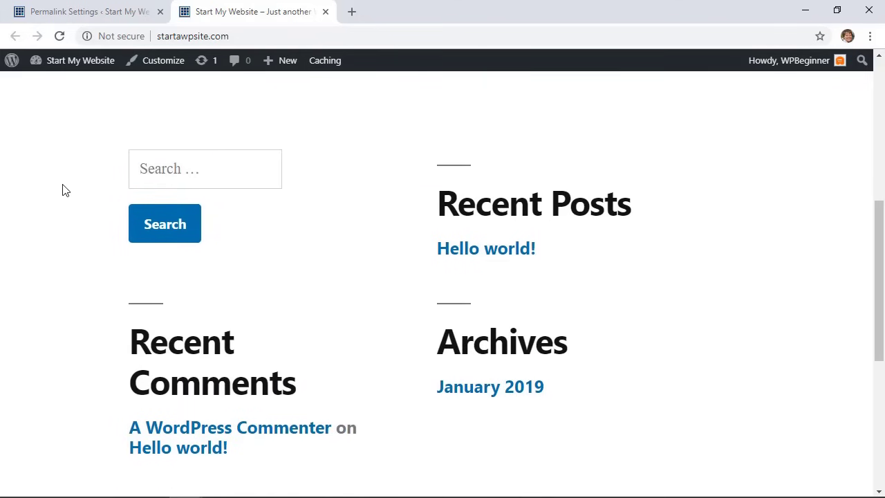
pyautogui.scroll(4, 62, 191)
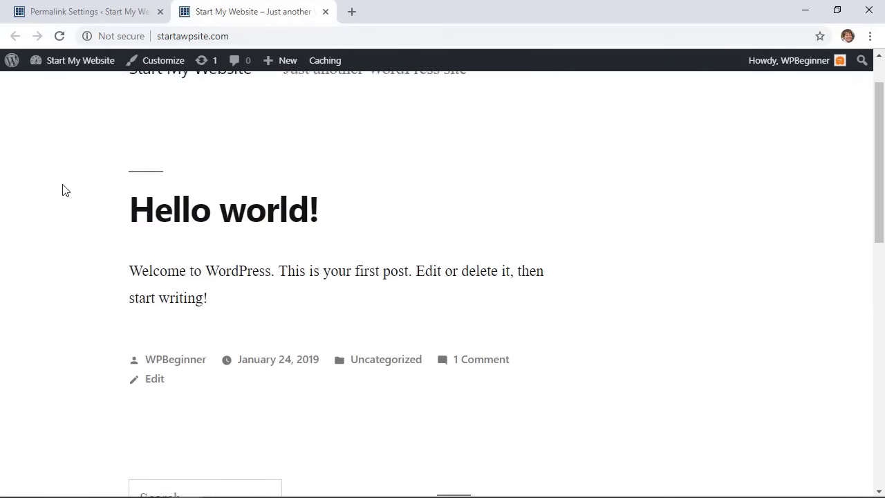
pyautogui.scroll(1, 62, 190)
pyautogui.scroll(-4, 62, 190)
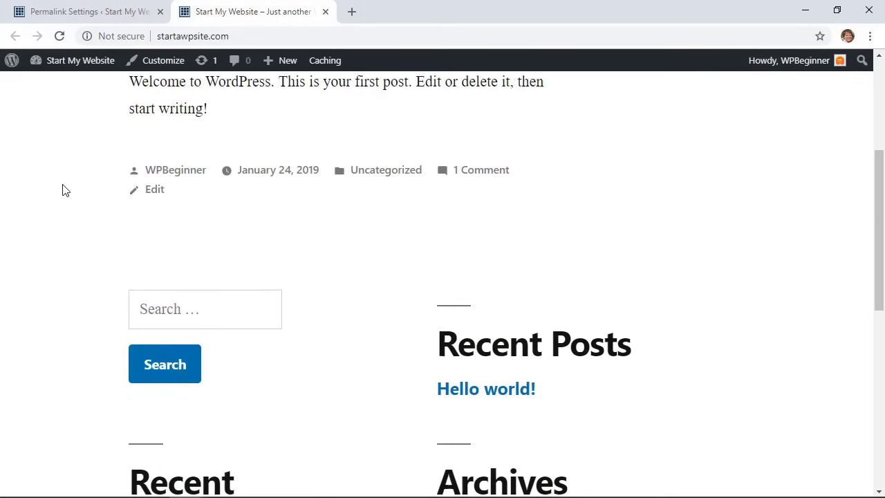
pyautogui.scroll(4, 63, 190)
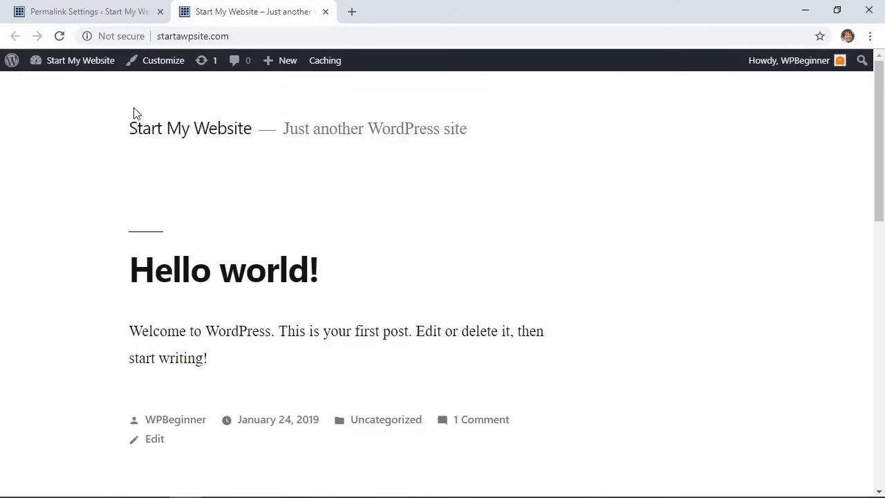
# Return to the WordPress admin, open the Add Themes page from the installed themes, and browse the featured themes
pyautogui.click(93, 10)
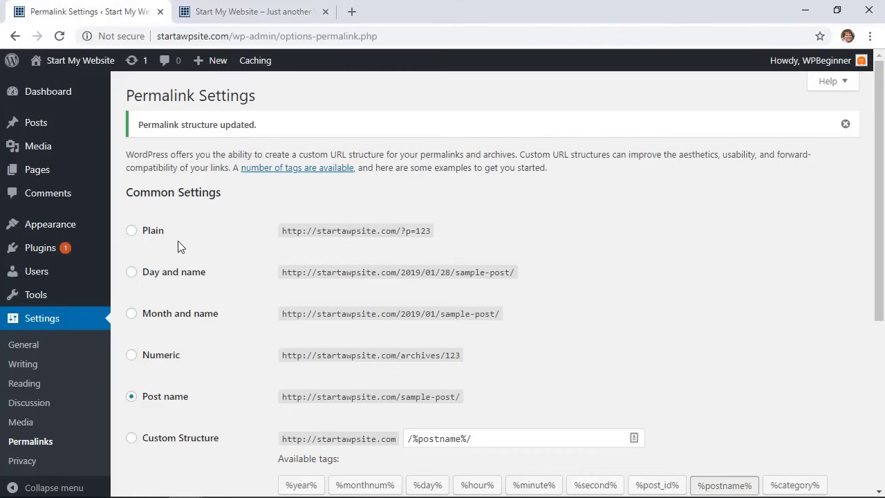
pyautogui.click(43, 224)
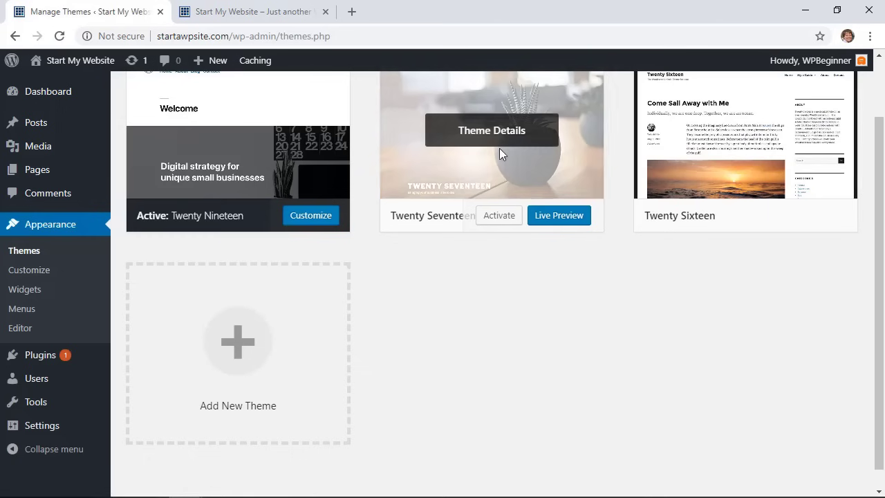
pyautogui.scroll(1, 363, 257)
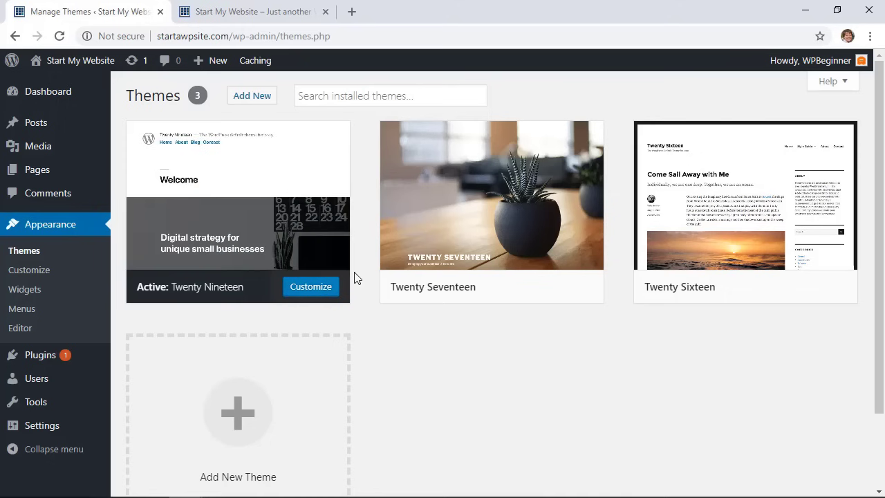
pyautogui.click(248, 98)
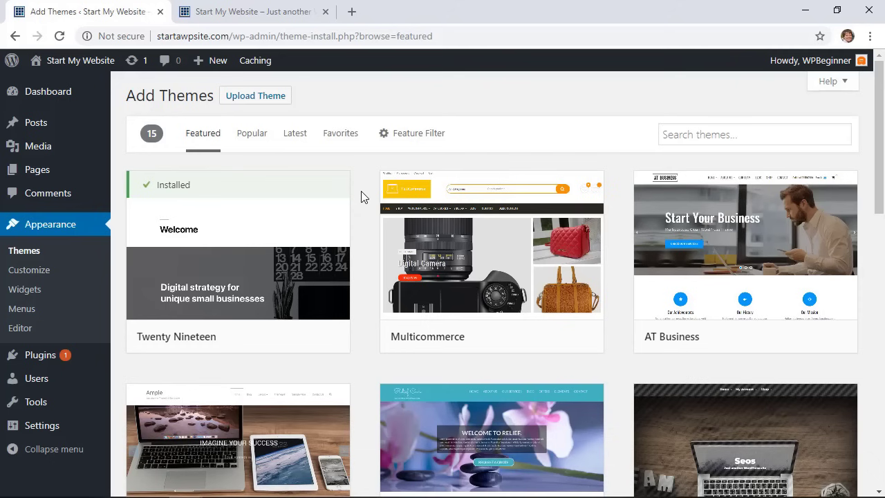
pyautogui.scroll(-1, 364, 198)
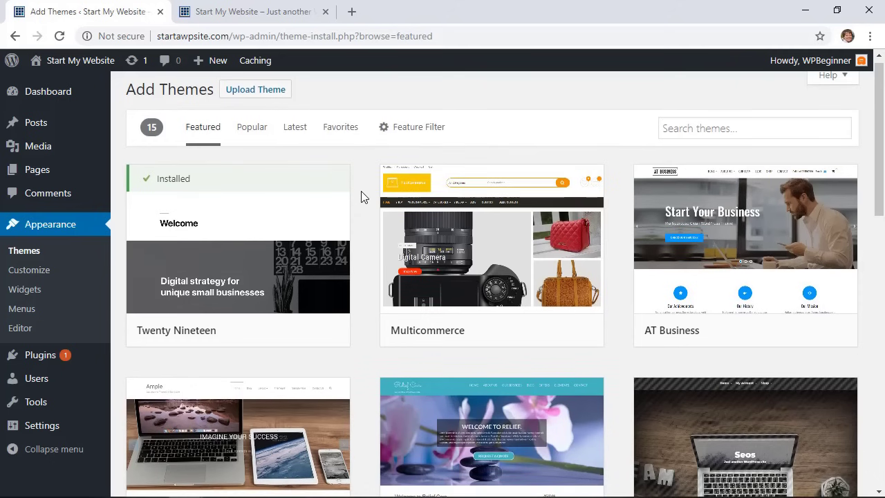
pyautogui.scroll(-1, 361, 196)
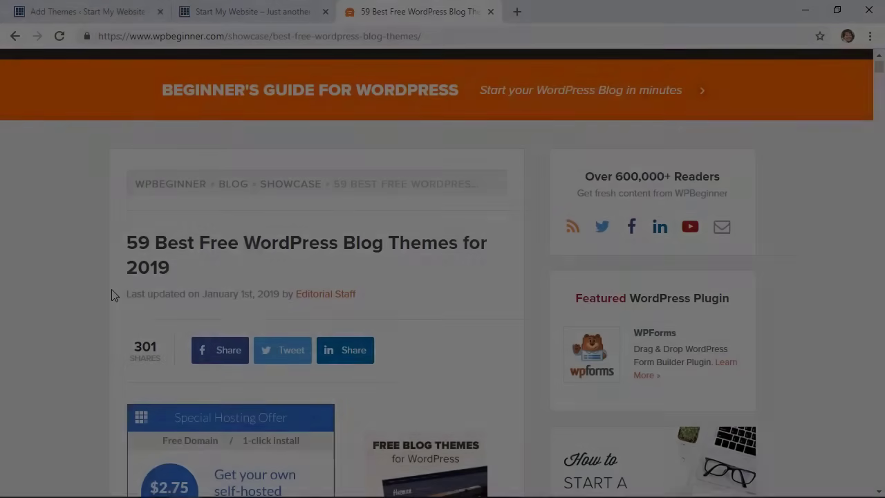
# Read through WPBeginner's "59 Best Free WordPress Blog Themes for 2019" article as far as the OceanWP theme
pyautogui.scroll(-2, 114, 295)
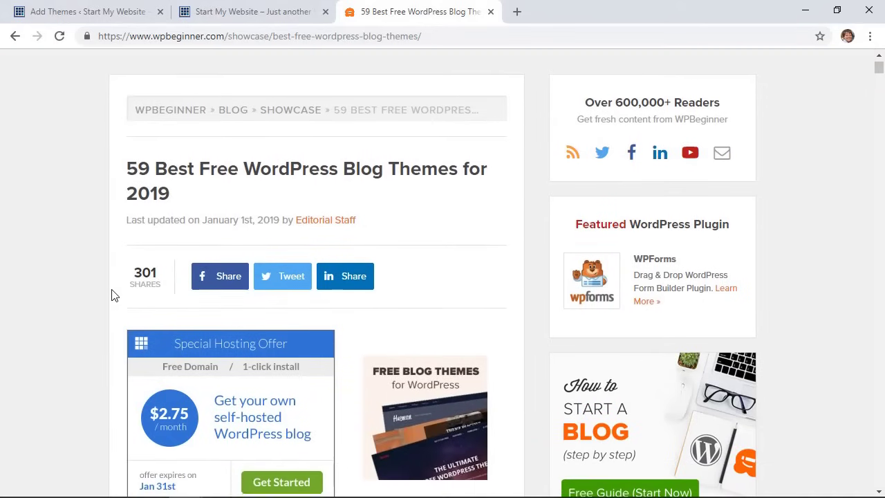
pyautogui.scroll(-1, 114, 295)
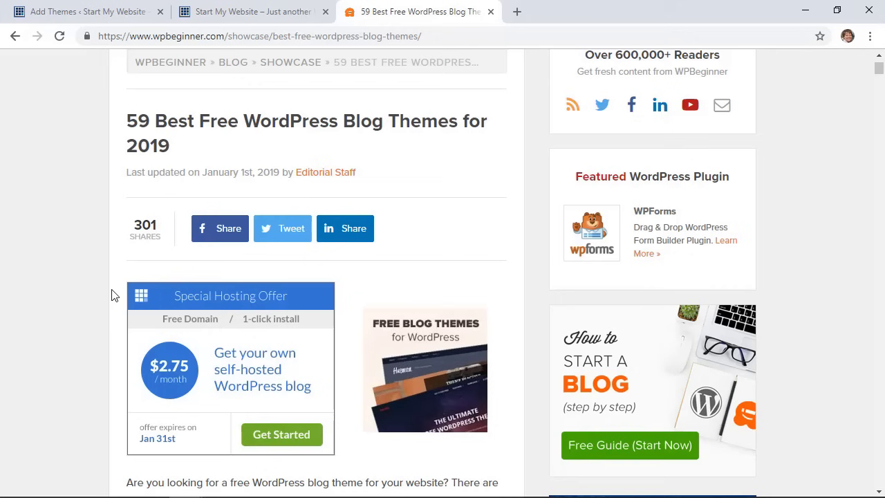
pyautogui.scroll(-3, 114, 295)
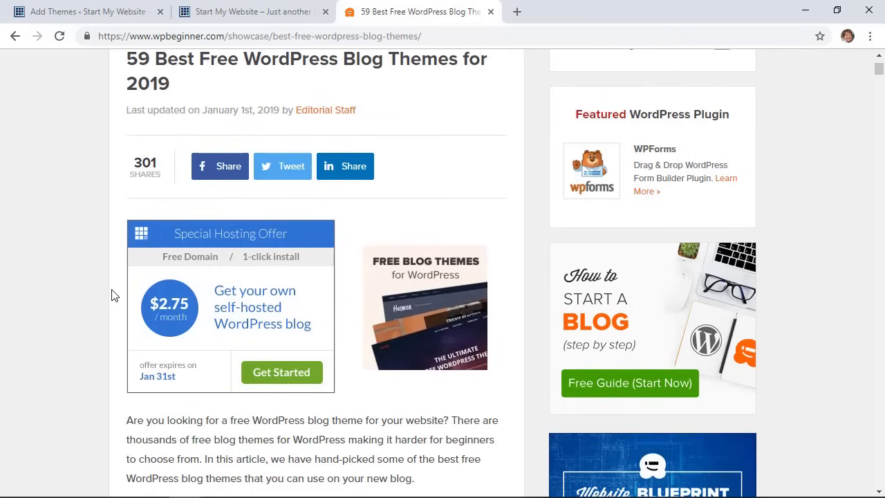
pyautogui.scroll(-5, 114, 296)
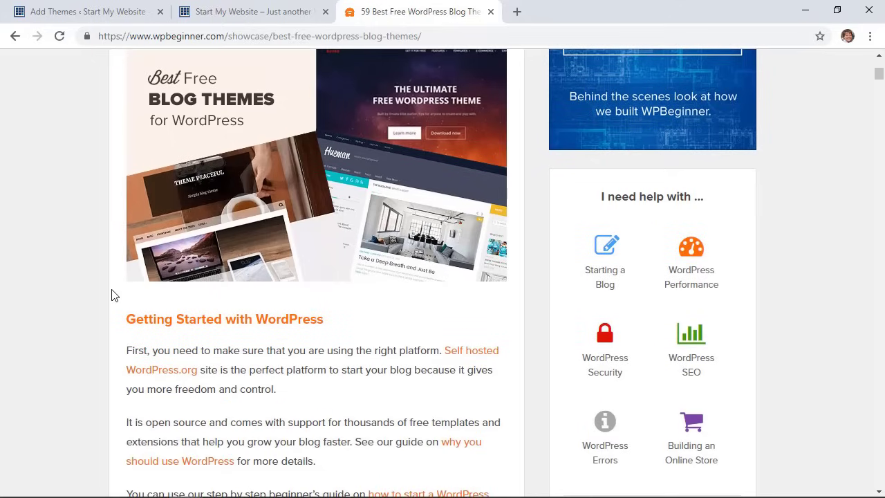
pyautogui.scroll(-6, 110, 258)
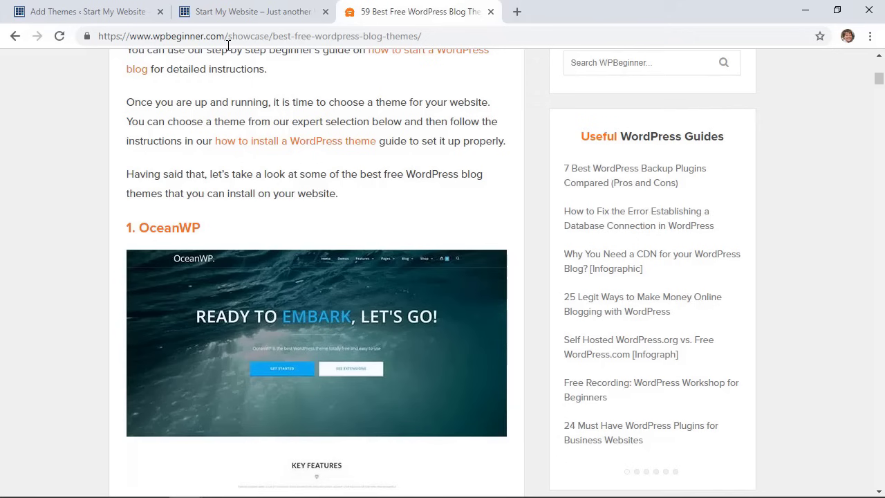
# Return to the Add Themes page and search the theme directory for "nisarg"
pyautogui.hotkey('ctrl', '1')
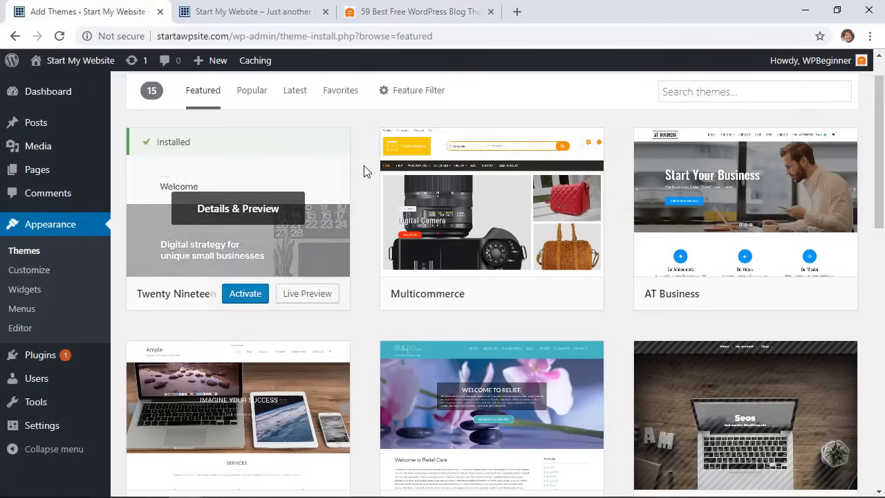
pyautogui.click(720, 93)
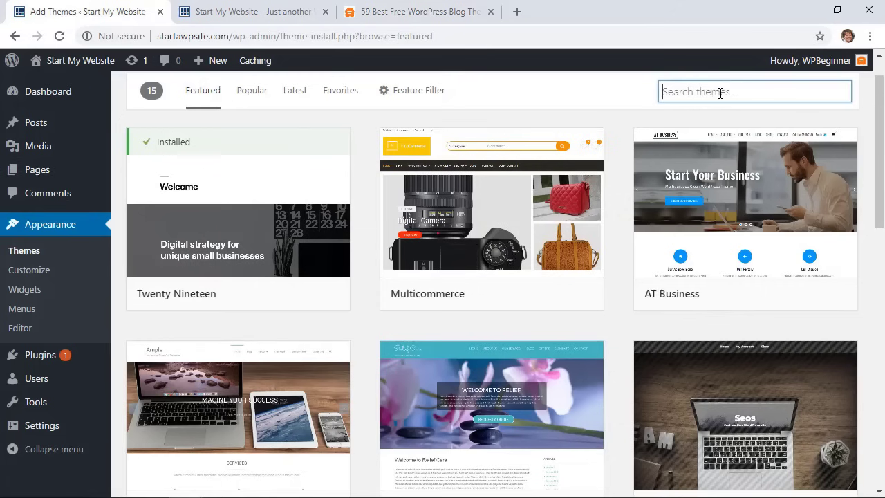
pyautogui.write('nis')
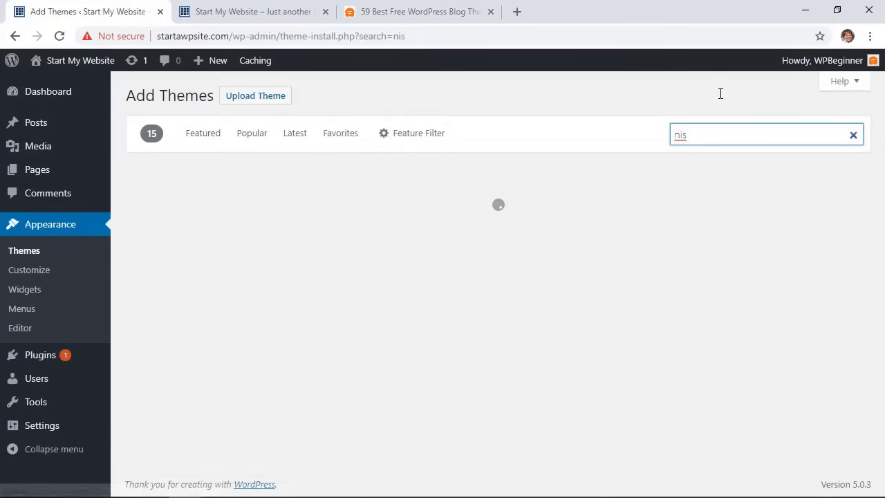
pyautogui.write('arg')
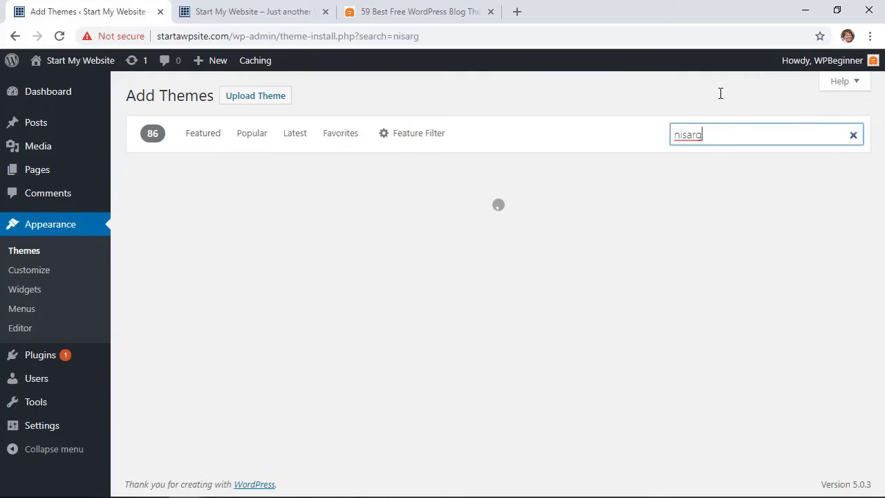
pyautogui.moveTo(300, 253)
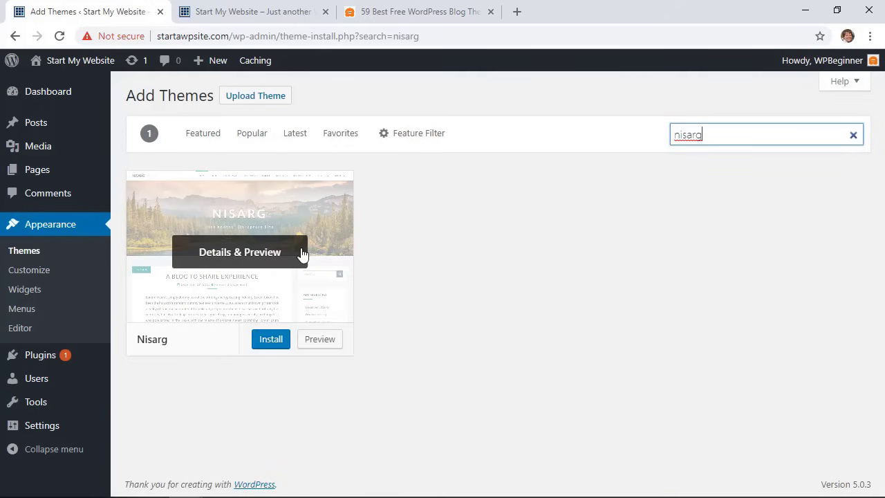
# Install and activate the Nisarg theme, and check the reloaded live homepage with it from header to sidebar widgets
pyautogui.click(261, 340)
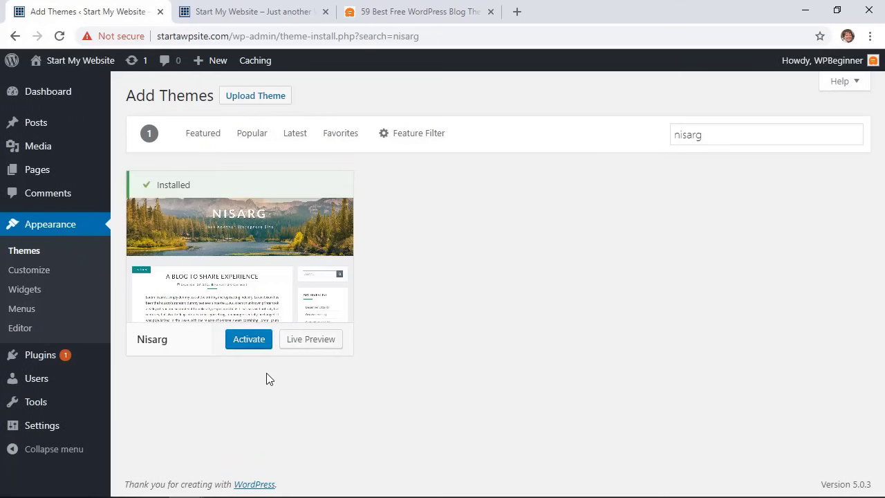
pyautogui.click(246, 346)
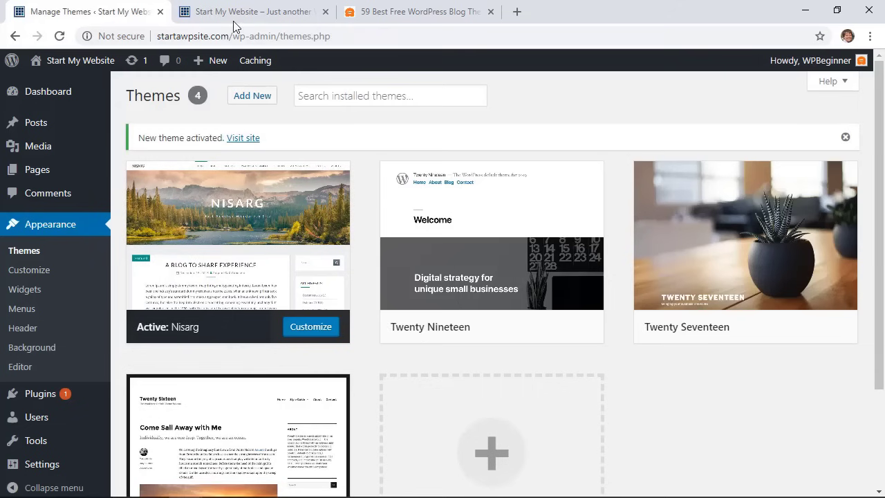
pyautogui.click(233, 15)
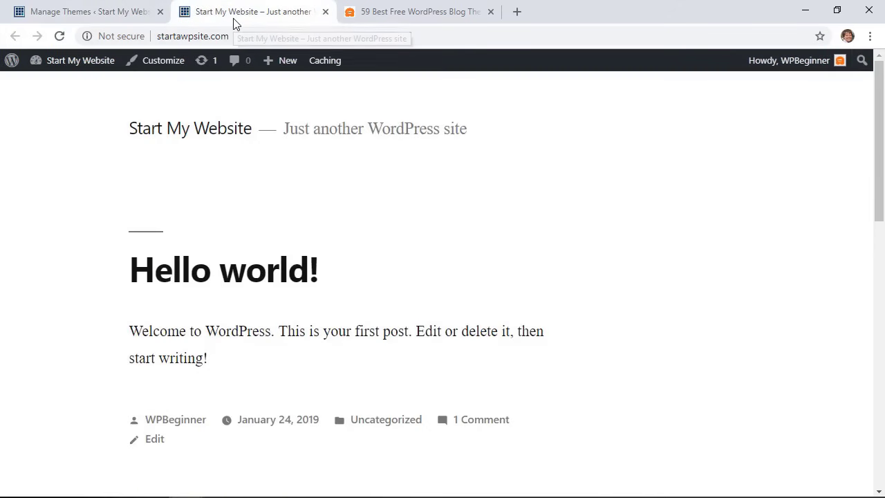
pyautogui.click(59, 36)
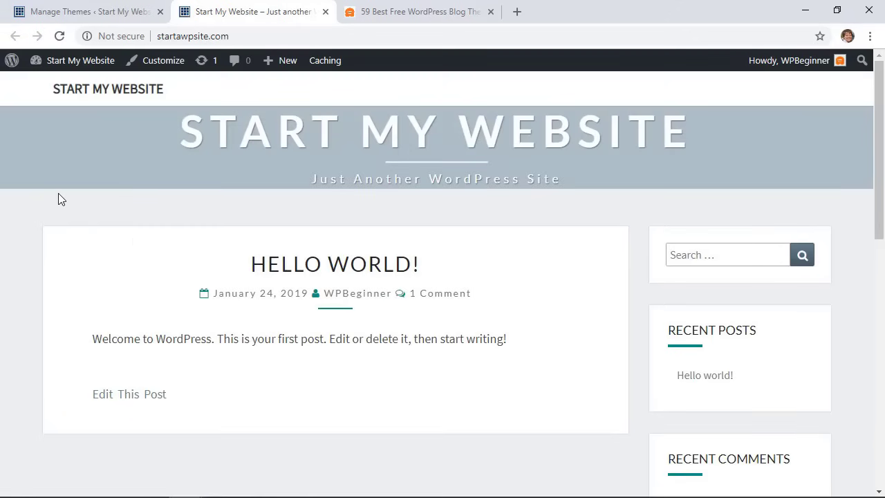
pyautogui.scroll(-1, 59, 194)
pyautogui.scroll(-4, 59, 195)
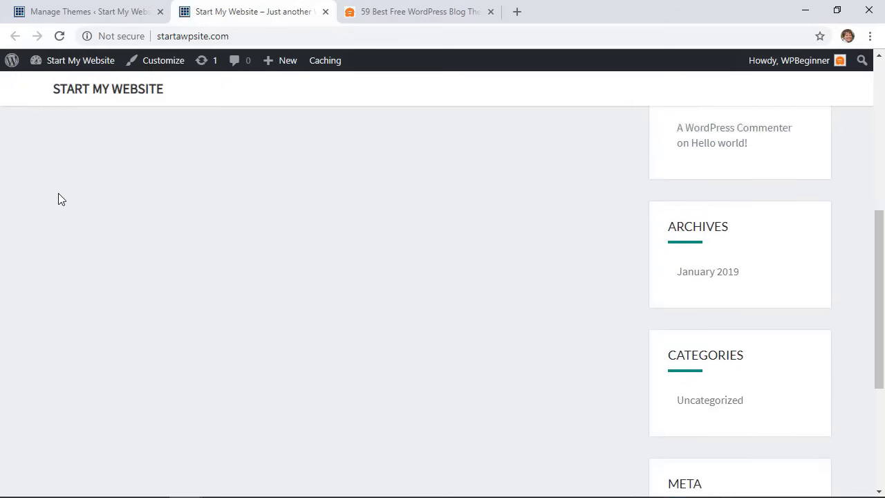
pyautogui.scroll(5, 58, 194)
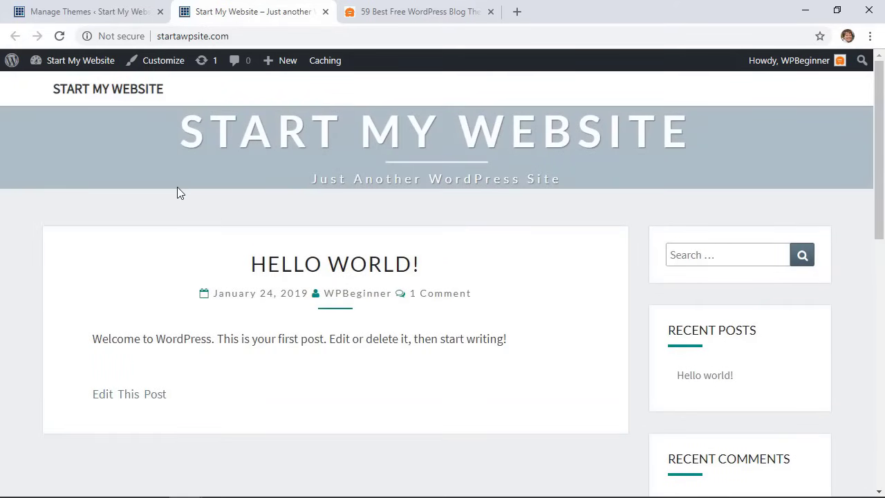
# Open the theme customizer from the WordPress admin, look through its sections, and open the Site Identity settings
pyautogui.click(95, 7)
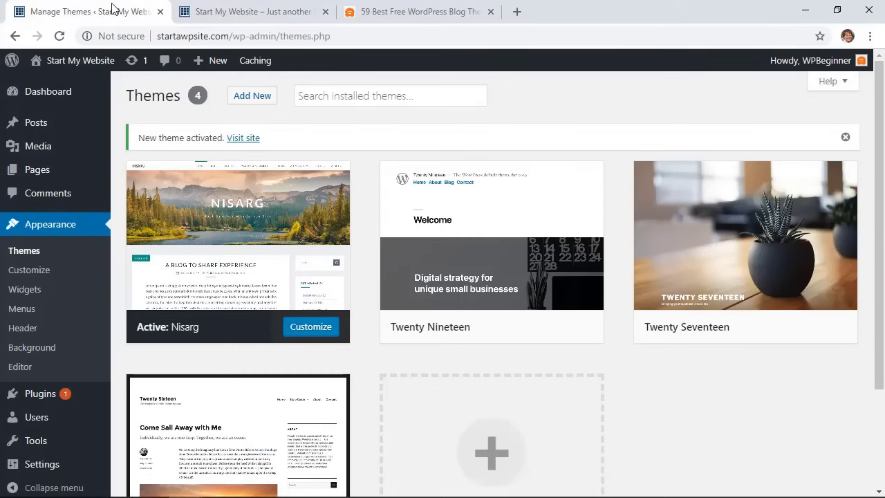
pyautogui.click(29, 277)
pyautogui.scroll(-1, 185, 296)
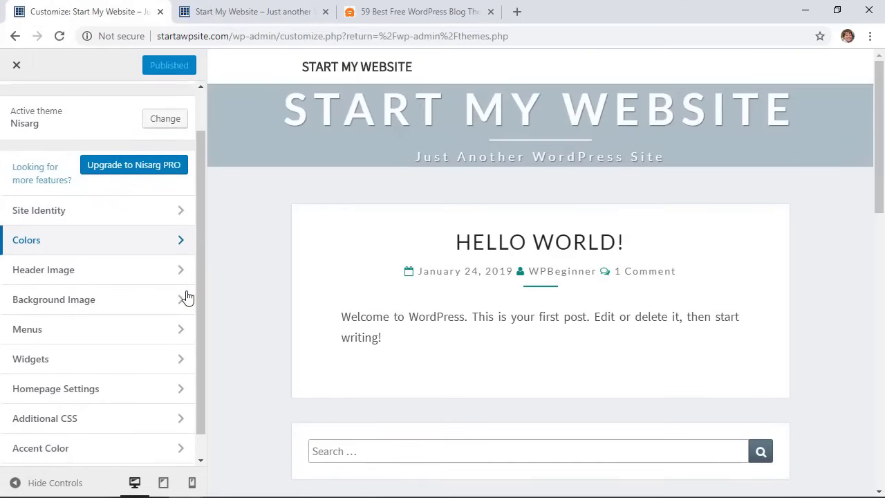
pyautogui.scroll(-1, 185, 296)
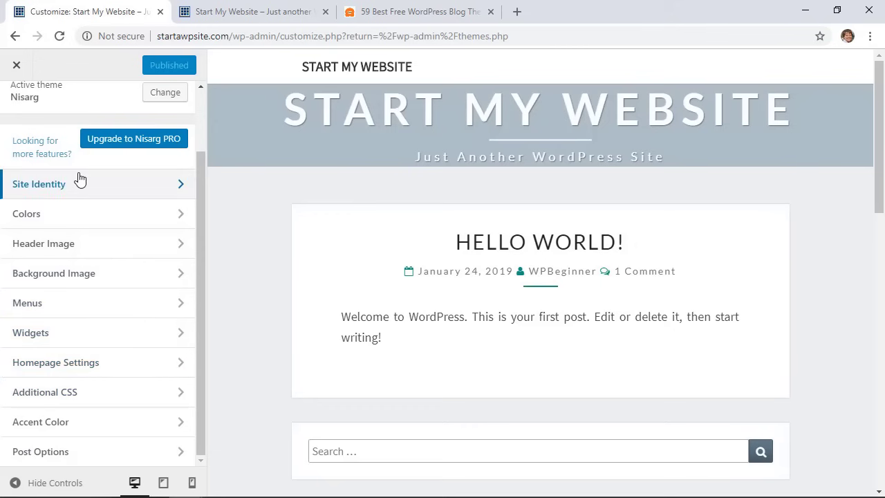
pyautogui.scroll(1, 80, 180)
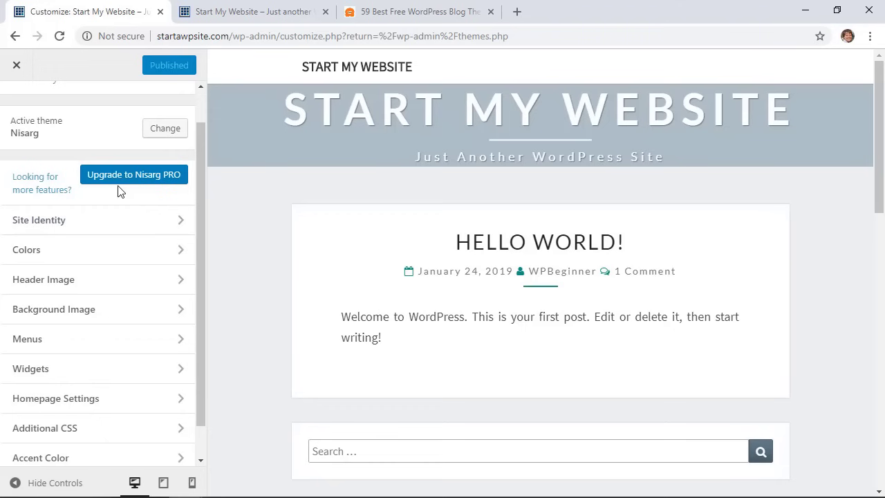
pyautogui.scroll(1, 118, 186)
pyautogui.scroll(-2, 117, 186)
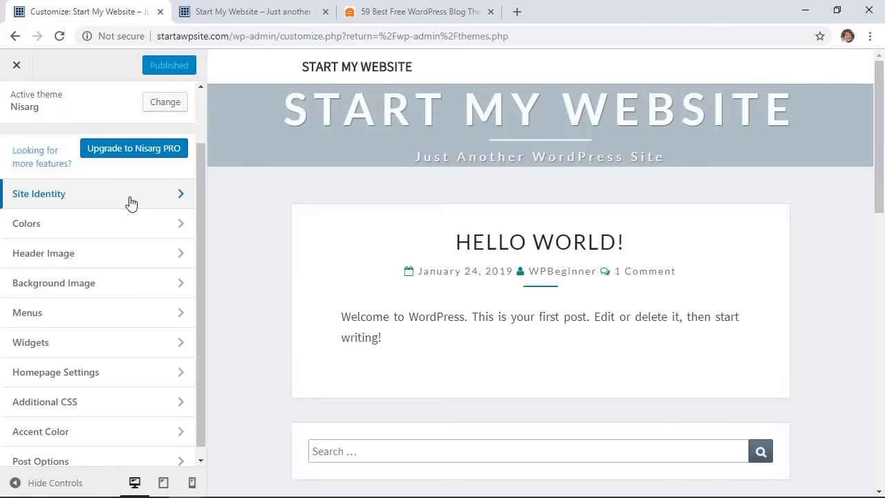
pyautogui.click(102, 202)
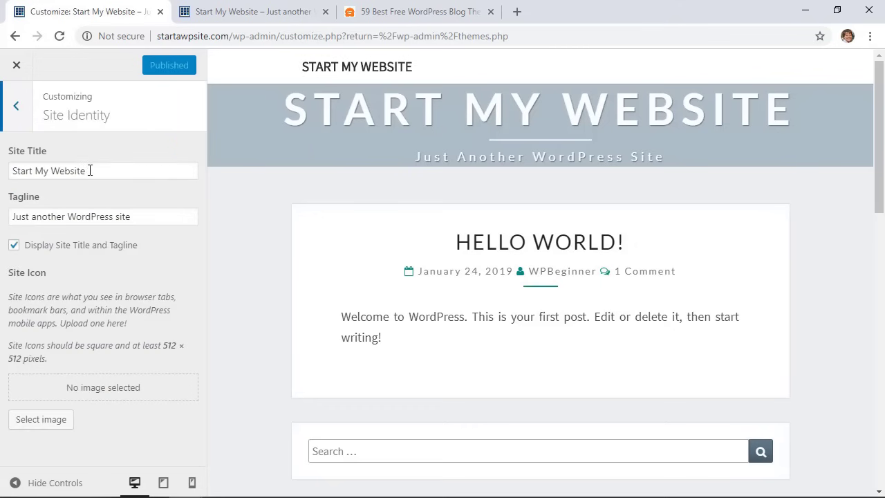
# Set the site title to "My Blog" and the tagline to "My Journey"
pyautogui.moveTo(89, 170); pyautogui.dragTo(2, 183)
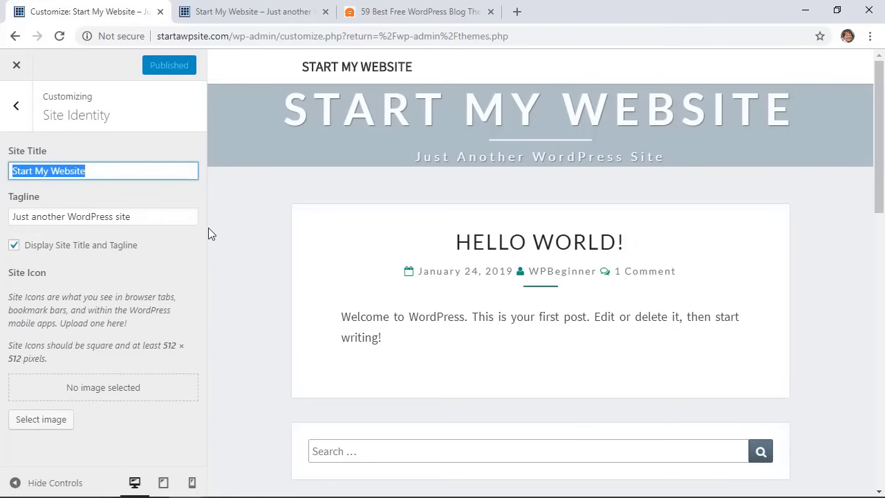
pyautogui.write('My ')
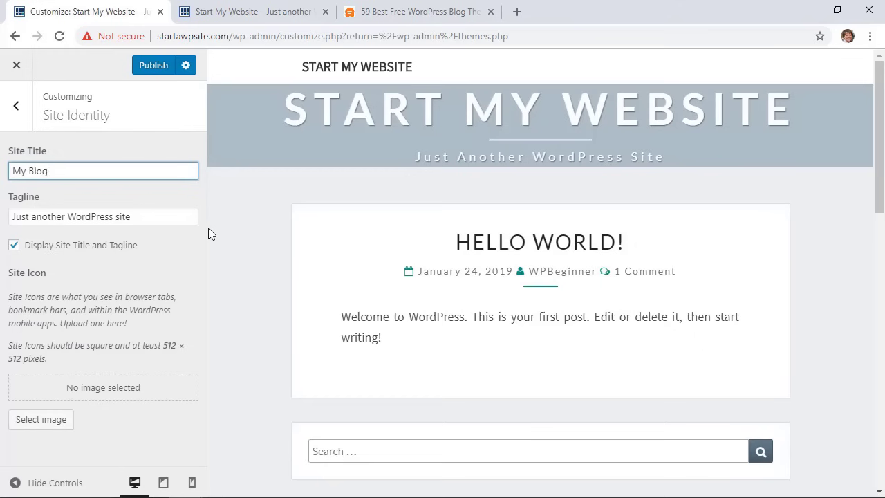
pyautogui.write('Blog')
pyautogui.moveTo(143, 217); pyautogui.dragTo(10, 217)
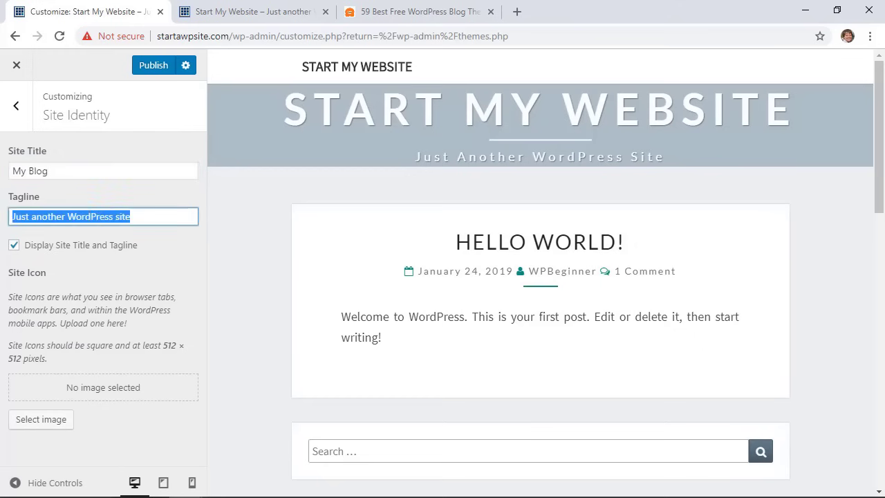
pyautogui.write('My')
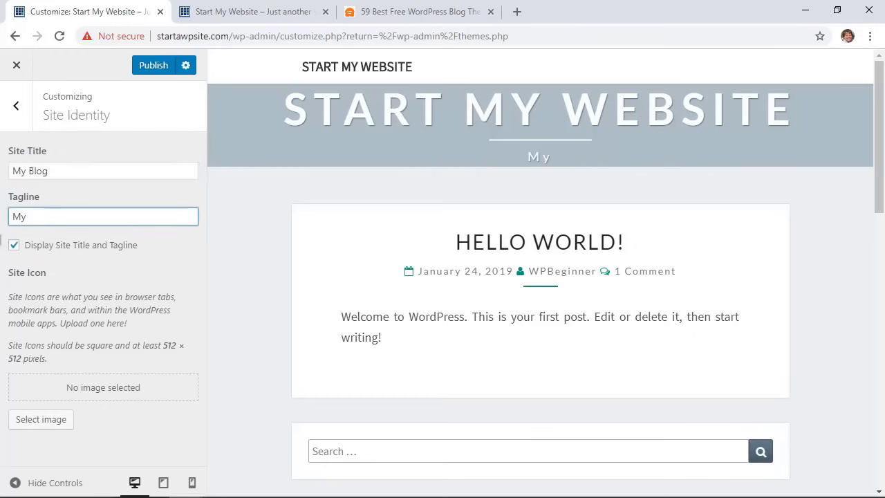
pyautogui.write(' Journey')
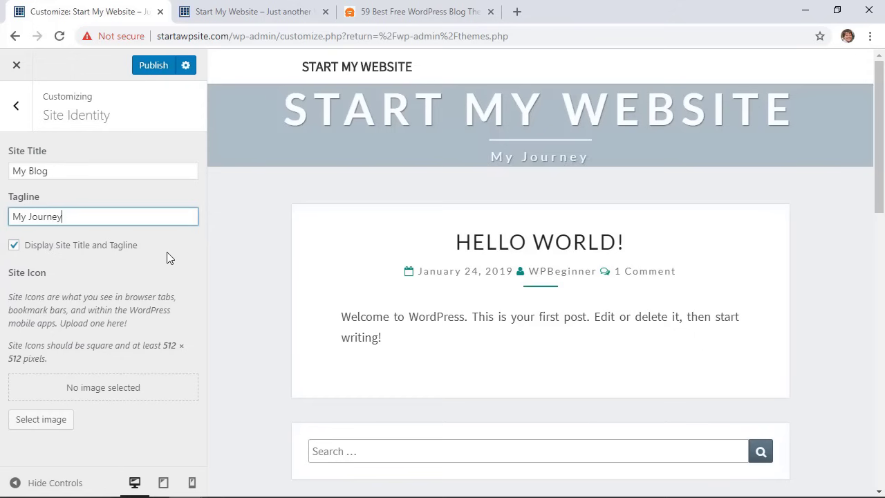
# Try hiding the site title and tagline in the header, and turn their display back on
pyautogui.click(14, 247)
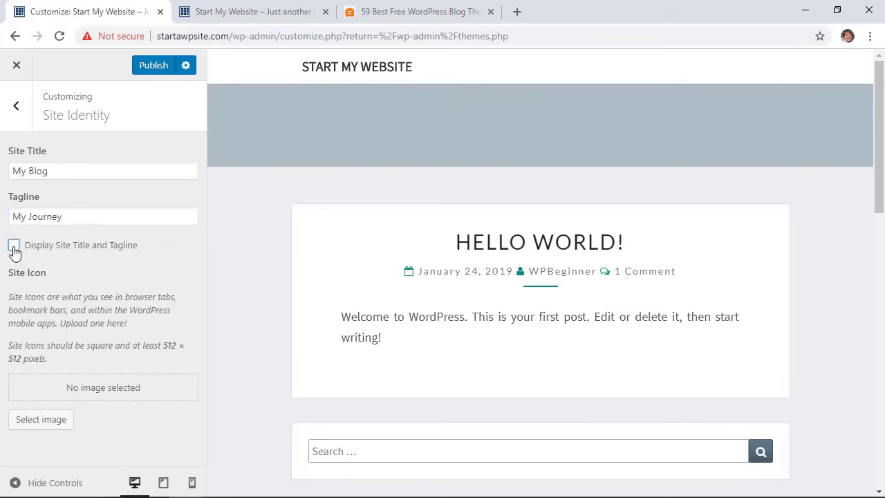
pyautogui.click(13, 248)
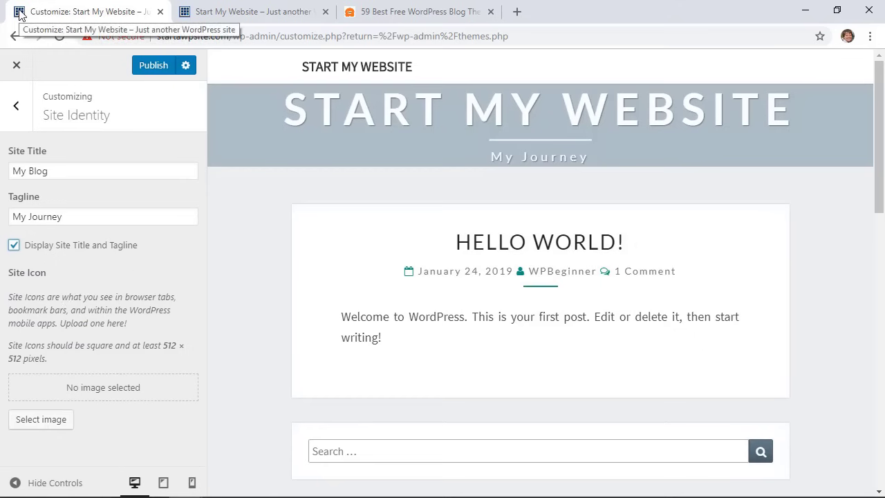
# Upload "wpbeginner logo.png" as the site icon, crop it with the suggested square, and leave the Site Identity settings
pyautogui.click(41, 419)
pyautogui.click(442, 292)
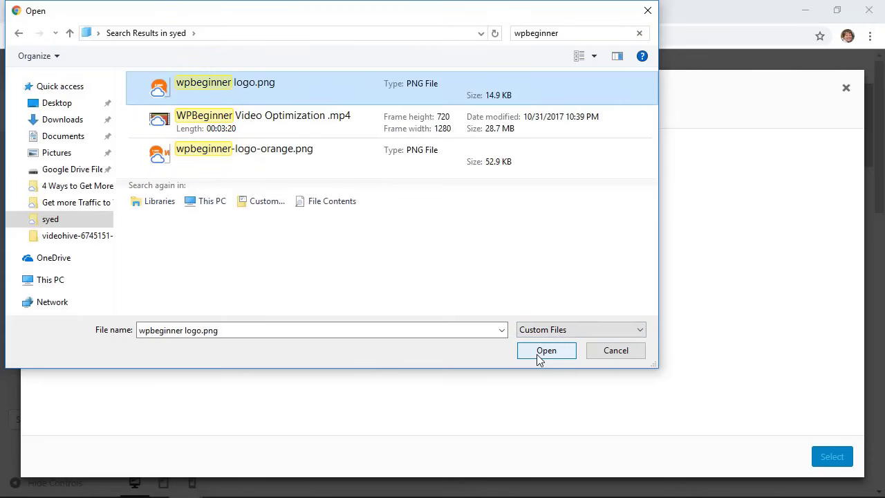
pyautogui.click(538, 355)
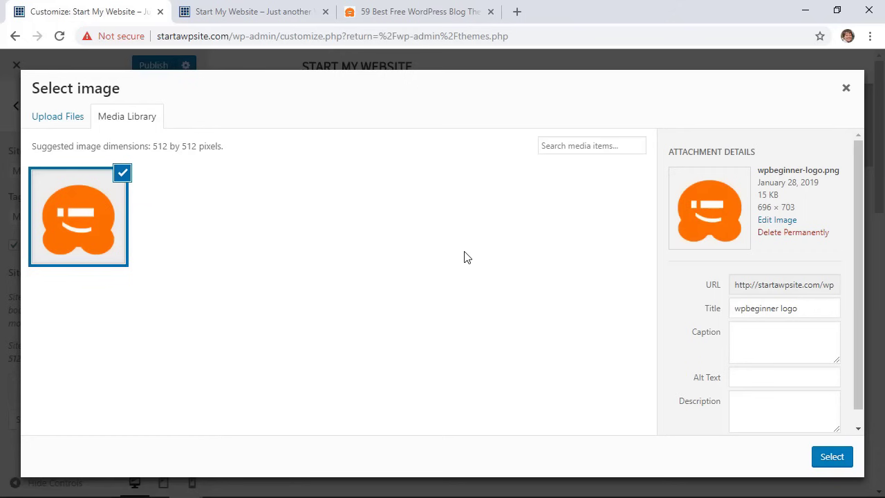
pyautogui.click(833, 459)
pyautogui.click(813, 456)
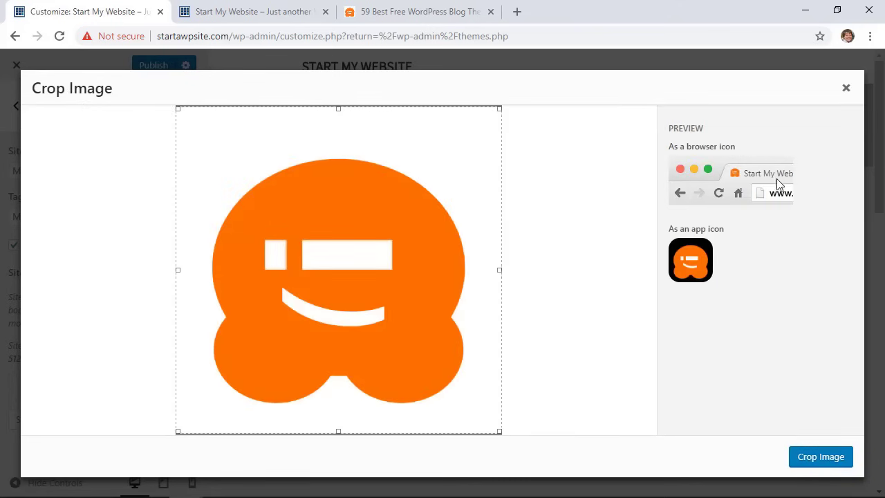
pyautogui.click(812, 455)
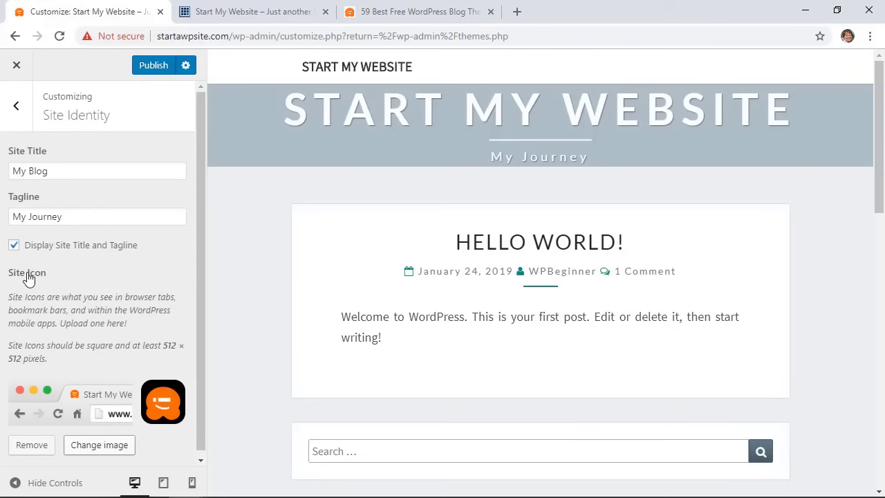
pyautogui.click(16, 105)
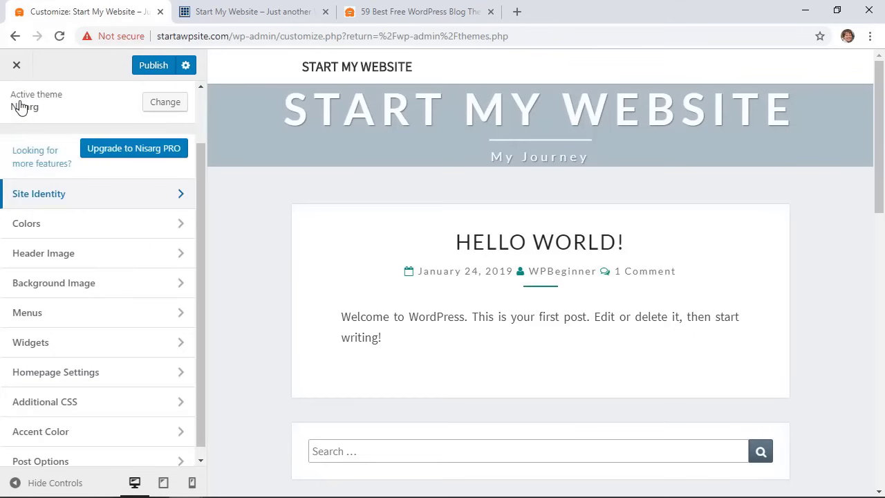
# Try dark grey, red, orange and black as the header text color, and restore its default white
pyautogui.click(96, 231)
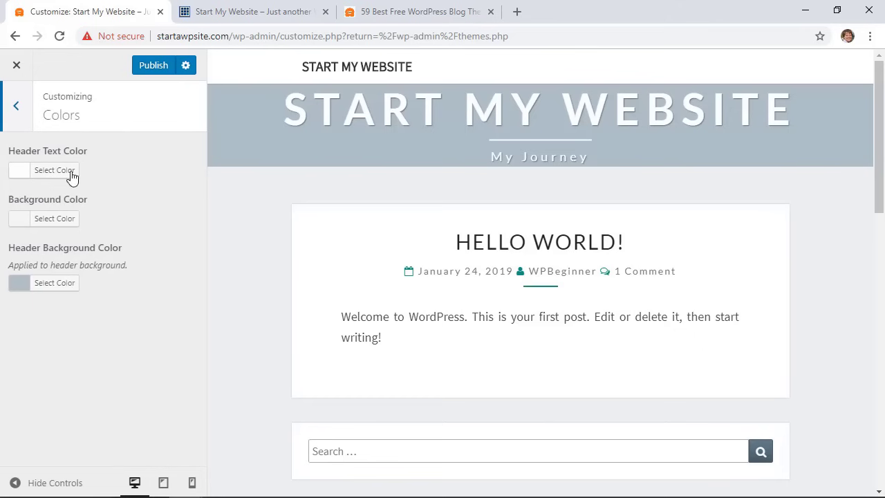
pyautogui.click(39, 172)
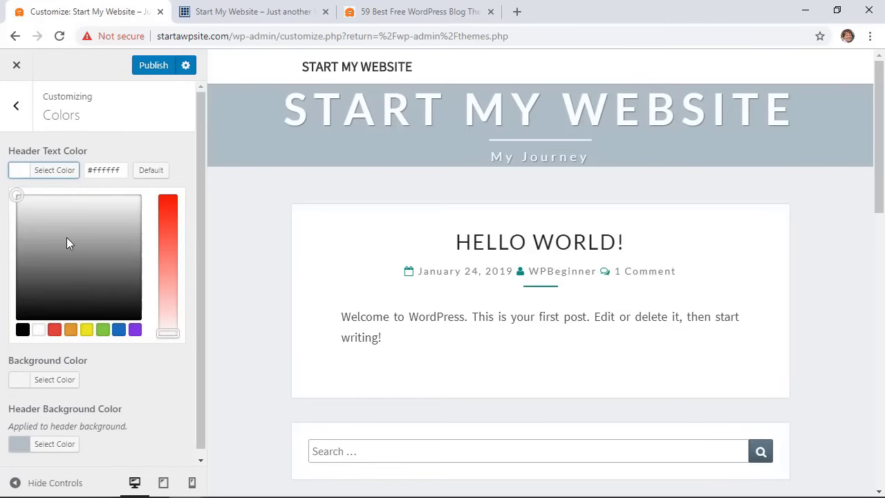
pyautogui.click(86, 296)
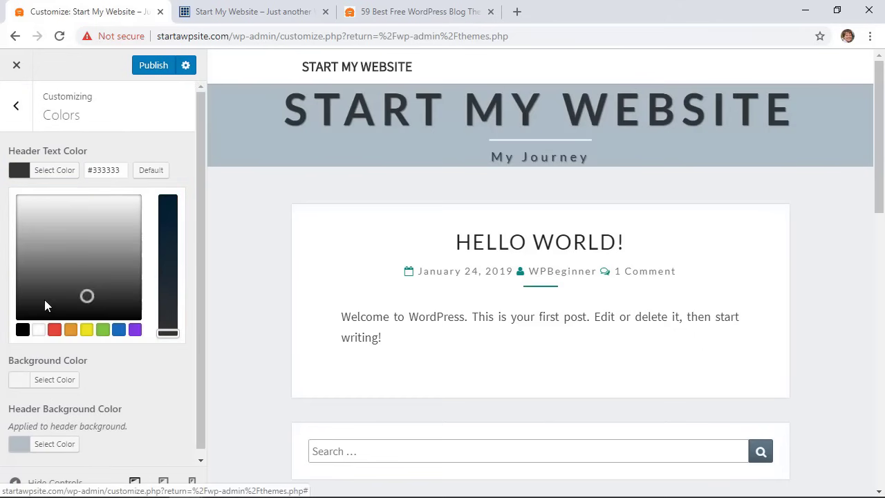
pyautogui.click(54, 330)
pyautogui.click(72, 331)
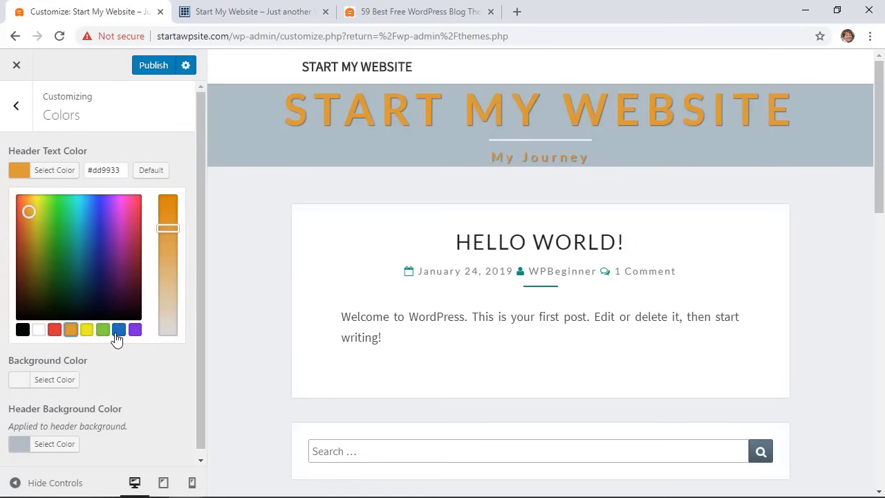
pyautogui.click(22, 330)
pyautogui.click(156, 170)
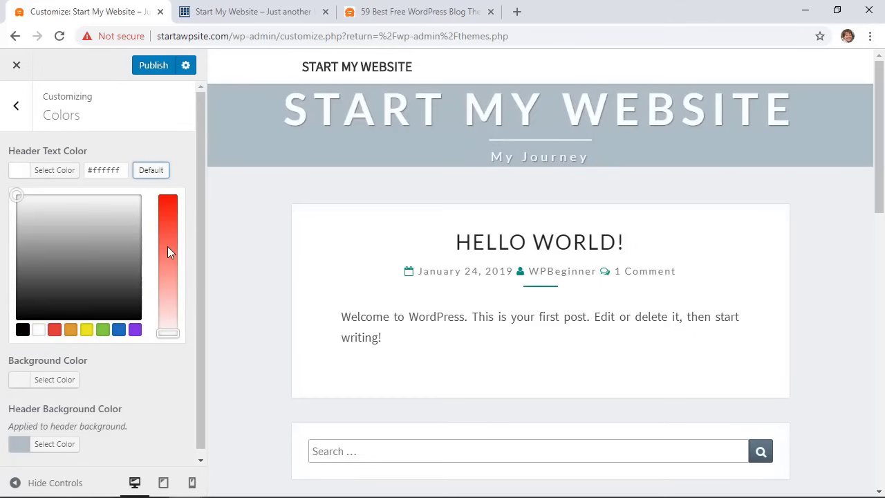
# Set the header background color to orange #dd9933 and leave the Colors settings
pyautogui.scroll(-1, 160, 402)
pyautogui.click(55, 437)
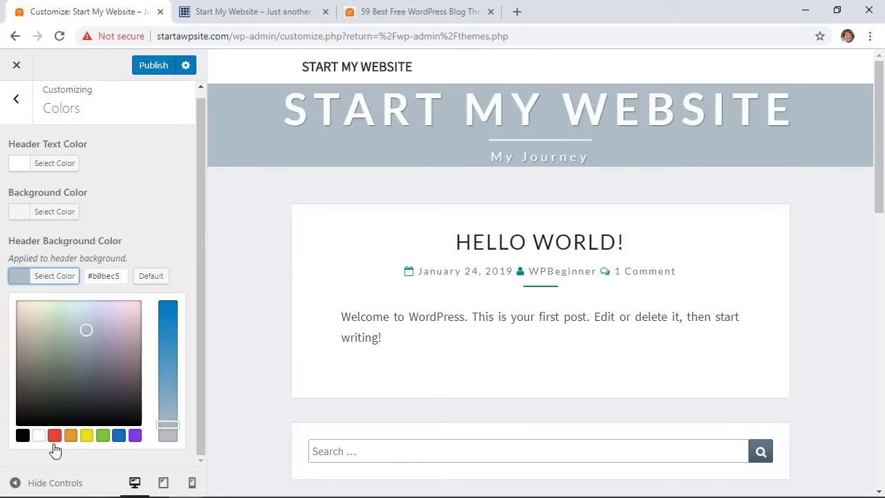
pyautogui.click(70, 435)
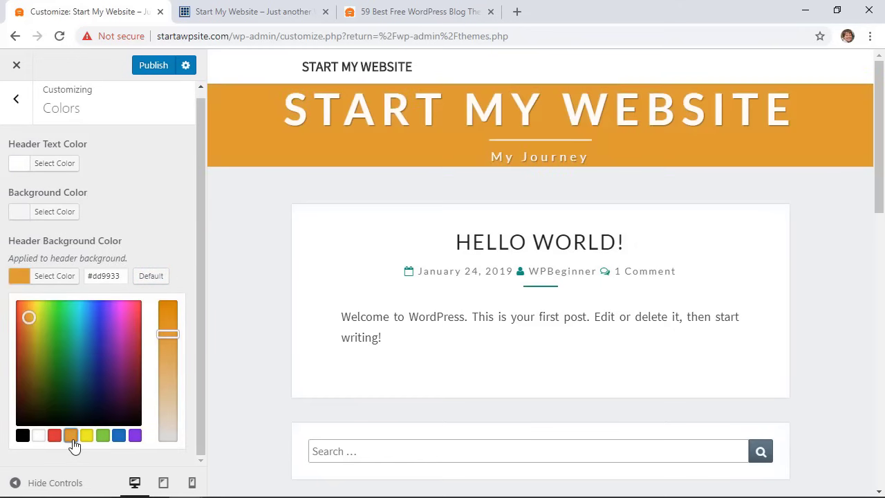
pyautogui.click(16, 99)
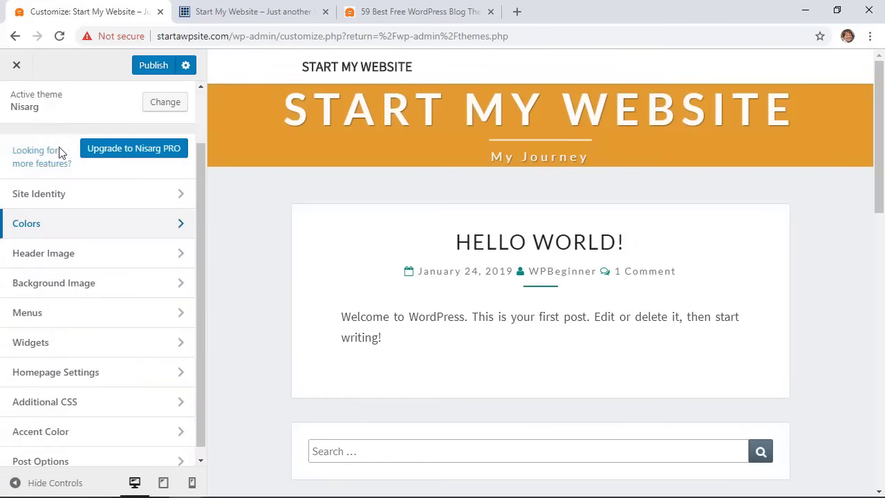
# Use the suggested city skyline picture as the header image and leave the Header Image settings
pyautogui.click(96, 263)
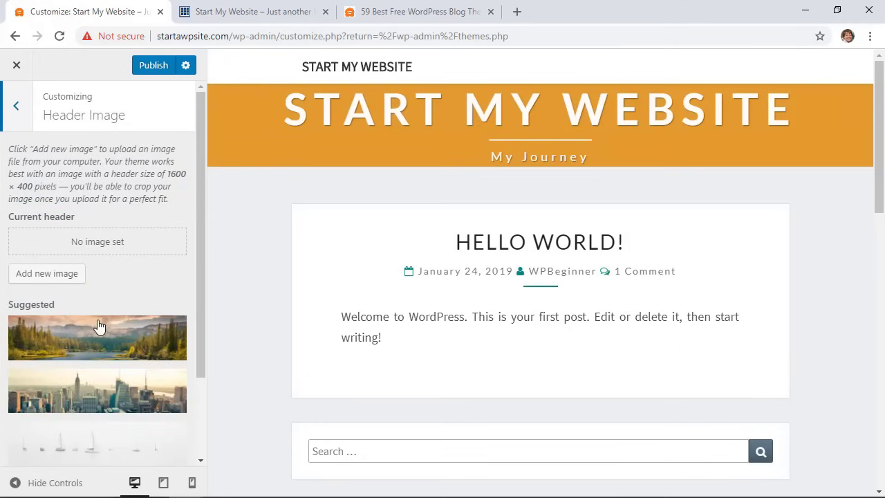
pyautogui.click(105, 393)
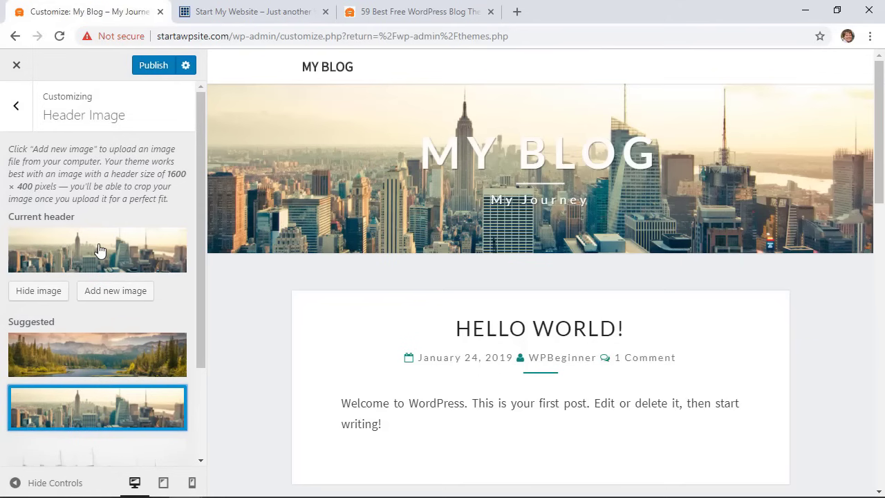
pyautogui.click(16, 103)
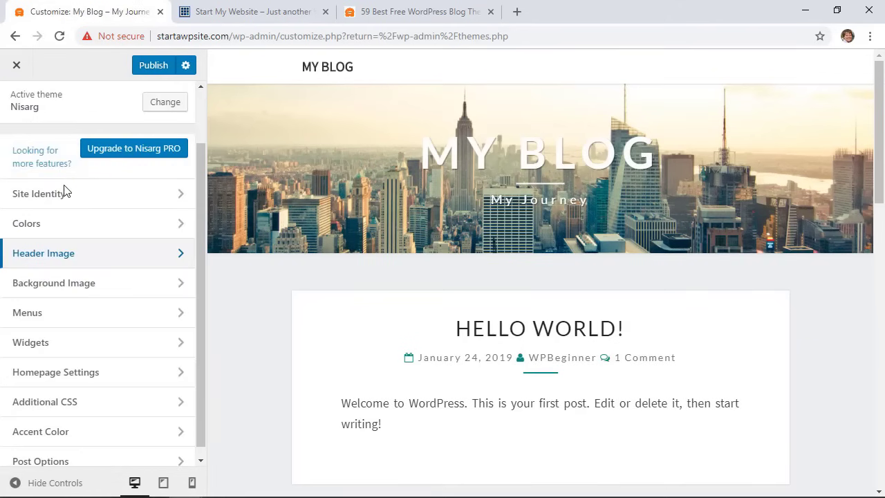
# Turn off the display of the site title and tagline in the Site Identity settings and leave them
pyautogui.click(73, 202)
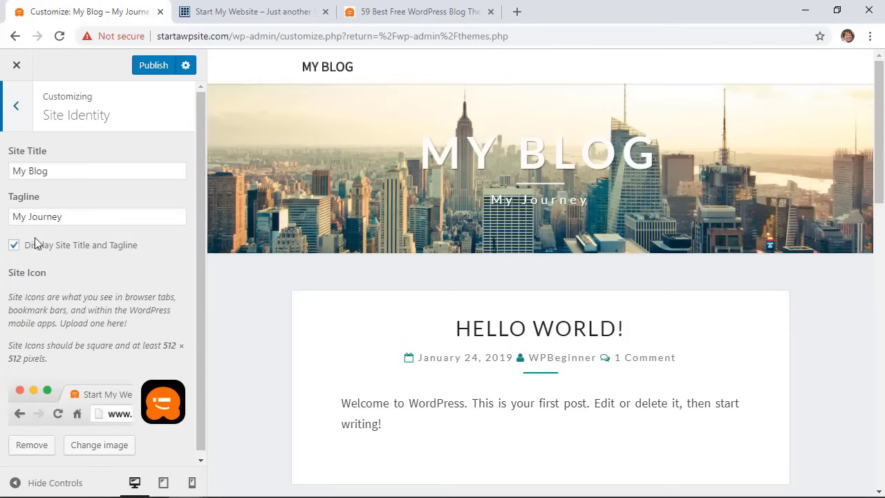
pyautogui.click(14, 246)
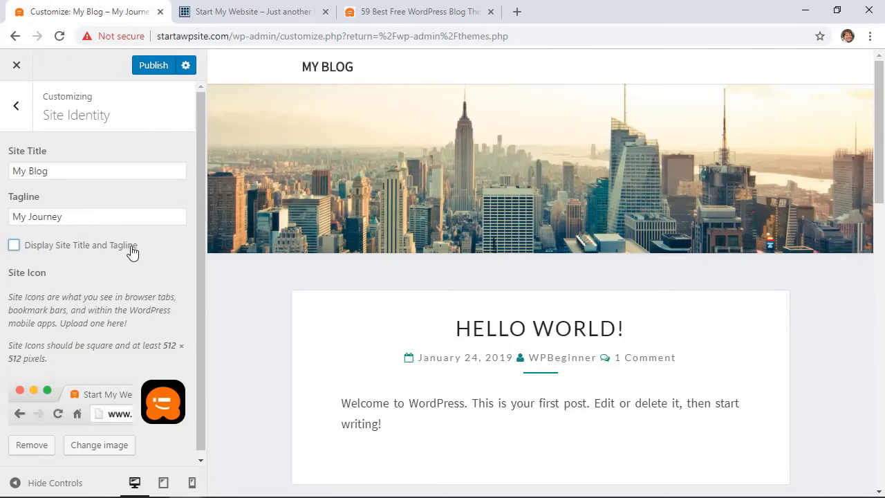
pyautogui.click(16, 112)
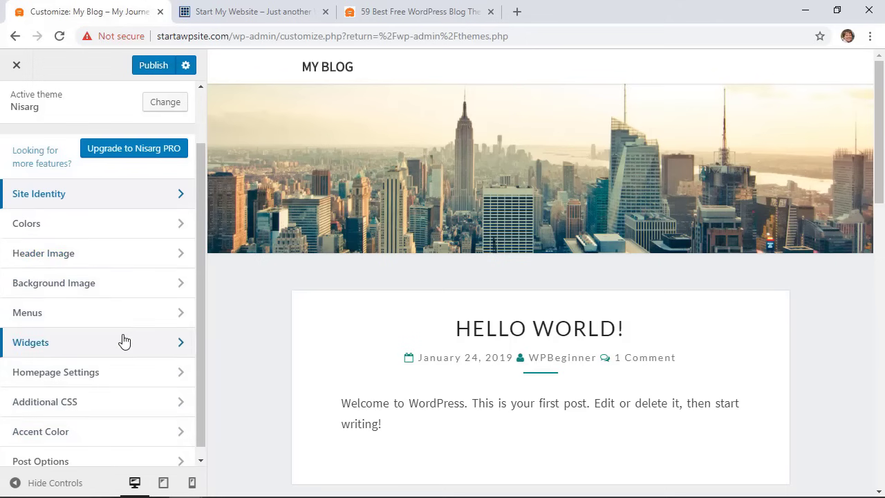
pyautogui.scroll(-1, 123, 342)
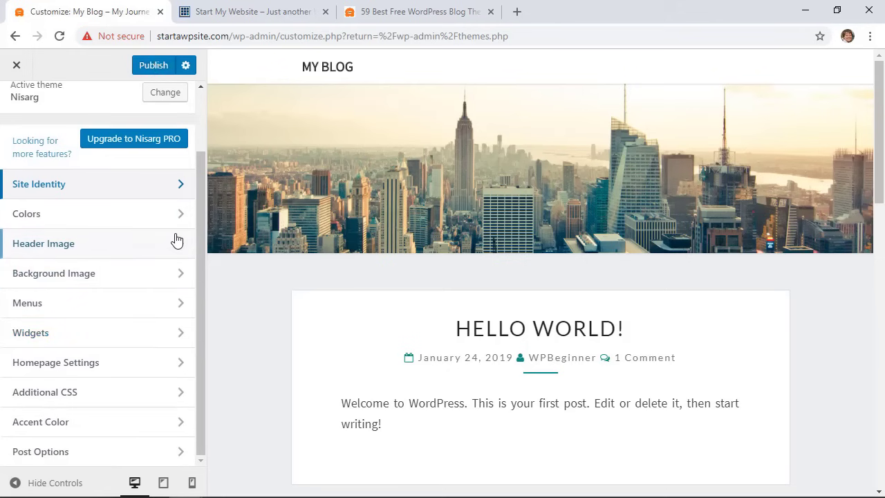
pyautogui.scroll(2, 177, 239)
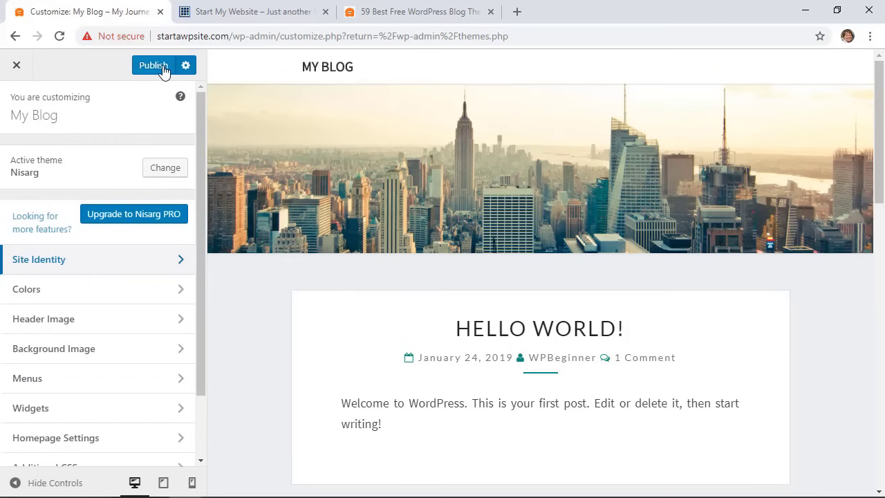
# Reload the live site in its own tab to check it before publishing, and return to the Customizer
pyautogui.click(207, 19)
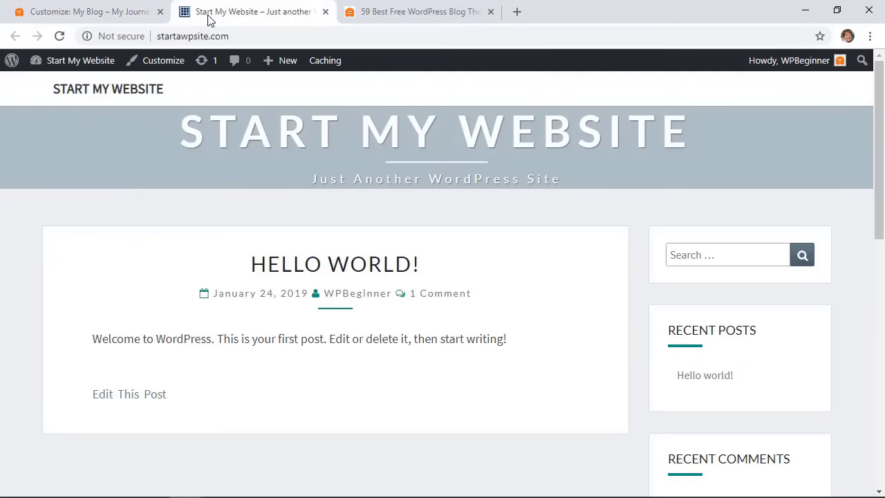
pyautogui.click(59, 37)
pyautogui.click(61, 11)
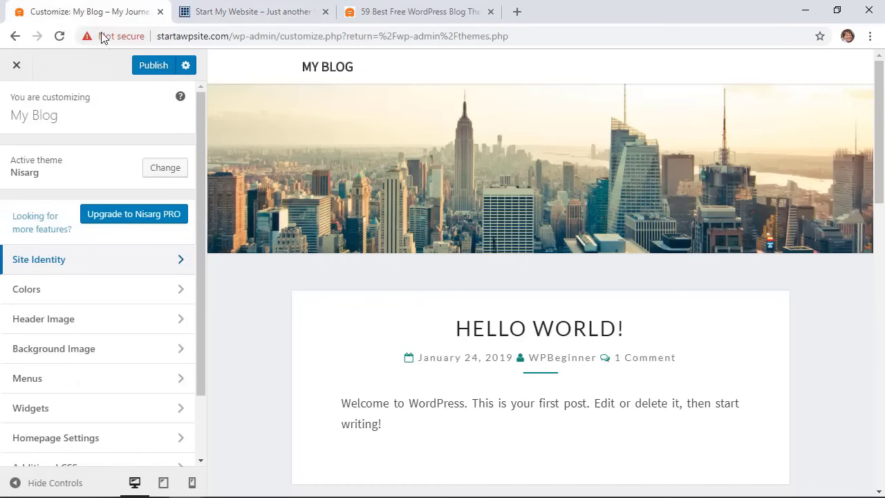
# Publish the theme customizations and reload the live site to view them
pyautogui.click(156, 76)
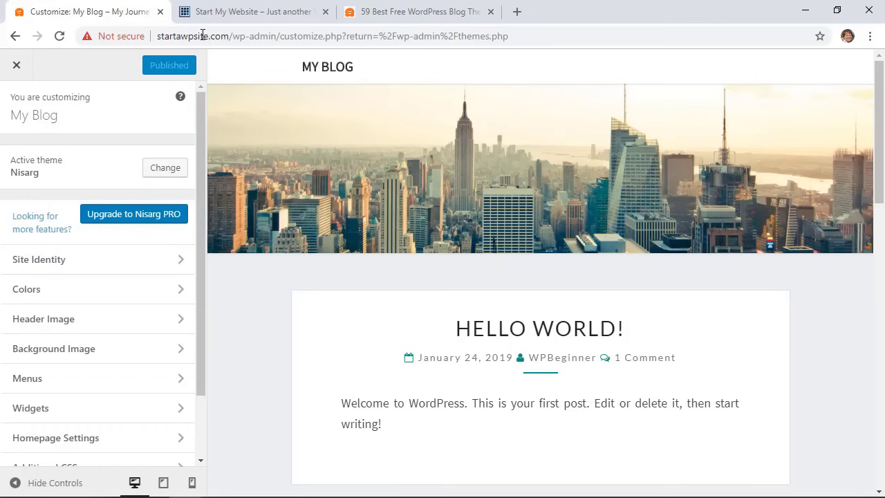
pyautogui.click(224, 14)
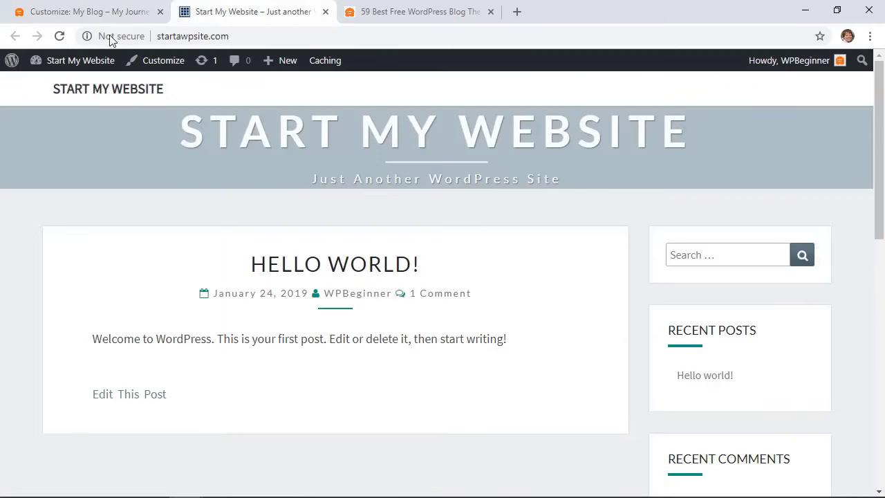
pyautogui.click(58, 38)
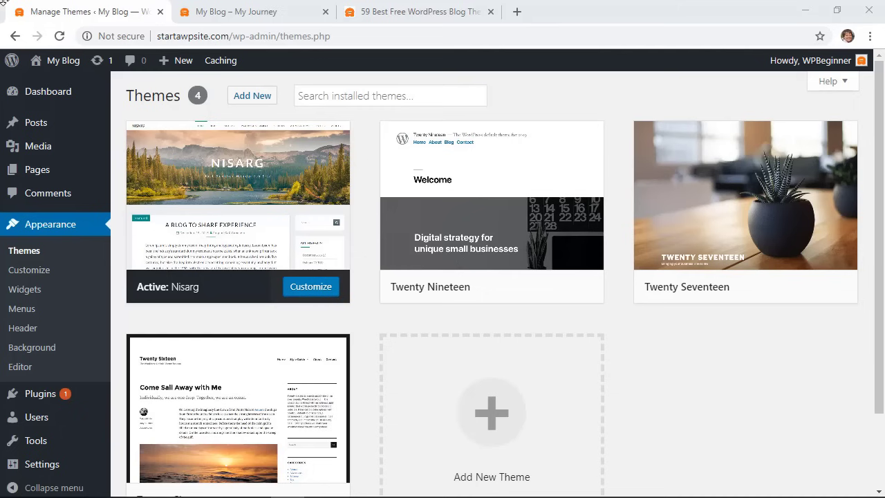
# Create a page titled "About" with the text "Thanks for visiting my site." and publish it
pyautogui.moveTo(249, 134)
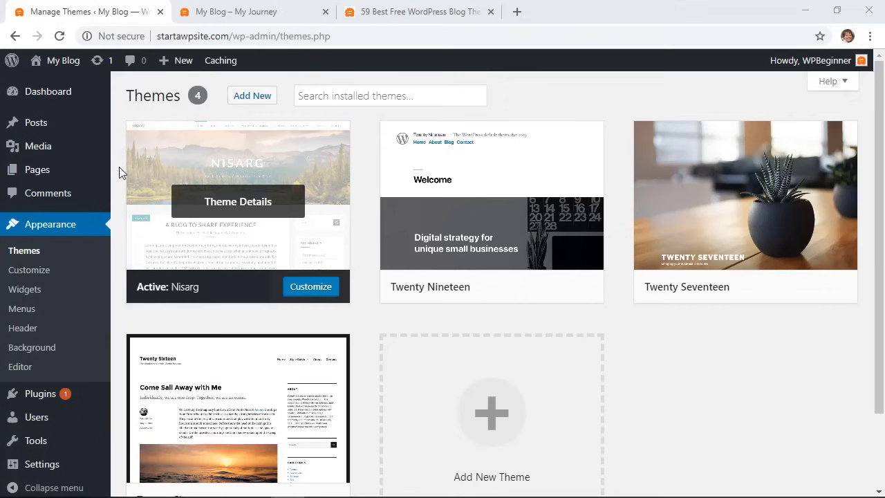
pyautogui.moveTo(28, 176)
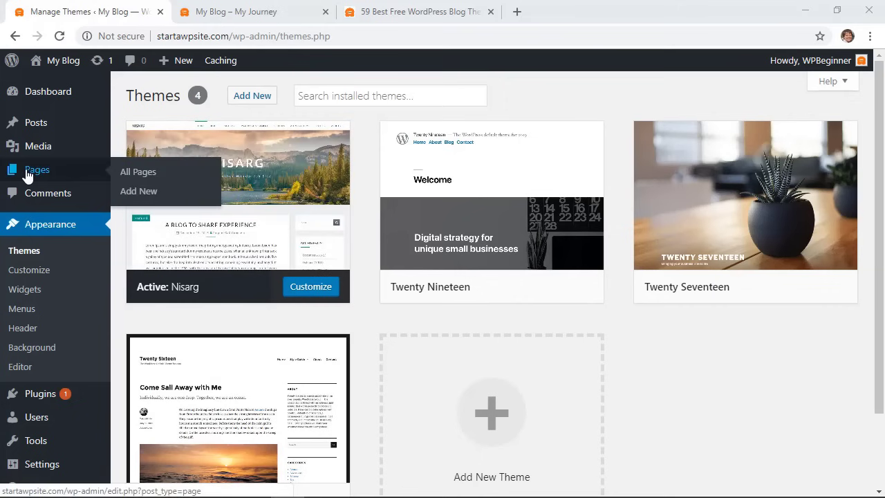
pyautogui.click(133, 173)
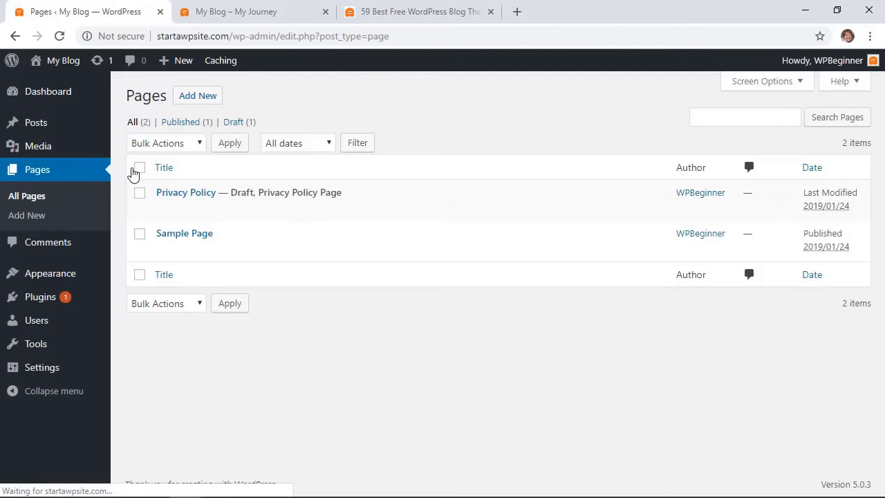
pyautogui.click(195, 97)
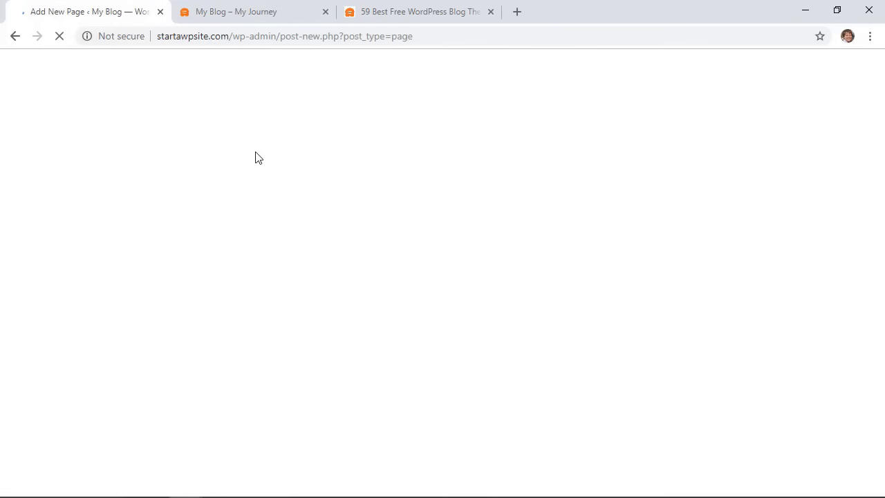
pyautogui.write('About')
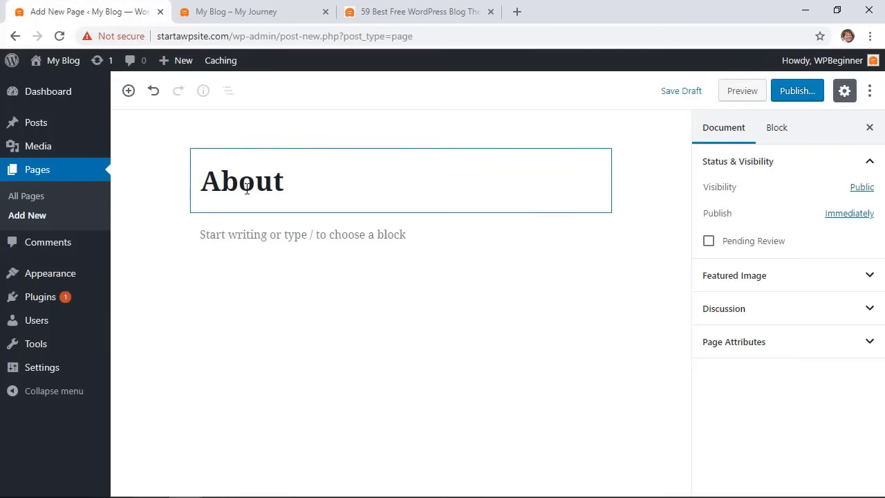
pyautogui.click(268, 235)
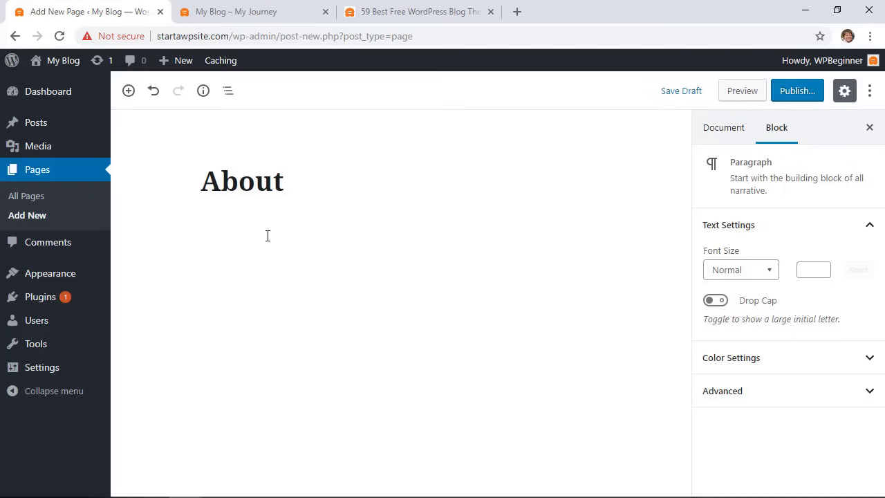
pyautogui.write('Thanks for vi')
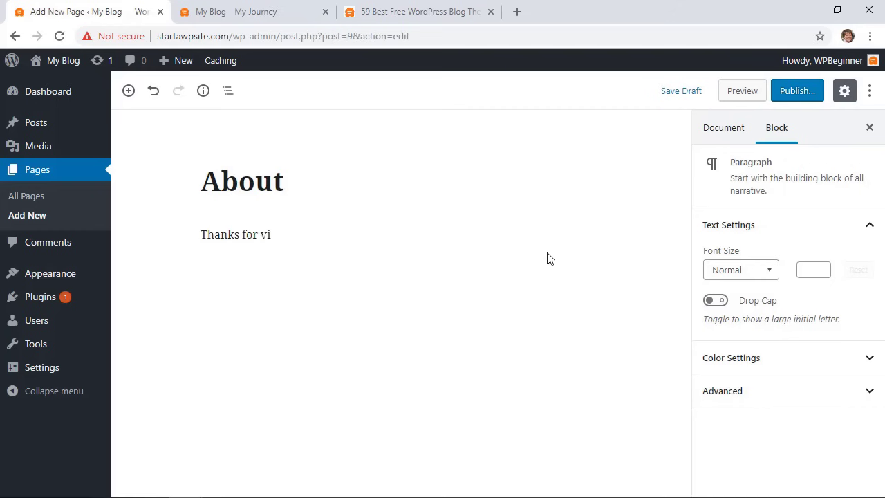
pyautogui.write('siting my site.')
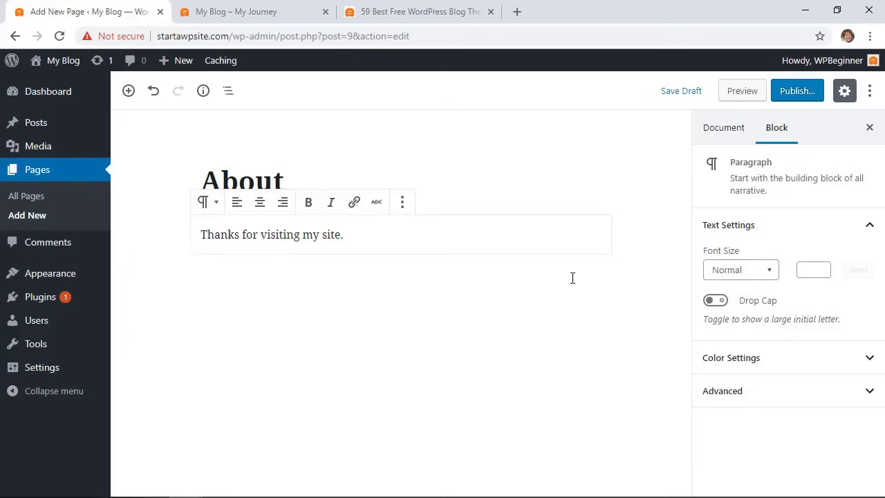
pyautogui.click(795, 95)
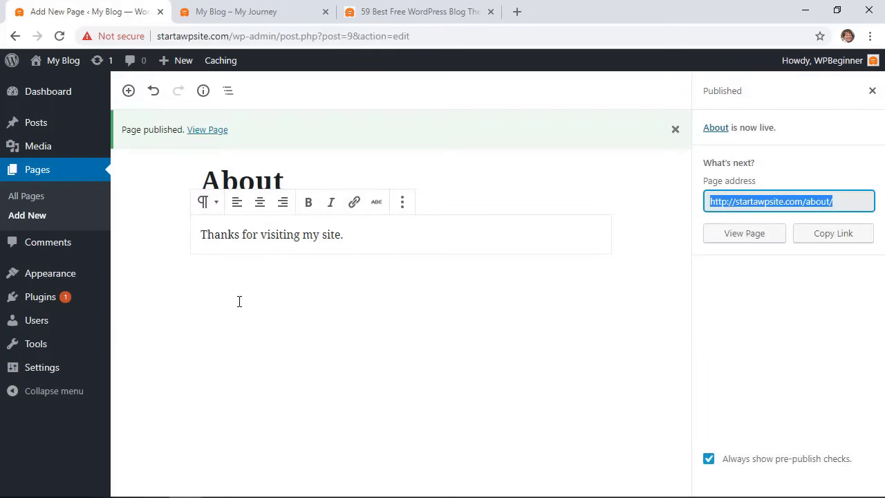
# Add a new page titled "Blog" without any body content and publish it
pyautogui.click(27, 219)
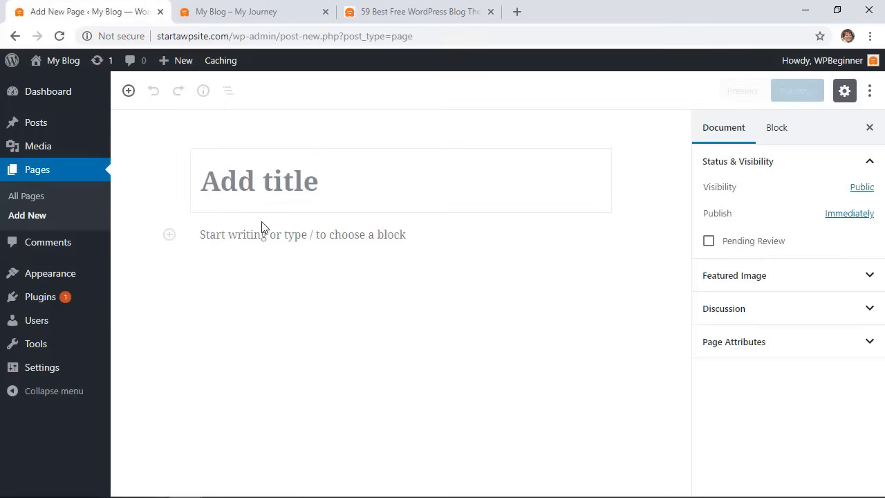
pyautogui.write('Blog')
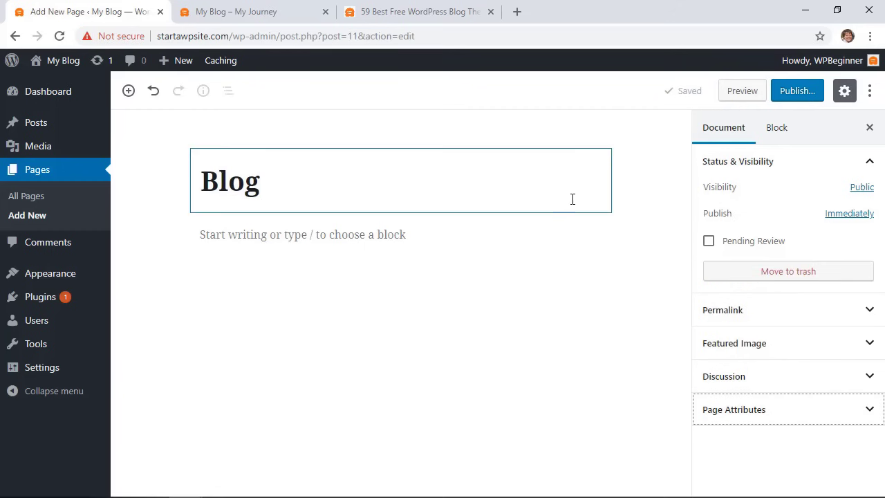
pyautogui.click(795, 97)
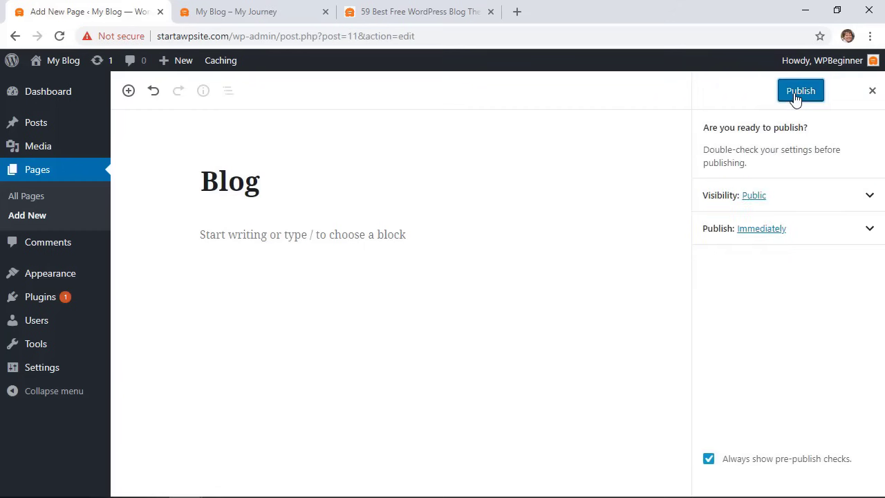
pyautogui.click(795, 95)
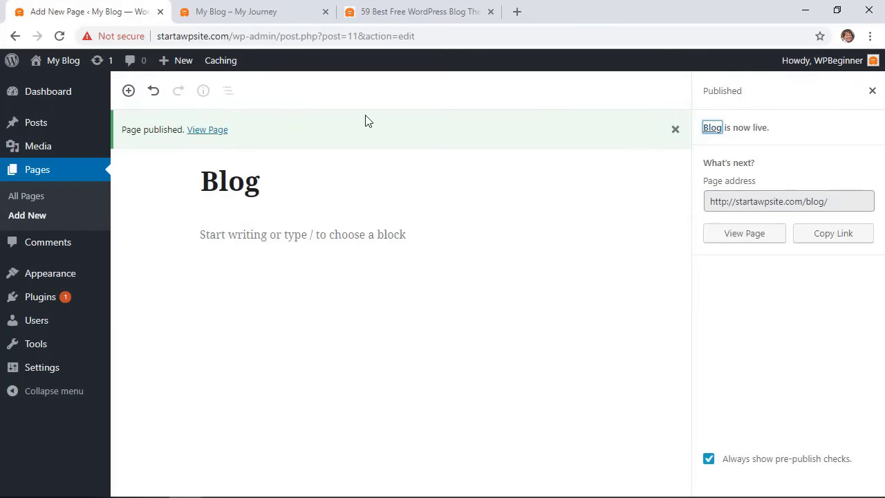
# Add a new page titled "Contact" with an empty body and publish it
pyautogui.click(33, 216)
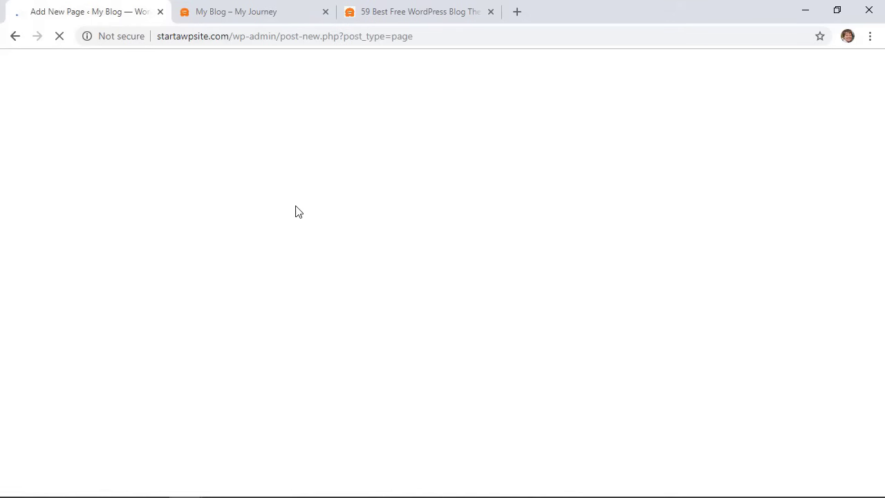
pyautogui.write('Contact')
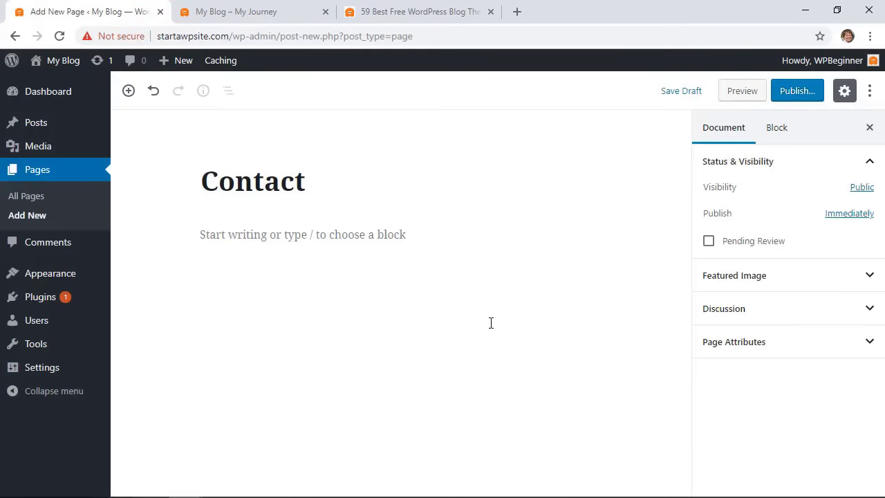
pyautogui.press('Return')
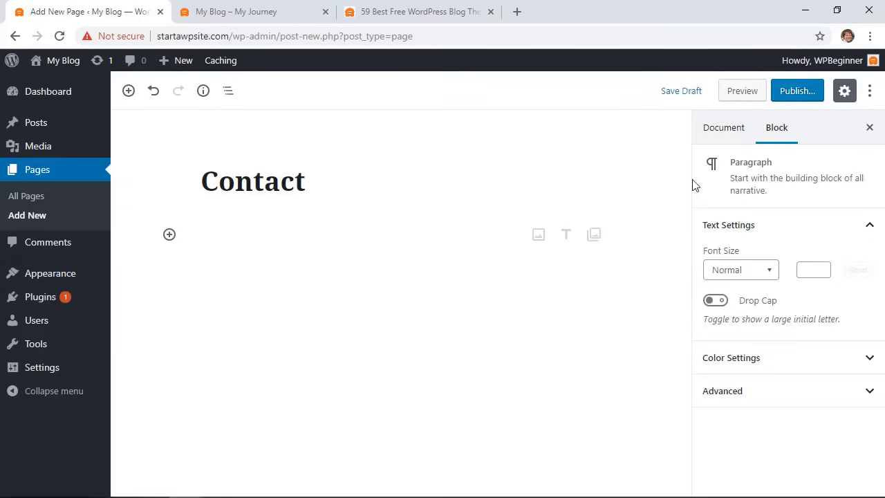
pyautogui.click(795, 93)
pyautogui.click(795, 93)
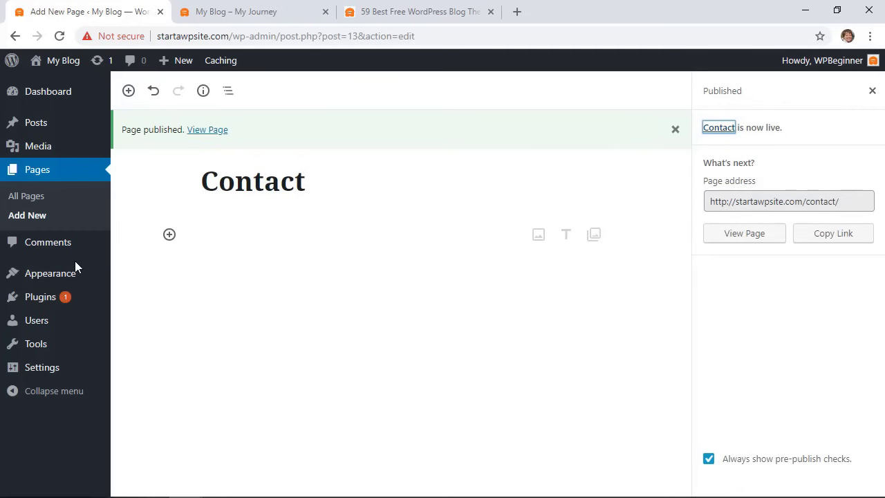
# Create a new navigation menu named "Main" in the site's menu settings
pyautogui.moveTo(36, 277)
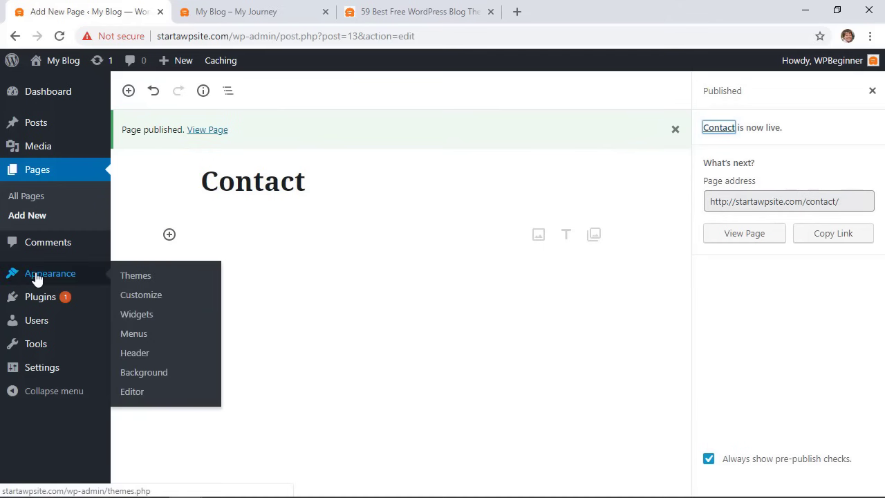
pyautogui.click(134, 336)
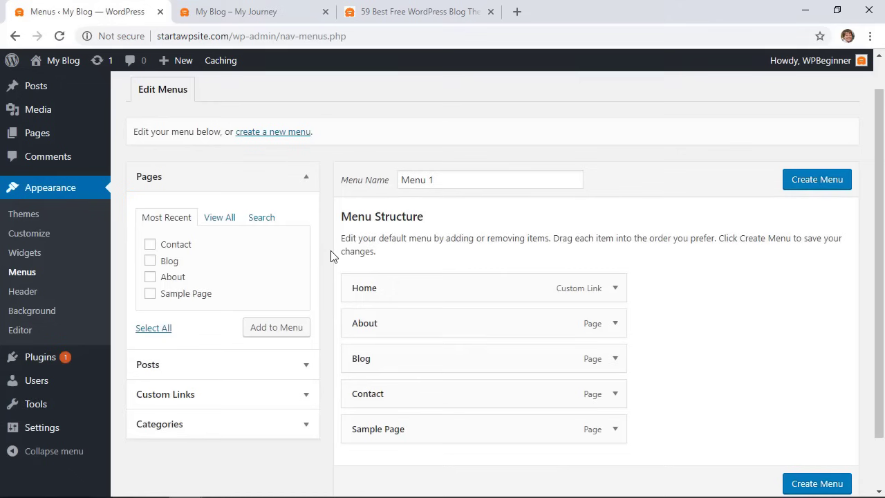
pyautogui.click(270, 137)
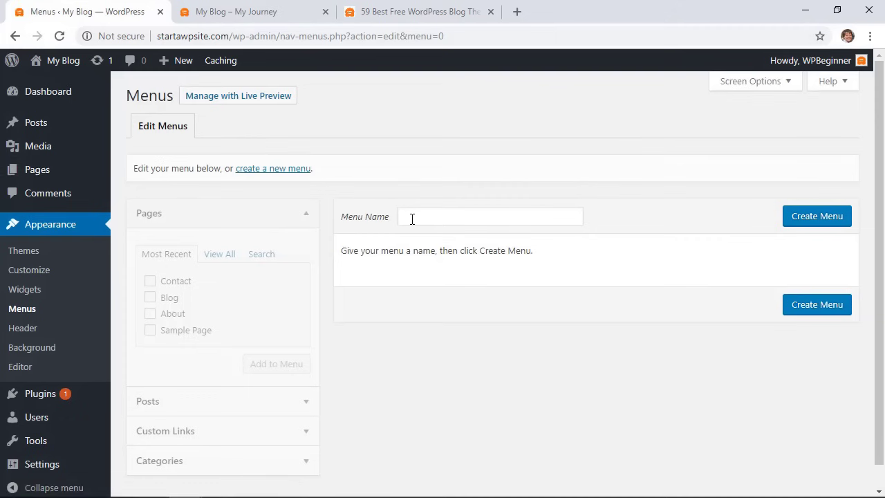
pyautogui.click(412, 218)
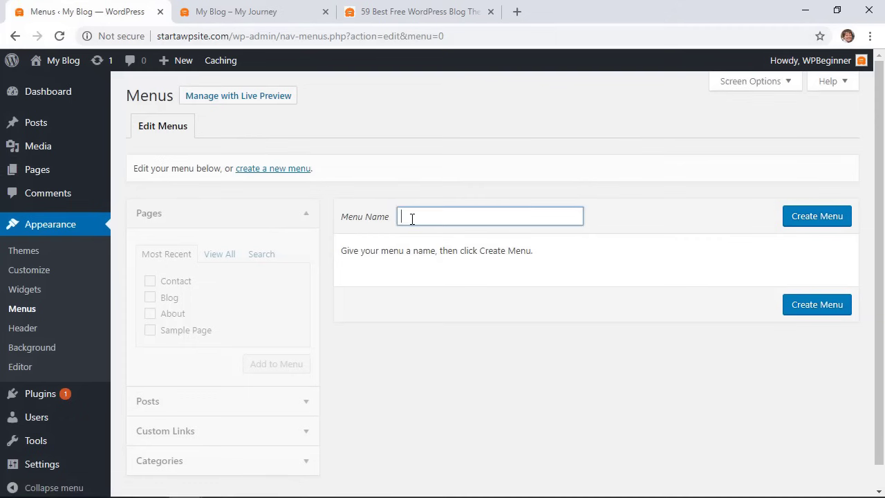
pyautogui.write('Main')
pyautogui.click(812, 219)
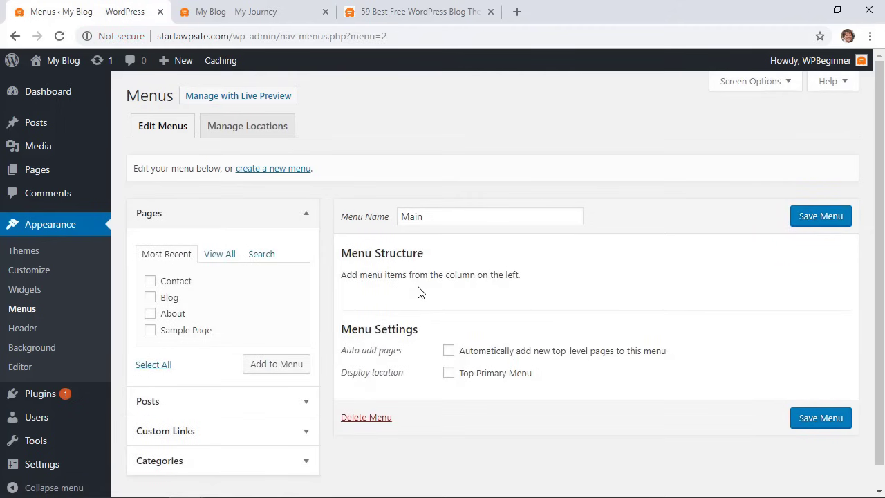
# Add the Contact, Blog and About pages to the Main menu
pyautogui.scroll(-1, 418, 292)
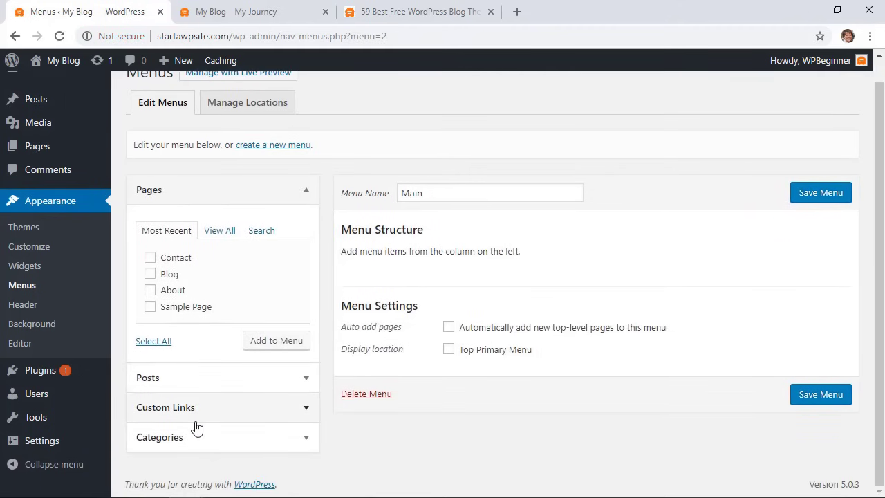
pyautogui.click(149, 260)
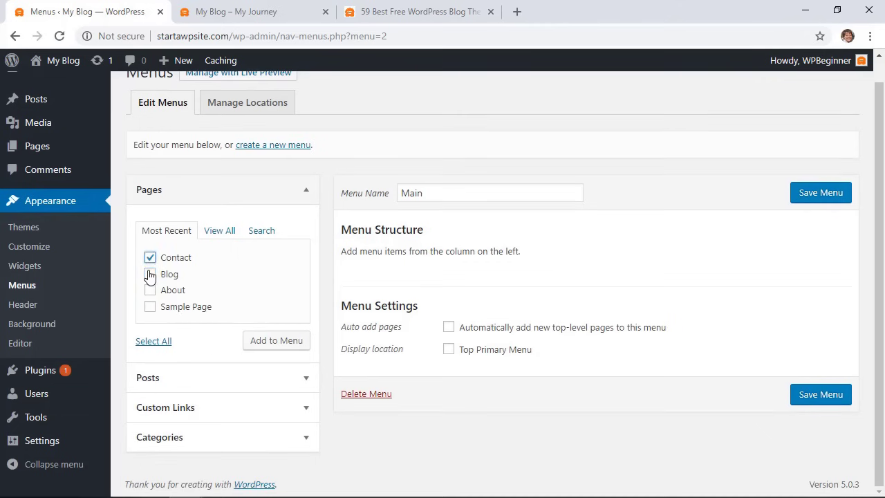
pyautogui.click(150, 290)
pyautogui.click(263, 342)
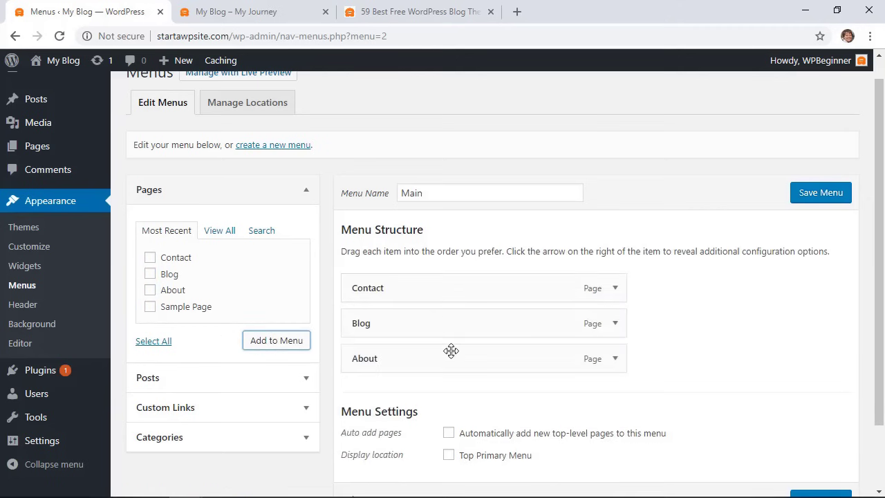
# Reorder the Main menu structure to Contact, About, Blog, with About placed as a top-level item
pyautogui.moveTo(371, 359); pyautogui.dragTo(360, 267)
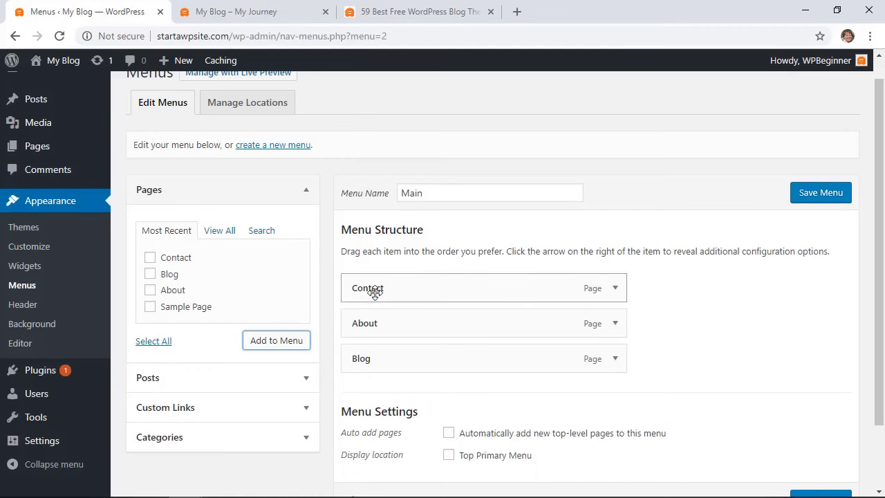
pyautogui.moveTo(380, 311); pyautogui.dragTo(395, 310)
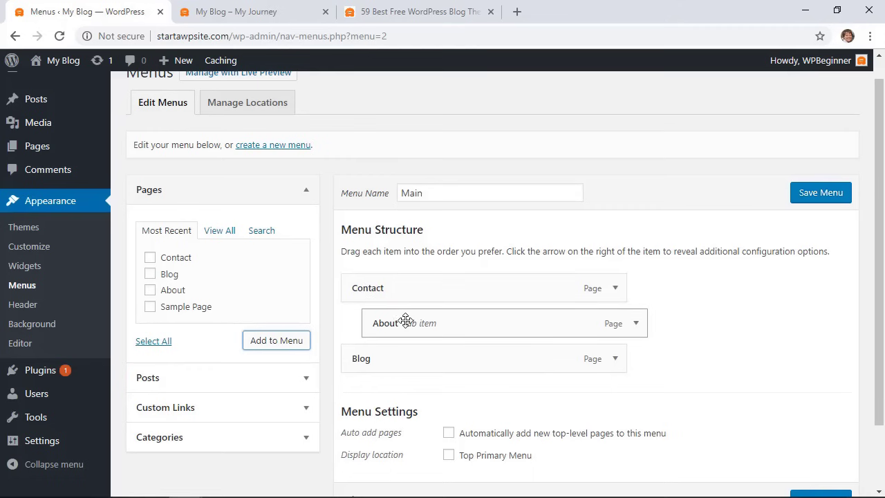
pyautogui.moveTo(426, 325); pyautogui.dragTo(407, 327)
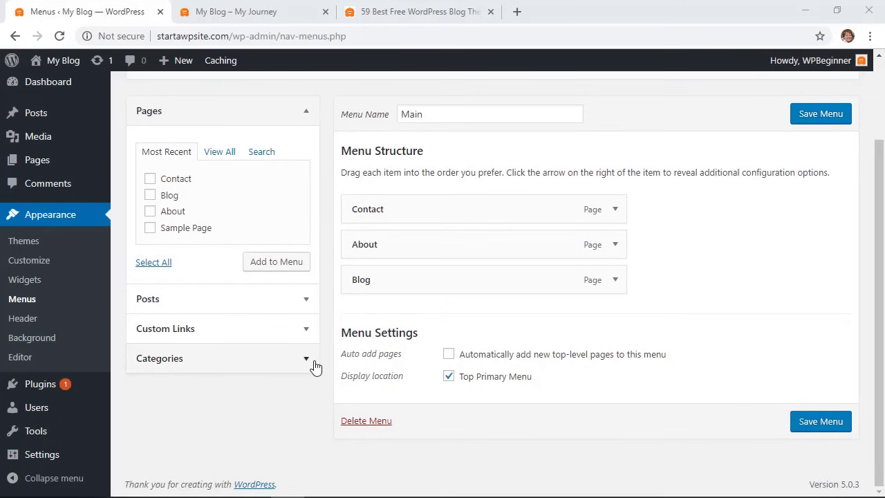
# Look through the custom link and post options for menu items, and save the Main menu
pyautogui.click(200, 328)
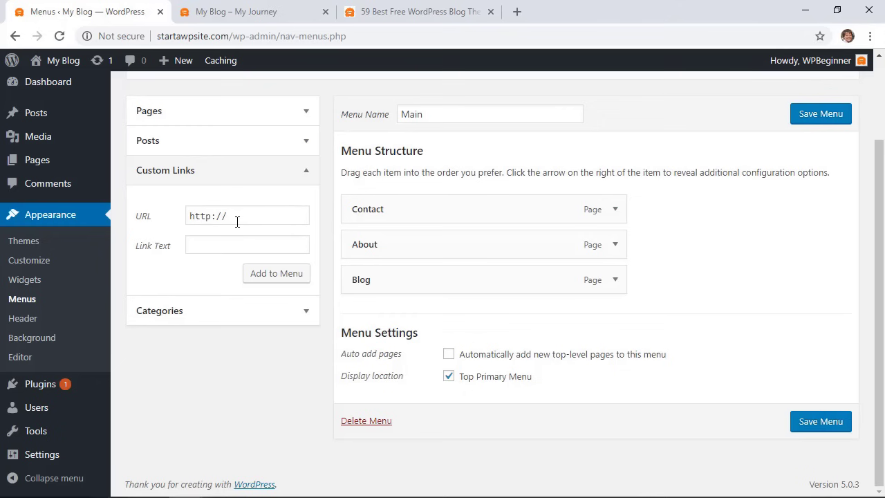
pyautogui.click(231, 146)
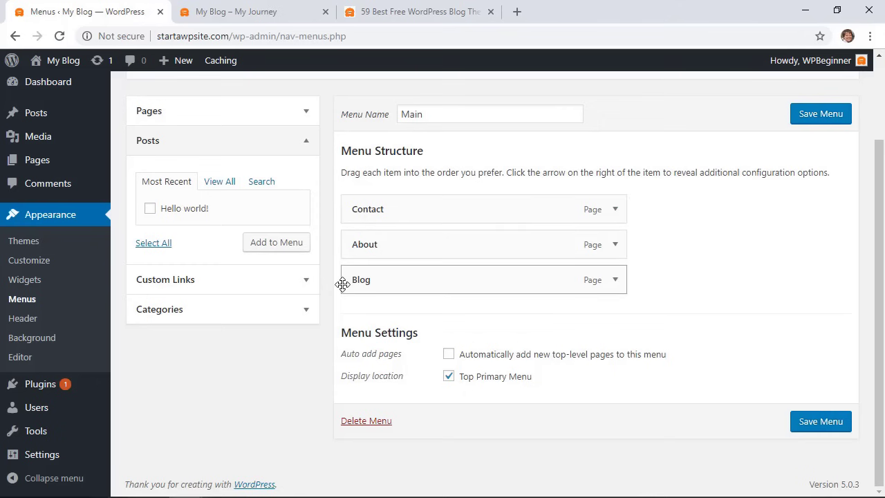
pyautogui.scroll(1, 371, 301)
pyautogui.click(814, 443)
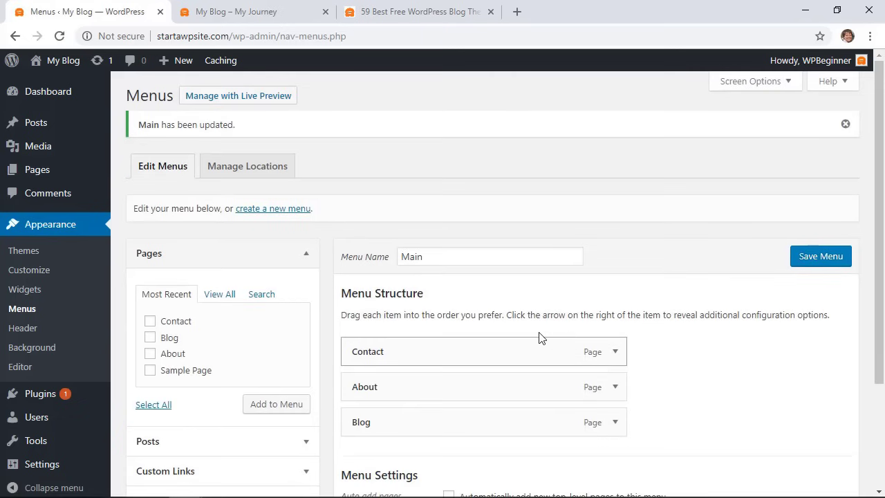
# Assign the Main menu to the theme's Top Primary Menu location and save the changes
pyautogui.click(260, 167)
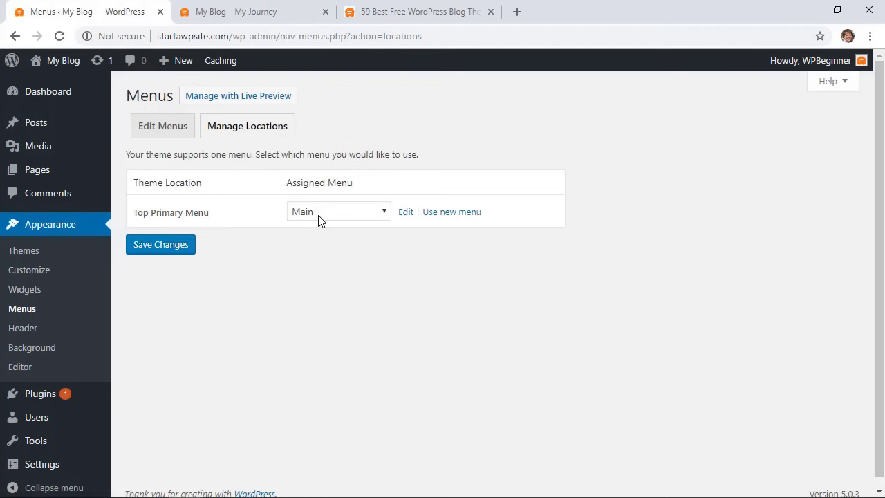
pyautogui.click(320, 218)
pyautogui.click(320, 227)
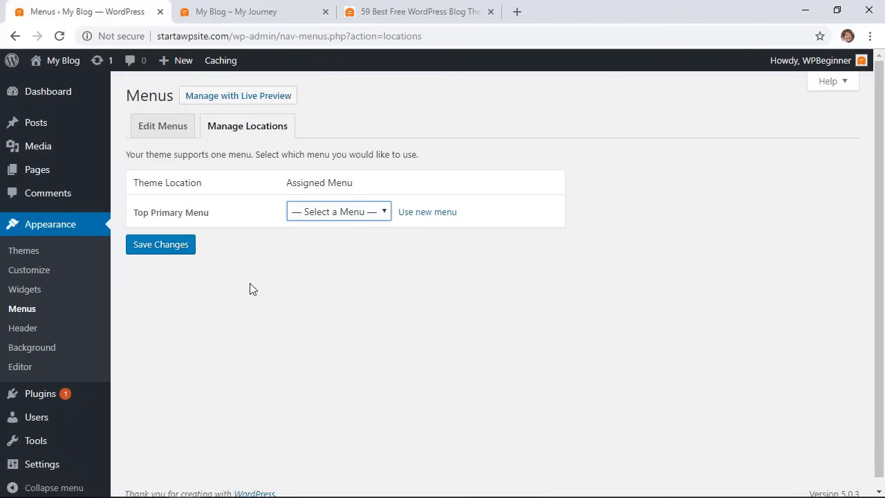
pyautogui.click(322, 211)
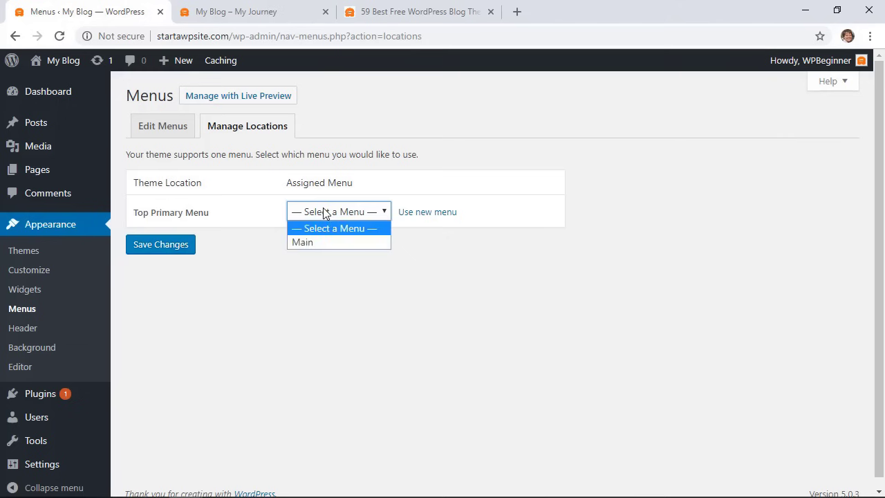
pyautogui.click(309, 243)
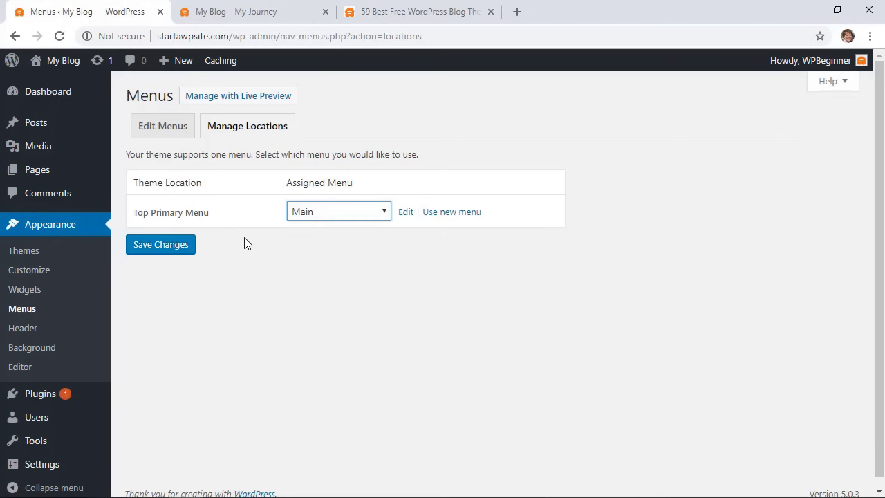
pyautogui.click(178, 246)
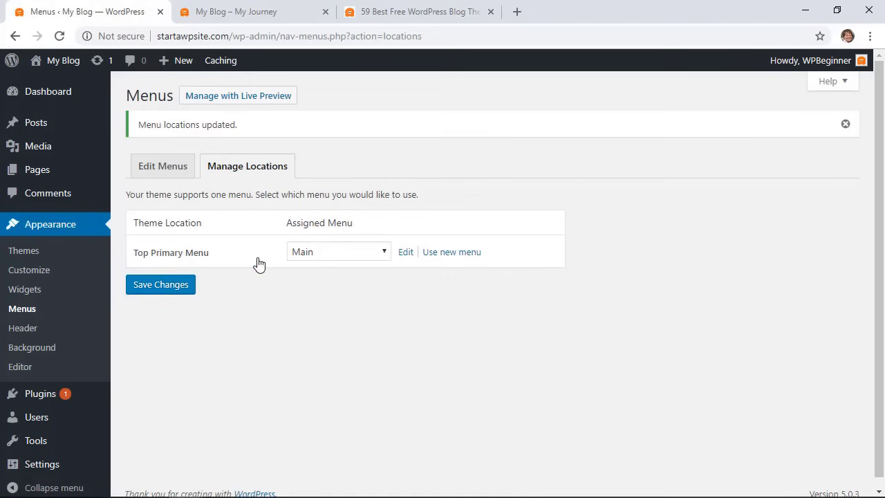
# Examine the navigation menu and the sidebar widgets on the live site's home page
pyautogui.click(228, 11)
pyautogui.click(71, 91)
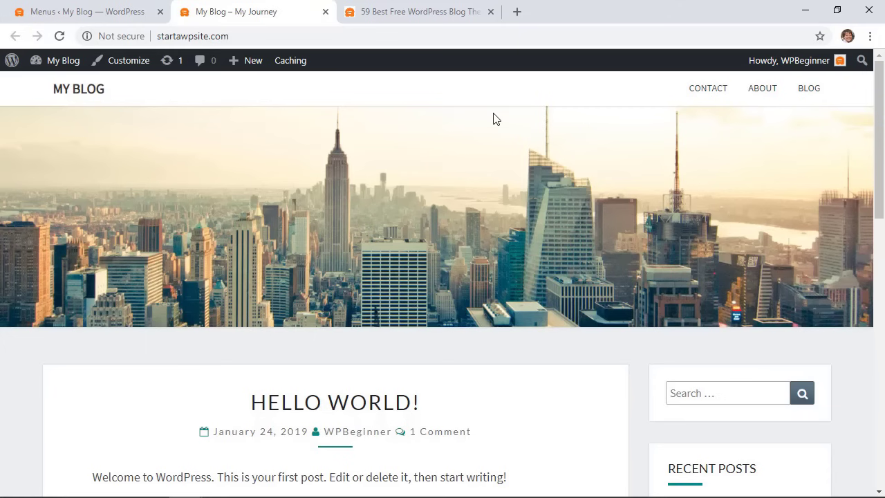
pyautogui.scroll(-2, 542, 205)
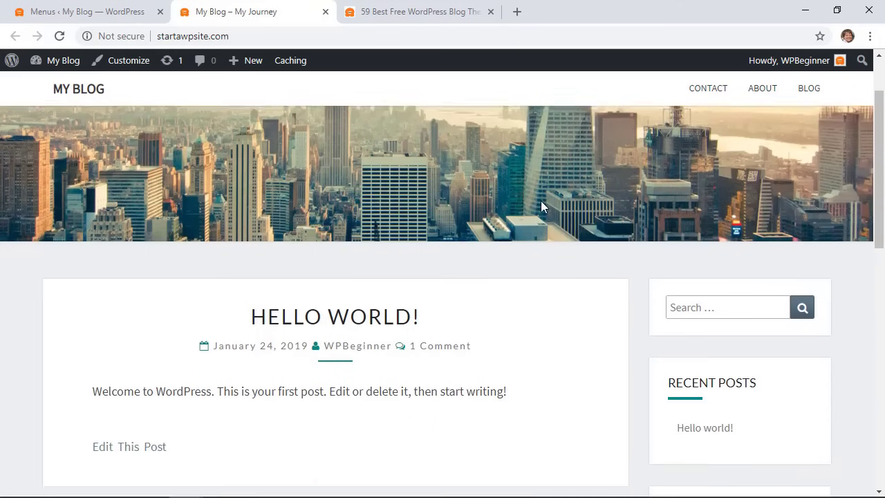
pyautogui.scroll(-2, 631, 257)
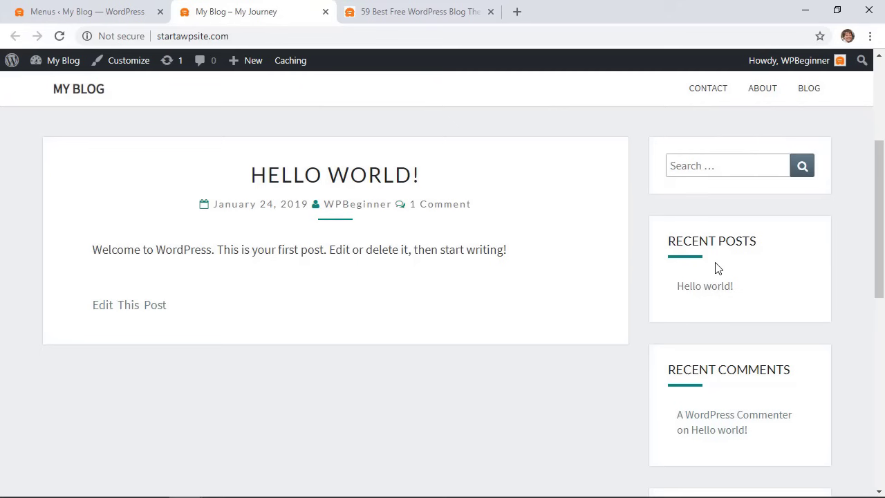
pyautogui.scroll(-1, 648, 319)
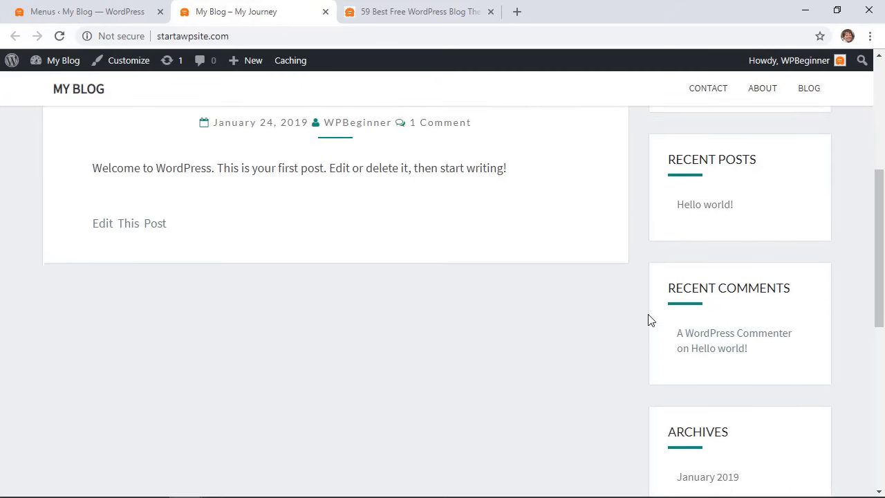
pyautogui.scroll(-2, 649, 319)
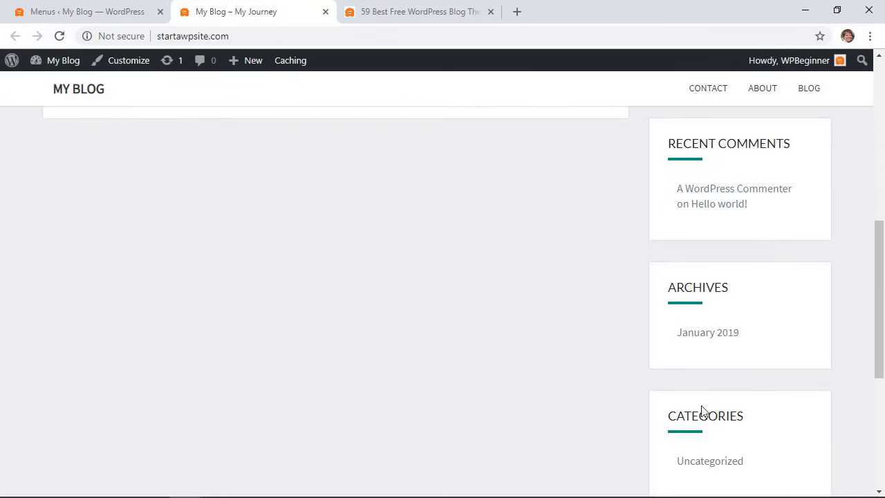
pyautogui.scroll(-2, 647, 444)
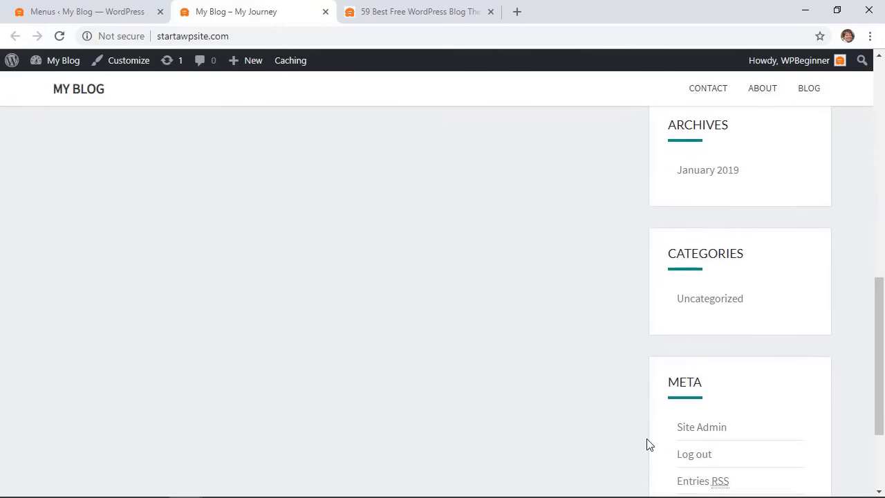
pyautogui.scroll(4, 649, 444)
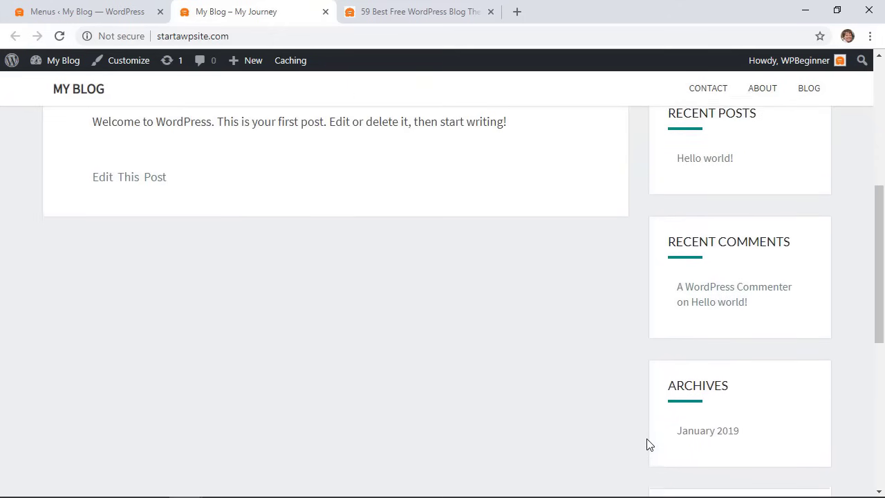
pyautogui.scroll(1, 648, 444)
pyautogui.scroll(1, 648, 444)
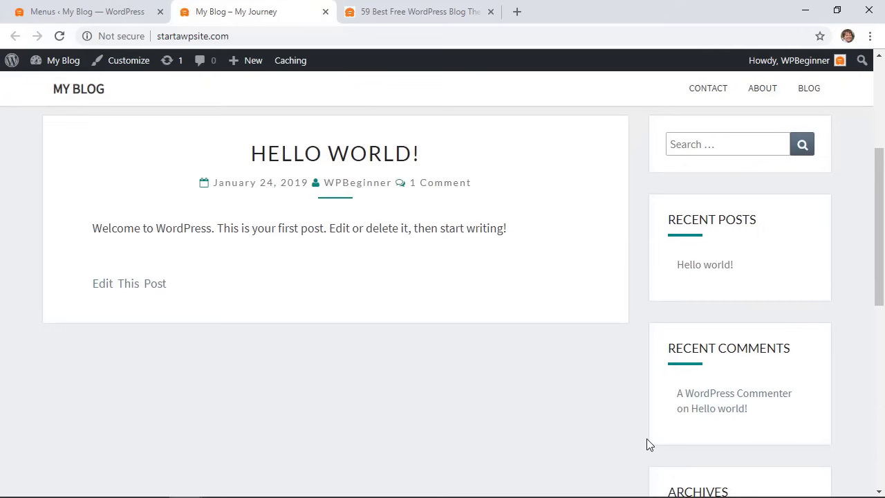
pyautogui.scroll(1, 648, 443)
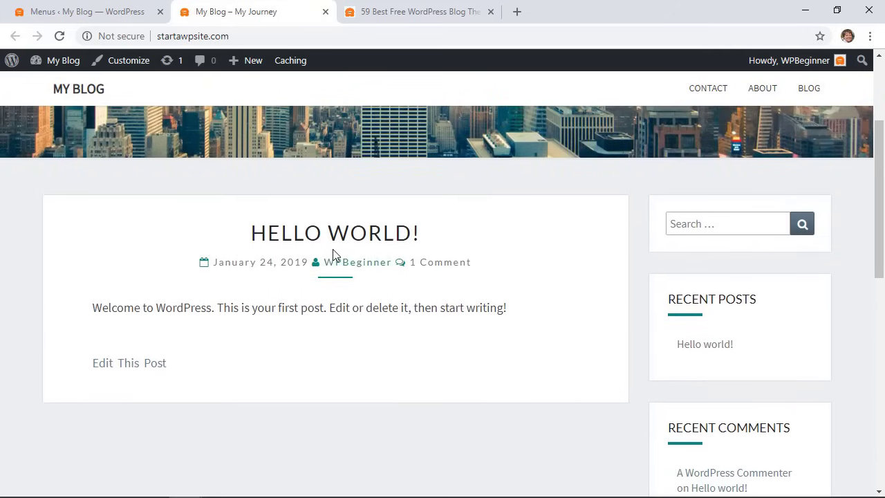
# Open the site's widget settings and compare the sidebar's widget list with the sidebar on the live site
pyautogui.click(73, 14)
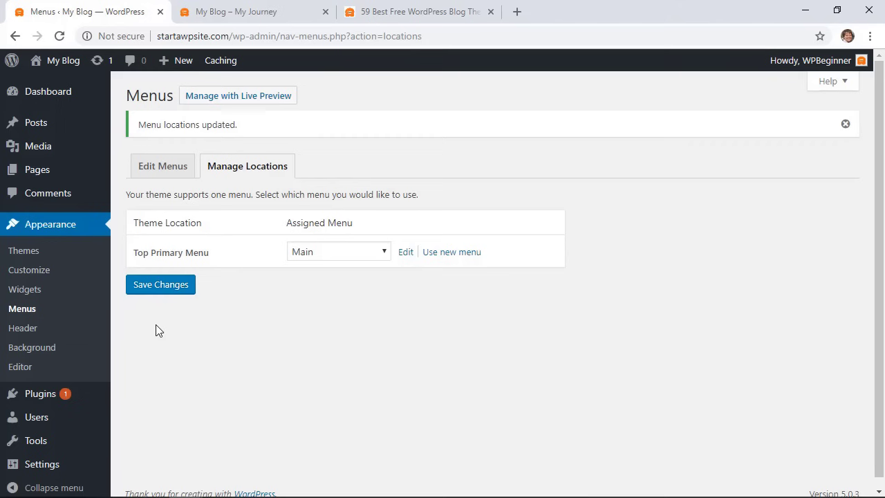
pyautogui.click(17, 294)
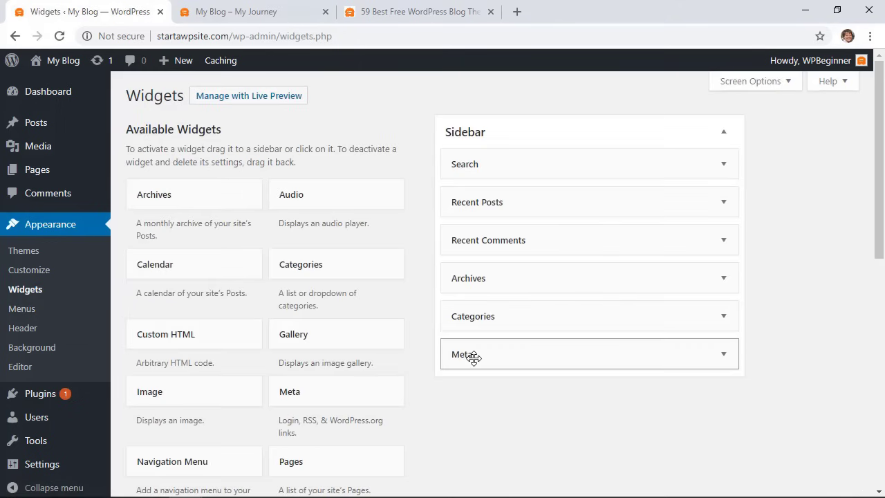
pyautogui.click(244, 12)
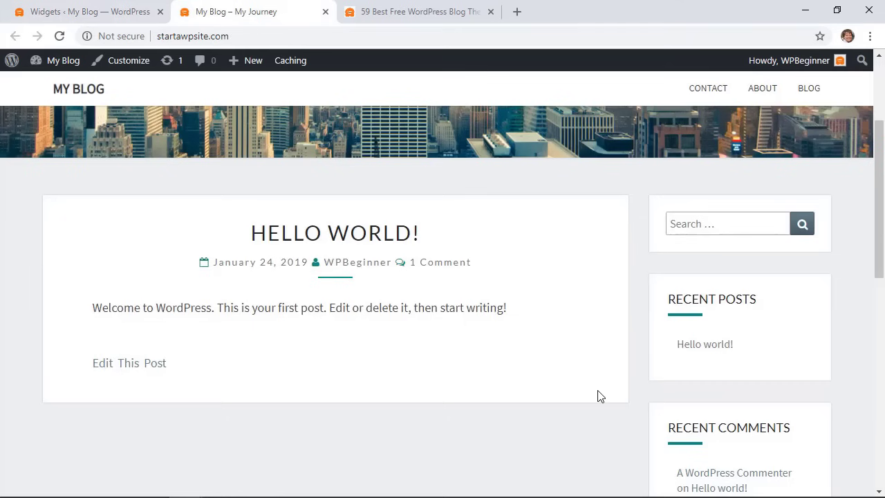
pyautogui.scroll(-4, 599, 395)
pyautogui.scroll(-4, 598, 394)
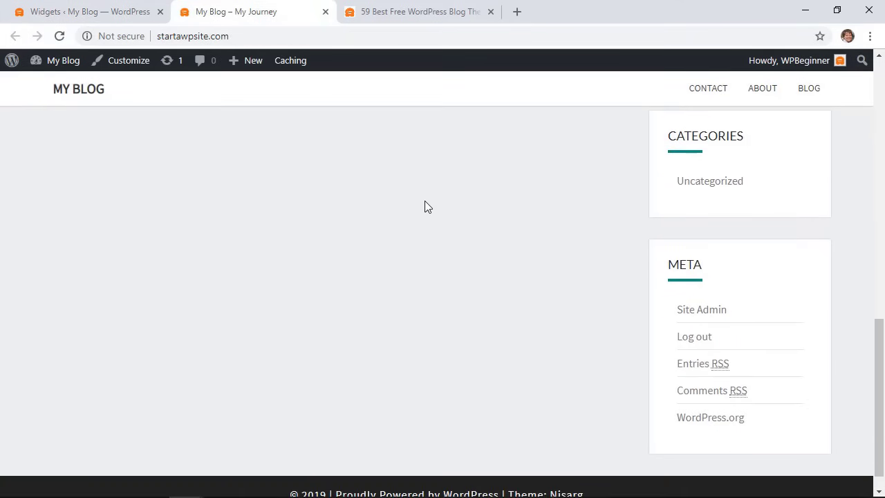
pyautogui.click(120, 15)
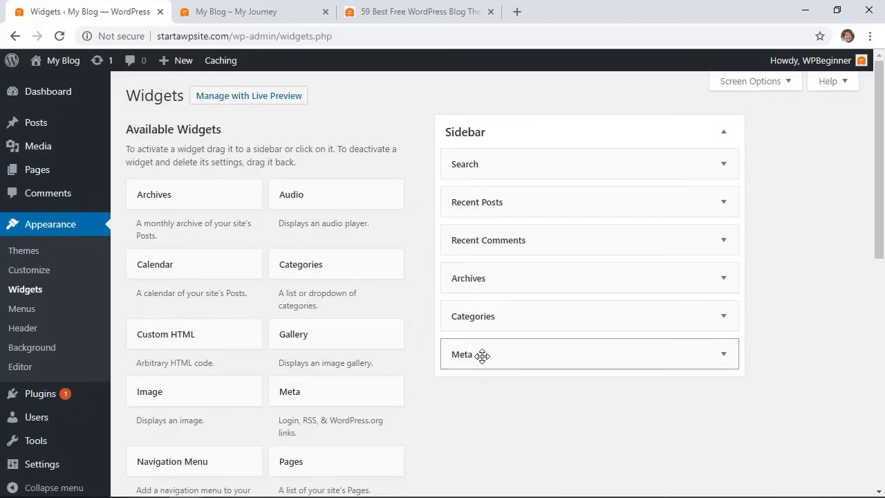
# Remove the Meta, Categories, Archives and Recent Comments widgets from the sidebar
pyautogui.moveTo(479, 355); pyautogui.dragTo(247, 339)
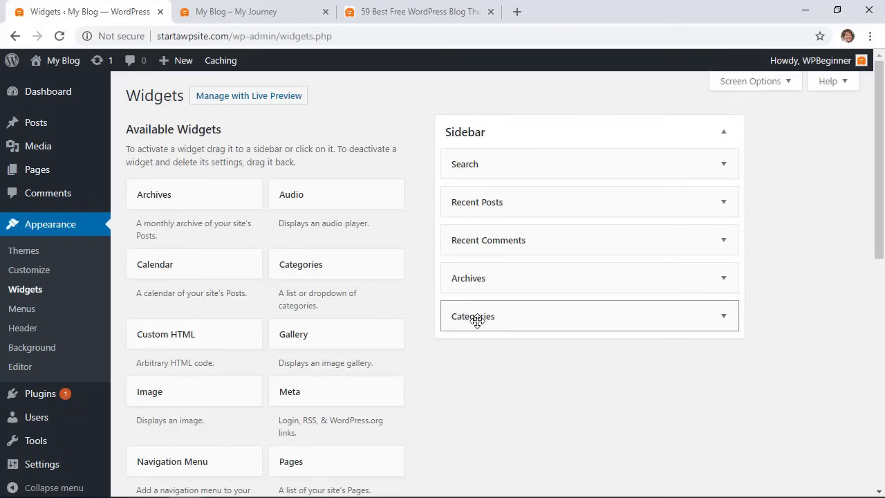
pyautogui.moveTo(474, 320); pyautogui.dragTo(228, 324)
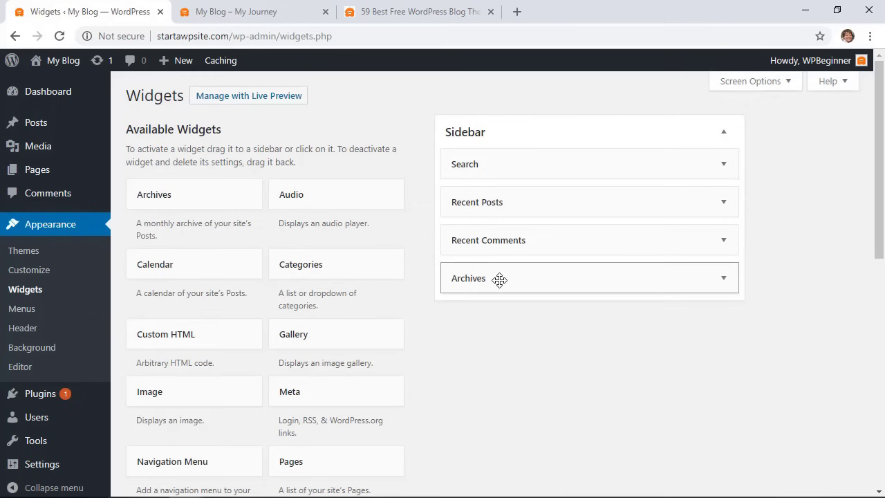
pyautogui.moveTo(498, 278); pyautogui.dragTo(215, 289)
pyautogui.moveTo(530, 237); pyautogui.dragTo(233, 253)
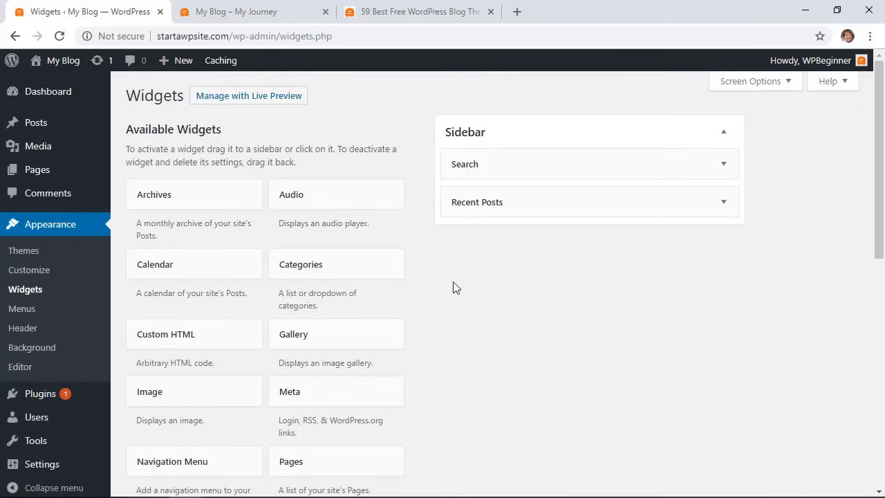
# Try to add the Gallery widget to the sidebar
pyautogui.scroll(-1, 453, 281)
pyautogui.scroll(-2, 434, 355)
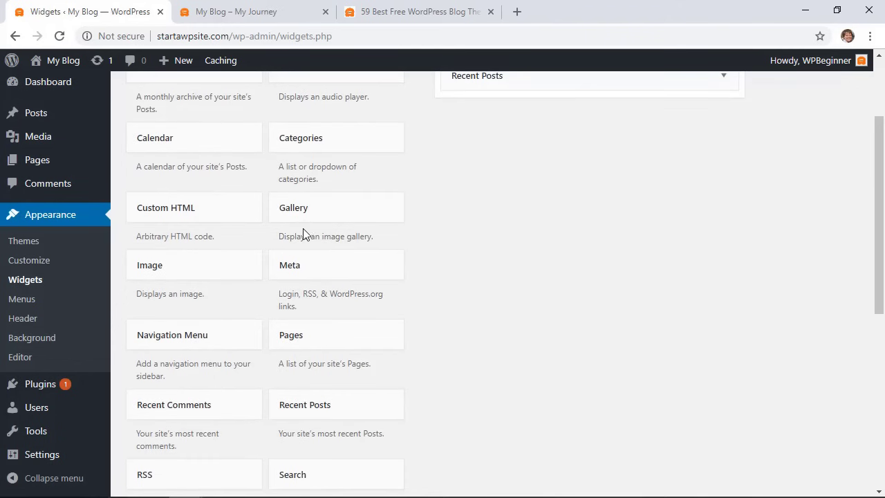
pyautogui.moveTo(304, 213); pyautogui.dragTo(488, 108)
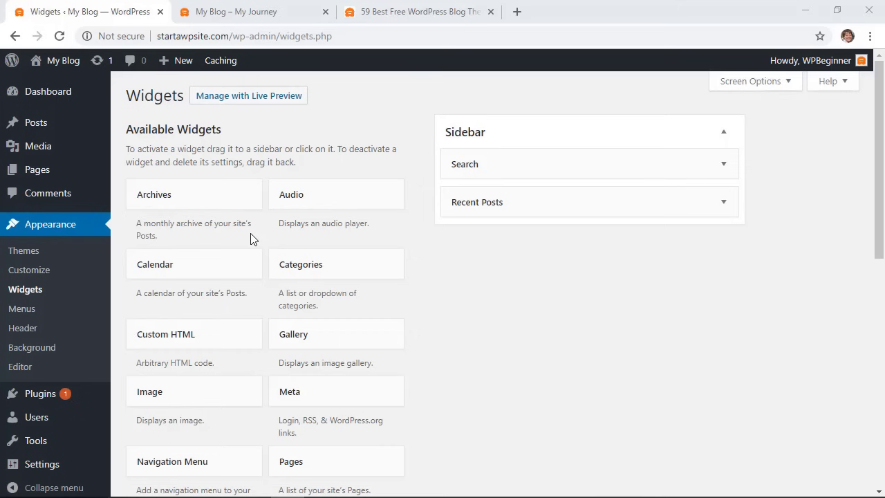
# Review the list of installed plugins and open the page for adding new plugins
pyautogui.click(38, 401)
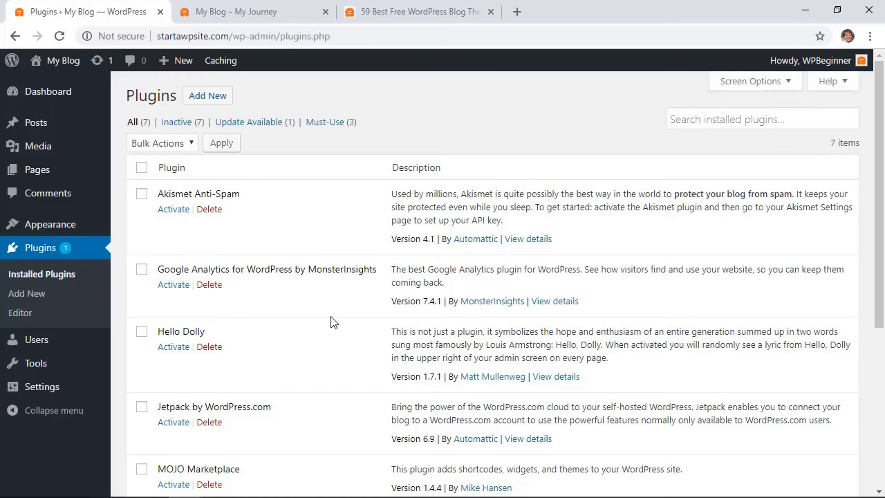
pyautogui.scroll(-1, 320, 332)
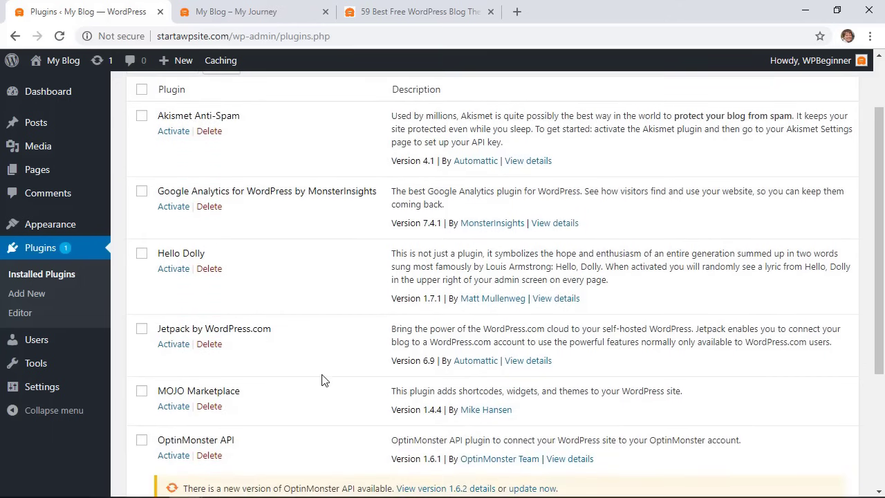
pyautogui.scroll(-1, 343, 408)
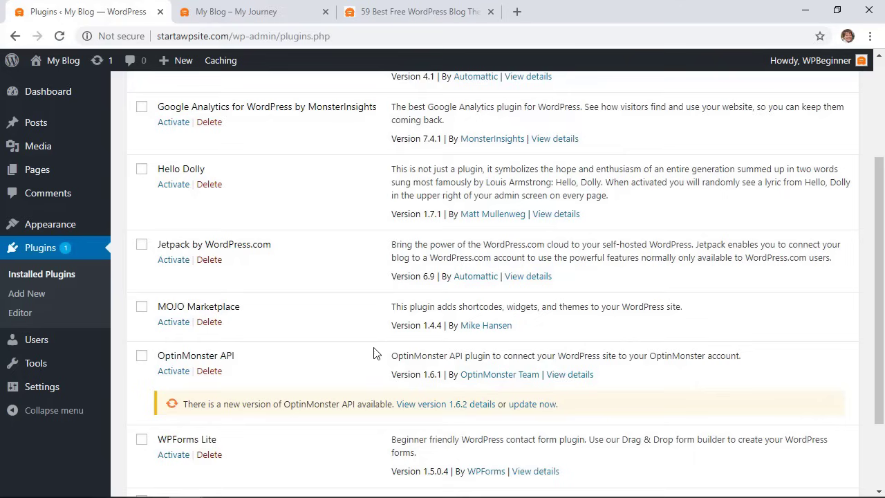
pyautogui.scroll(1, 350, 335)
pyautogui.scroll(1, 351, 335)
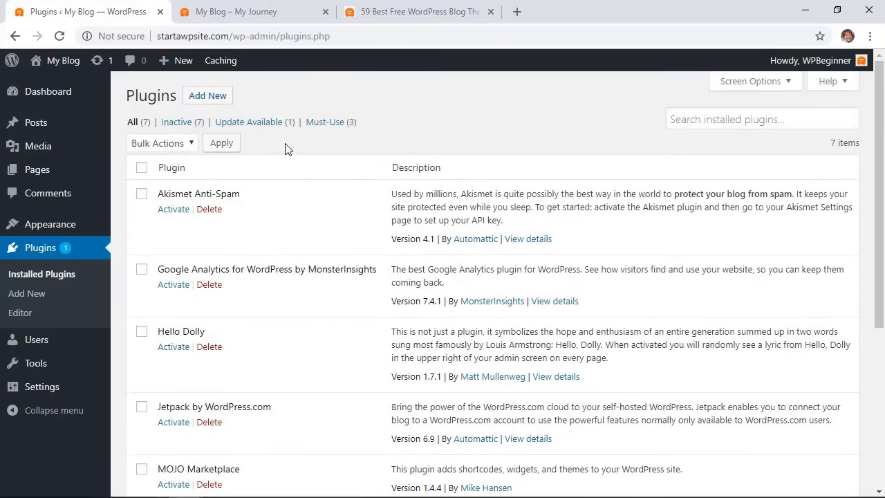
pyautogui.click(207, 97)
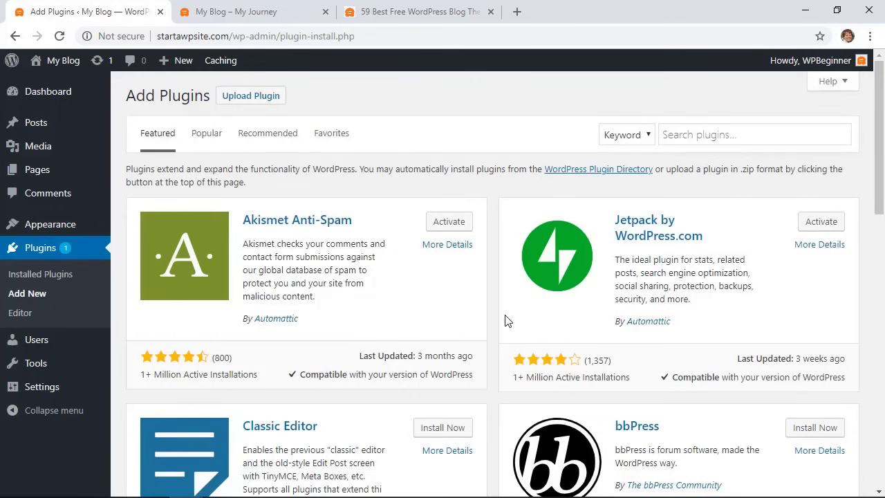
# Search the plugin directory for "yoast", then install and activate the Yoast SEO plugin
pyautogui.scroll(-5, 504, 320)
pyautogui.scroll(5, 504, 320)
pyautogui.click(687, 136)
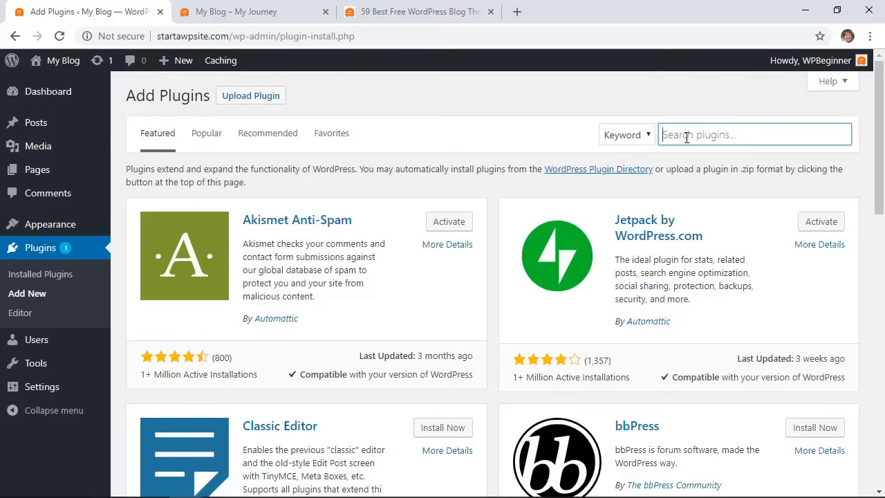
pyautogui.write('yoast')
pyautogui.click(443, 206)
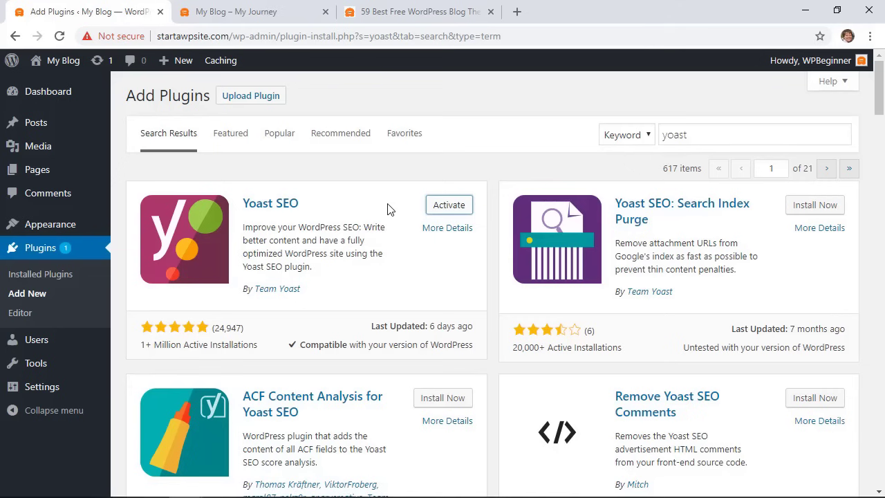
pyautogui.click(442, 209)
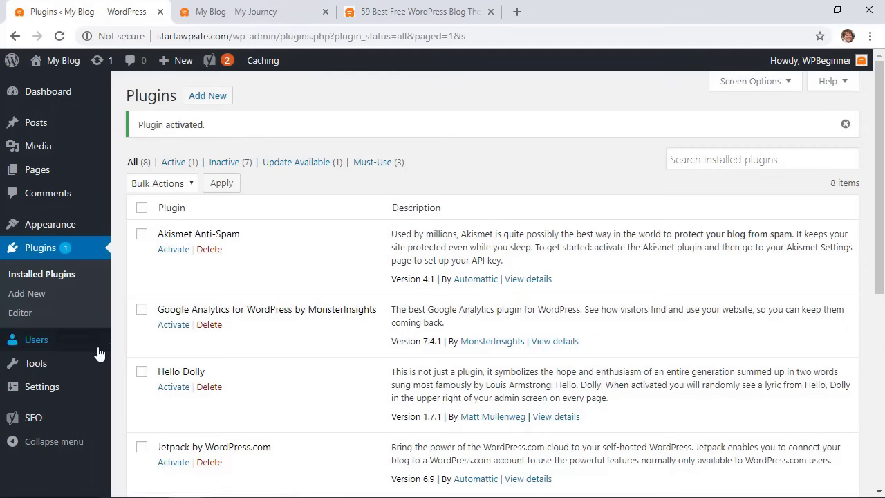
pyautogui.moveTo(31, 419)
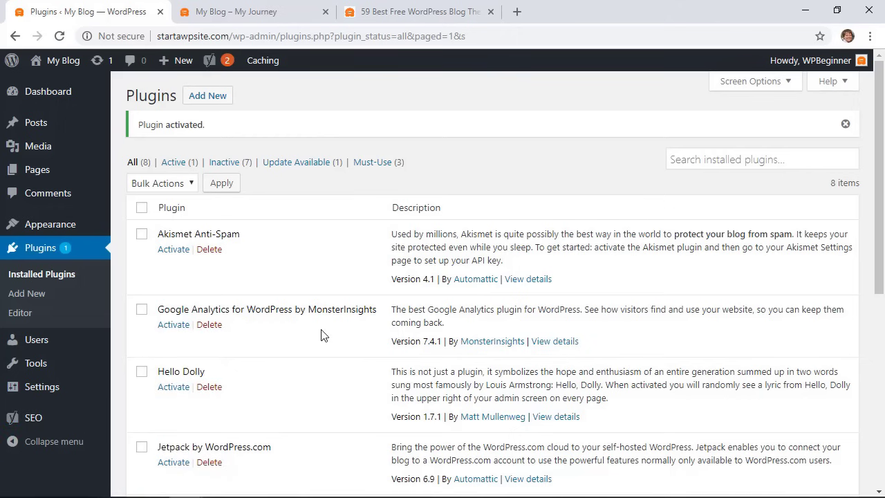
# Activate the installed WPForms Lite plugin and start creating a first form from its welcome page
pyautogui.scroll(-5, 321, 335)
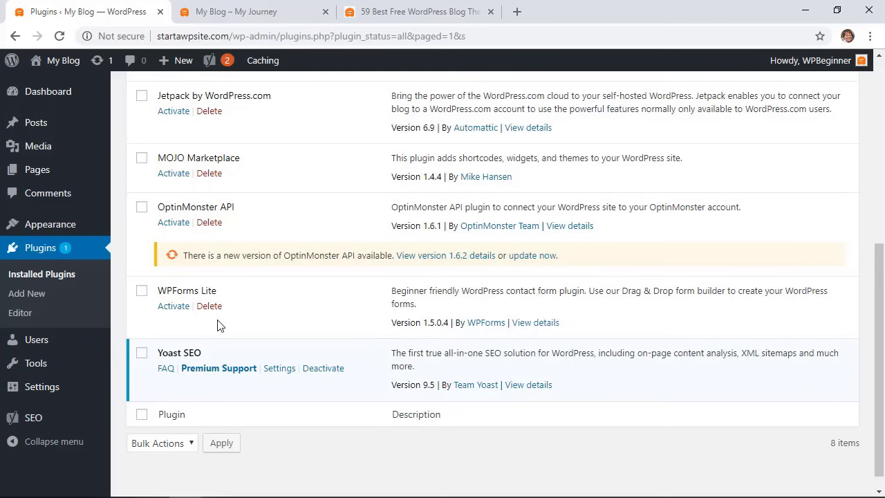
pyautogui.click(166, 310)
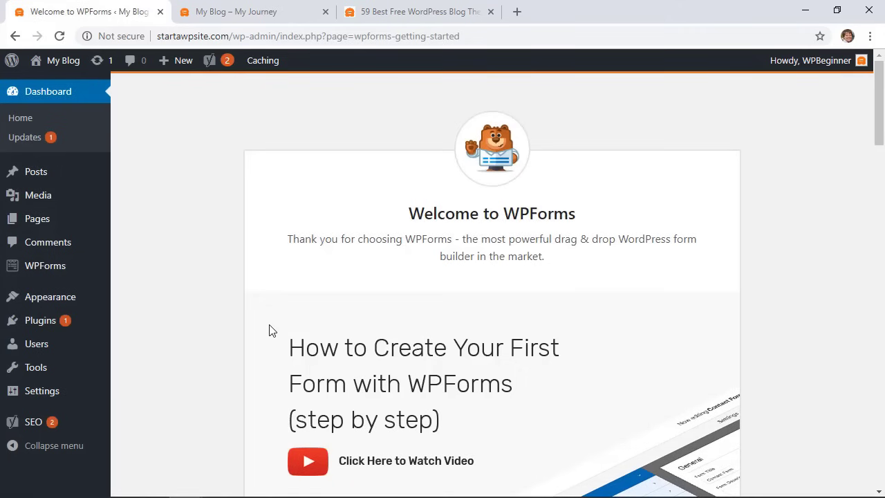
pyautogui.scroll(-1, 270, 330)
pyautogui.scroll(-3, 270, 331)
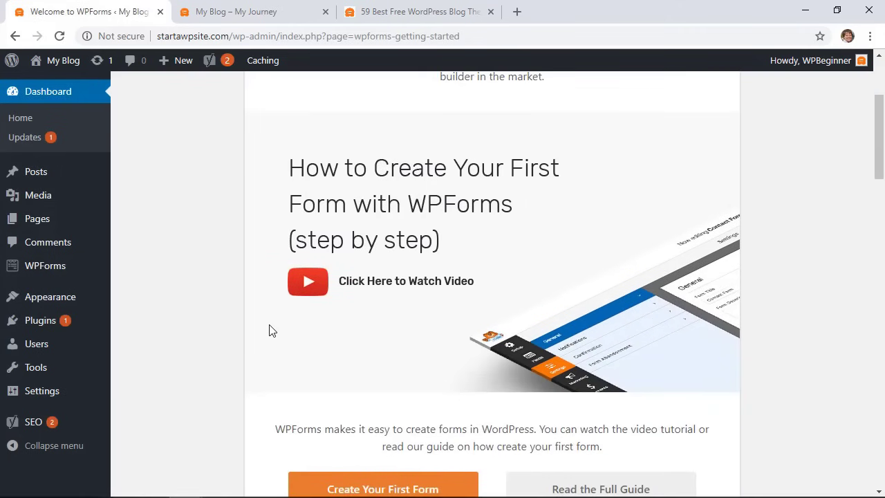
pyautogui.scroll(-2, 270, 330)
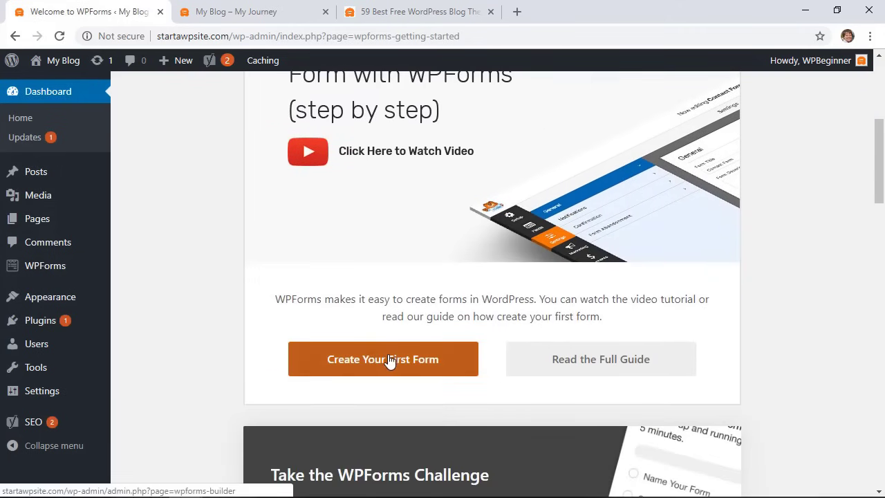
pyautogui.click(390, 361)
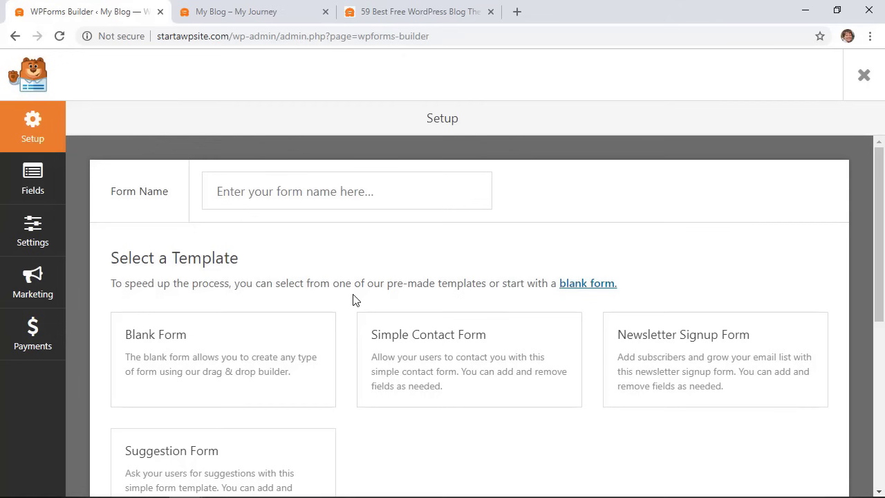
# Create the form from the Simple Contact Form template and look over its fields
pyautogui.scroll(-1, 353, 298)
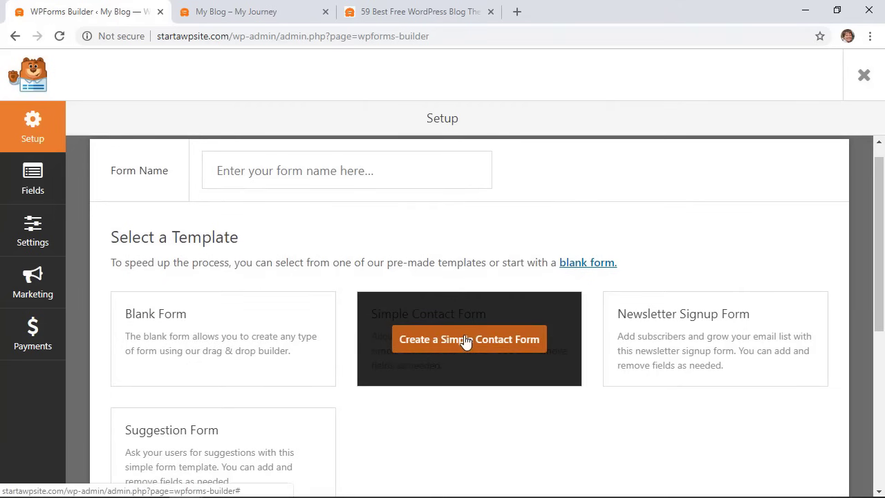
pyautogui.click(466, 340)
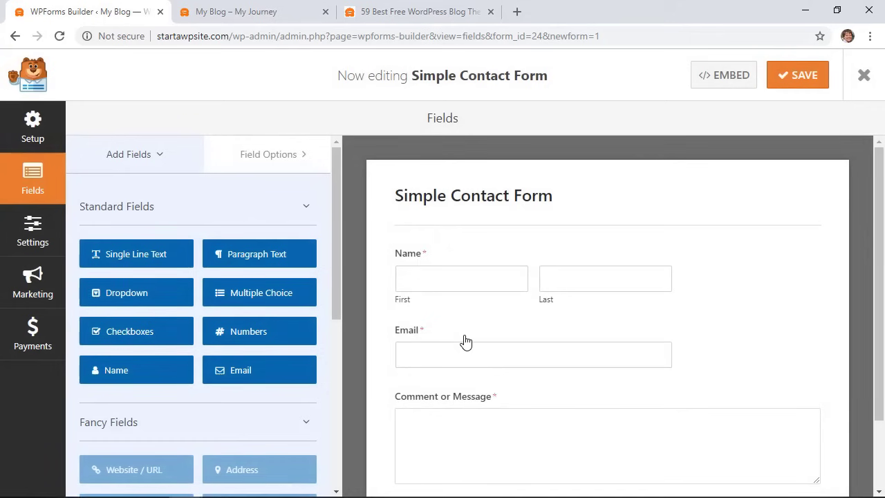
pyautogui.scroll(-1, 508, 332)
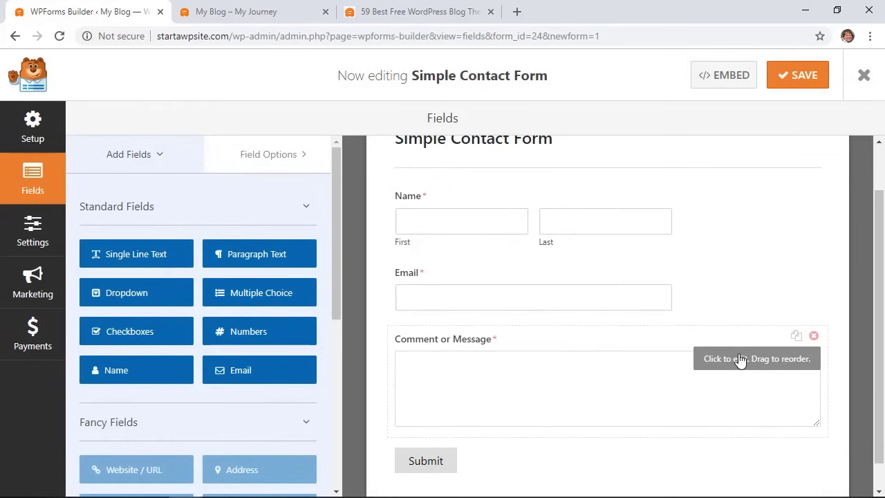
pyautogui.moveTo(739, 360); pyautogui.dragTo(716, 414)
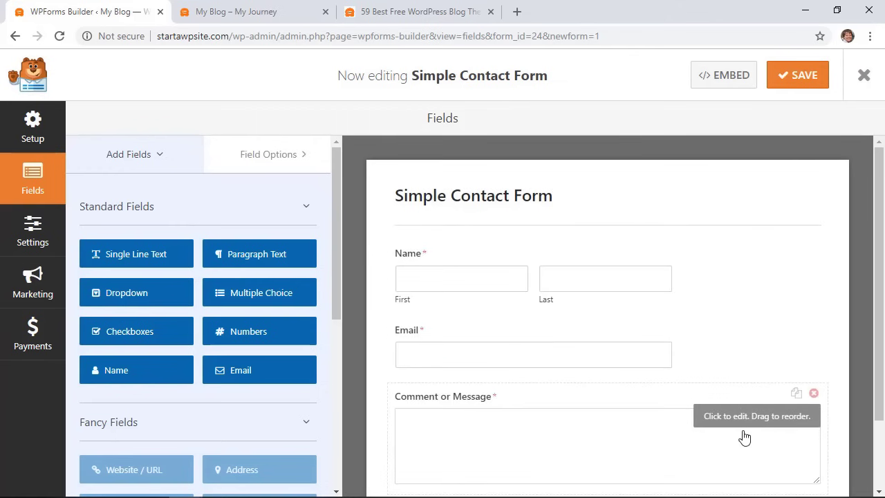
# Rename the form as "Contact Us" in its general settings
pyautogui.click(424, 202)
pyautogui.hotkey('ctrl', 'a')
pyautogui.write('Contac')
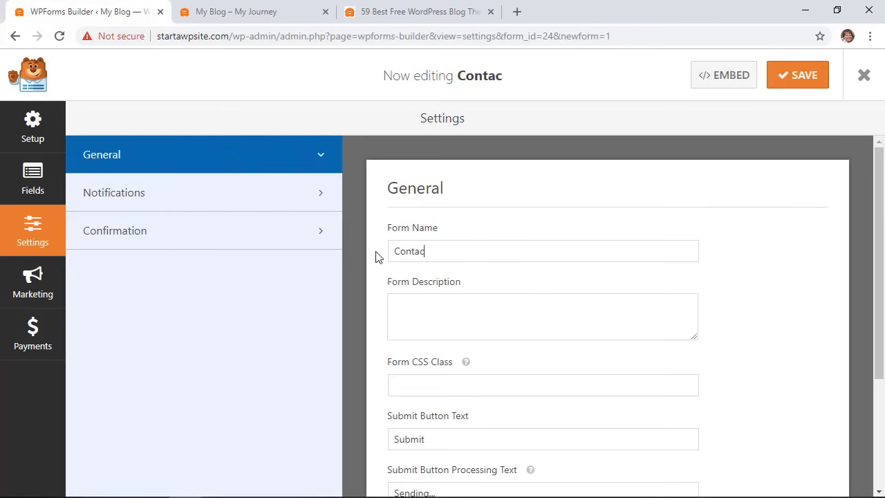
pyautogui.write('t Us')
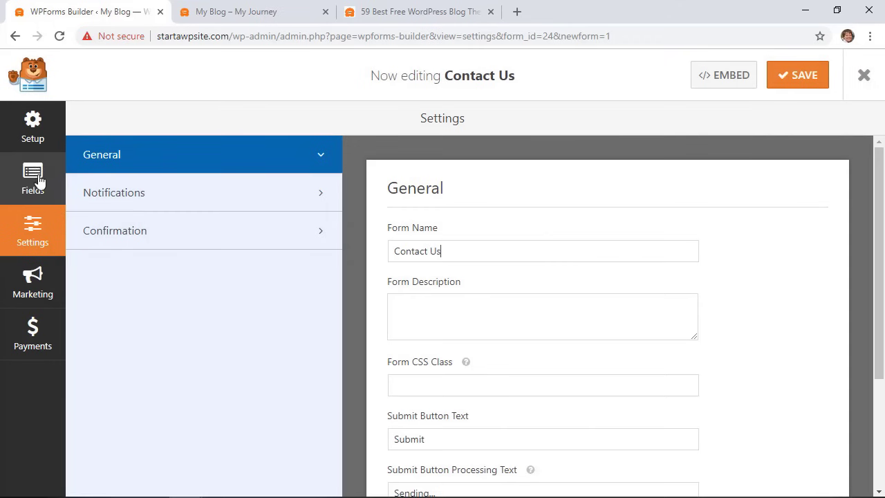
# Review the form's default notification settings, including the Send To Email Address, and its confirmation message
pyautogui.click(156, 194)
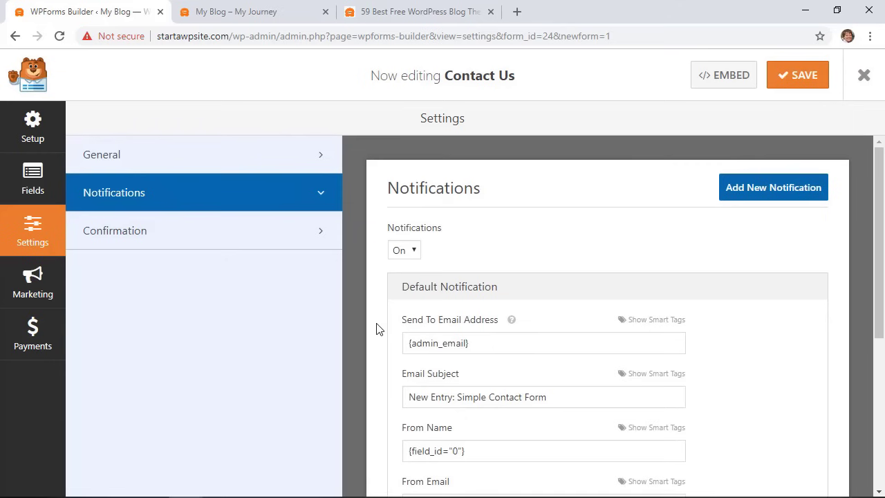
pyautogui.scroll(-1, 376, 325)
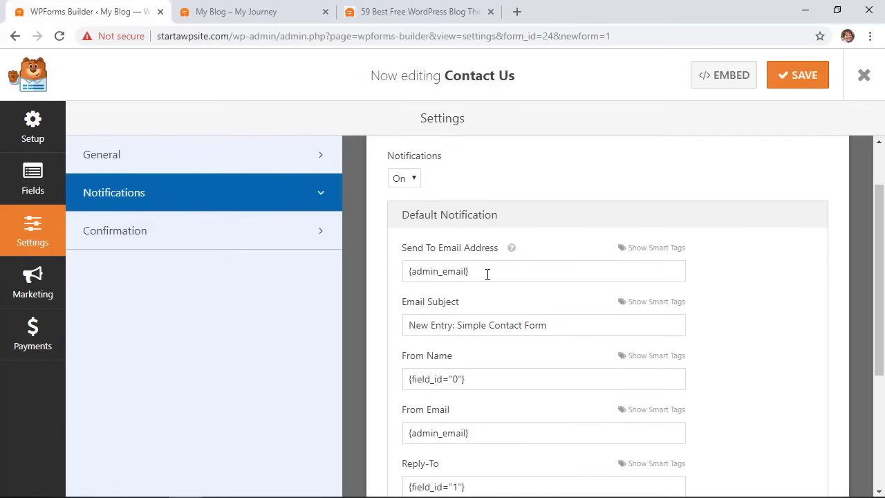
pyautogui.moveTo(485, 274); pyautogui.dragTo(398, 274)
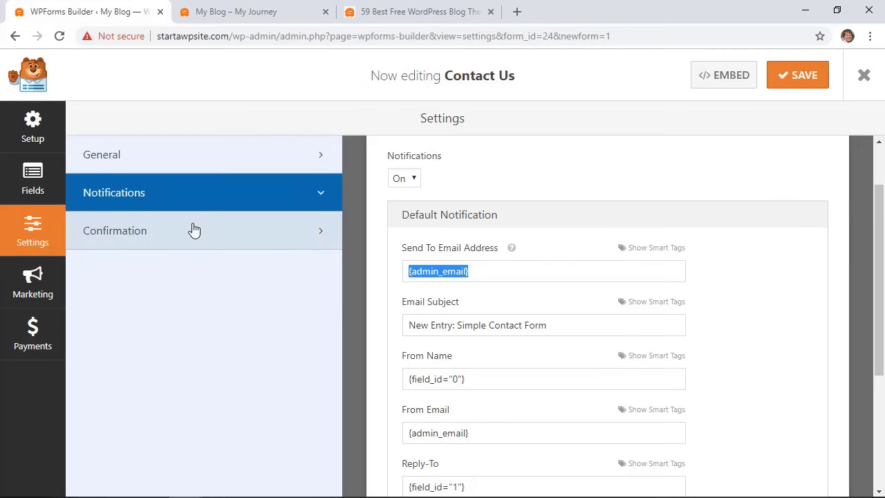
pyautogui.scroll(-3, 380, 311)
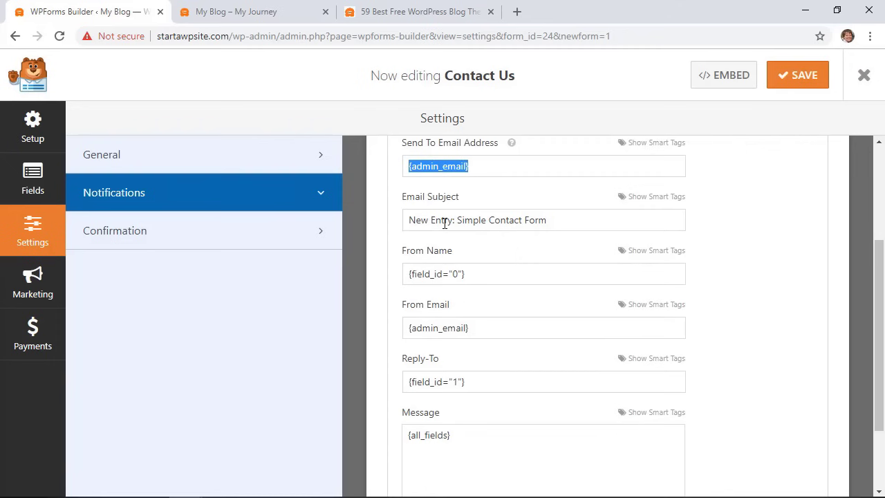
pyautogui.scroll(-2, 433, 226)
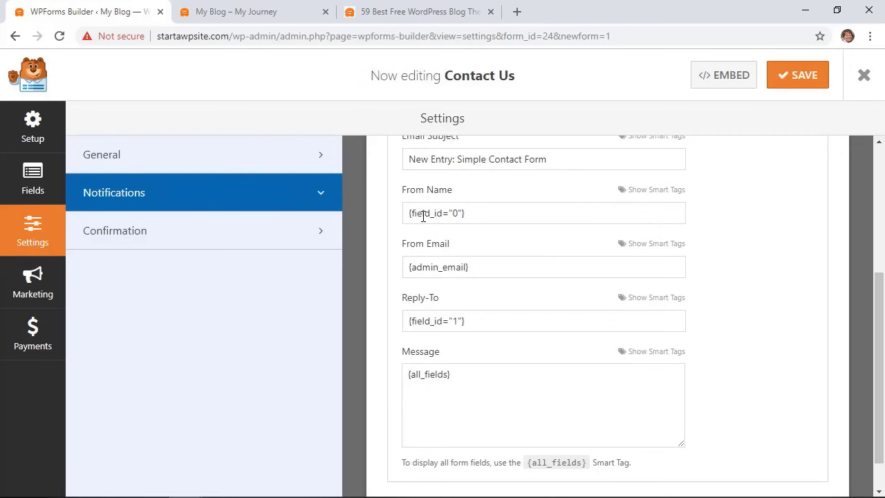
pyautogui.click(214, 239)
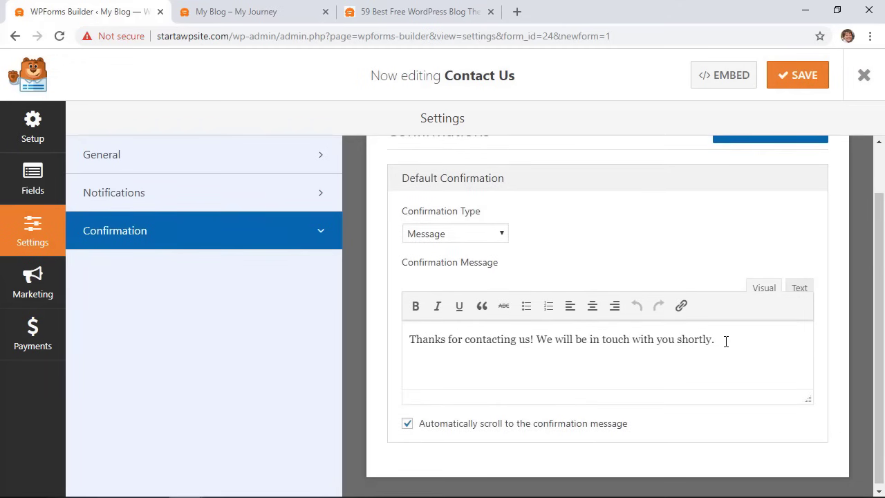
pyautogui.moveTo(726, 341); pyautogui.dragTo(399, 344)
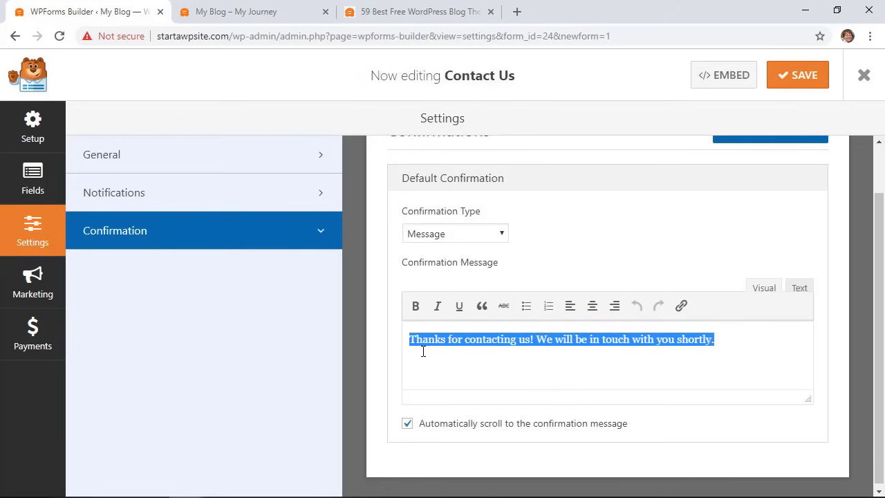
# Set the Name field's format to Simple, then save the Contact Us form and close the form builder
pyautogui.click(32, 179)
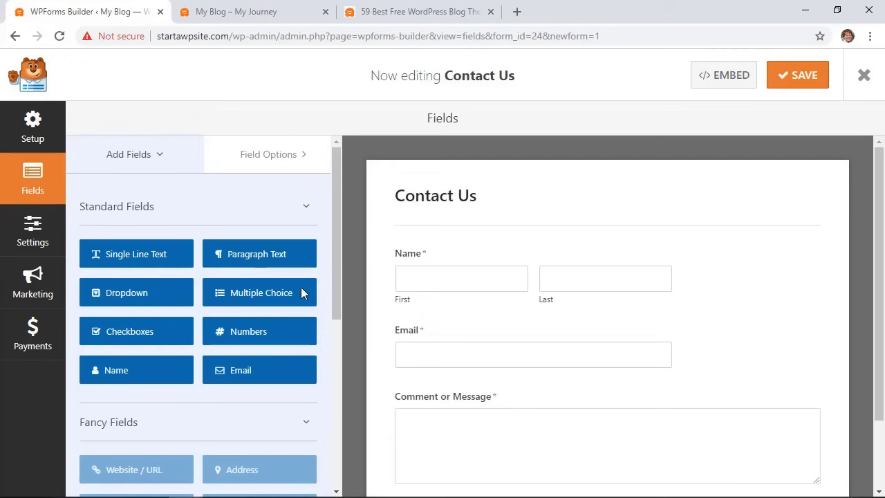
pyautogui.click(448, 265)
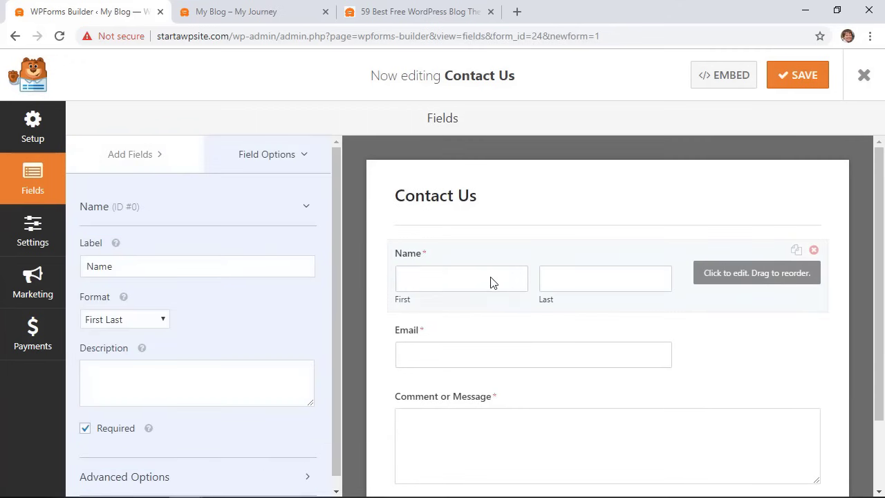
pyautogui.click(128, 322)
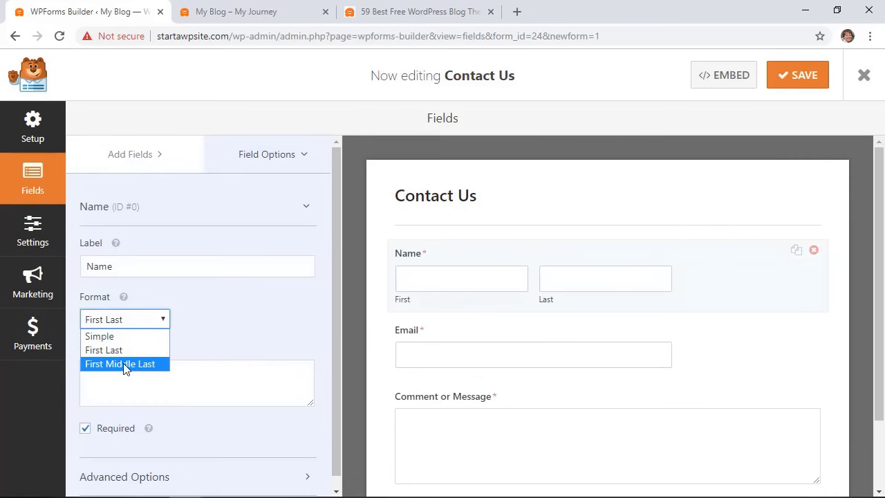
pyautogui.click(99, 337)
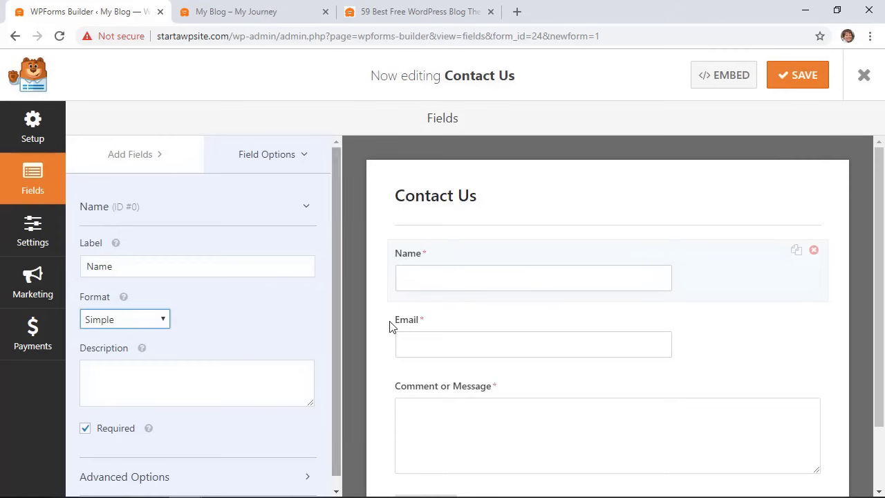
pyautogui.click(802, 75)
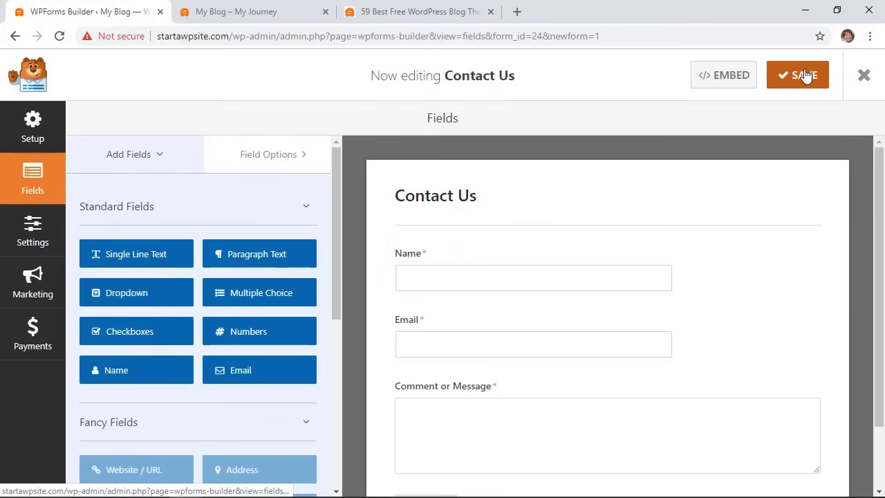
pyautogui.click(856, 82)
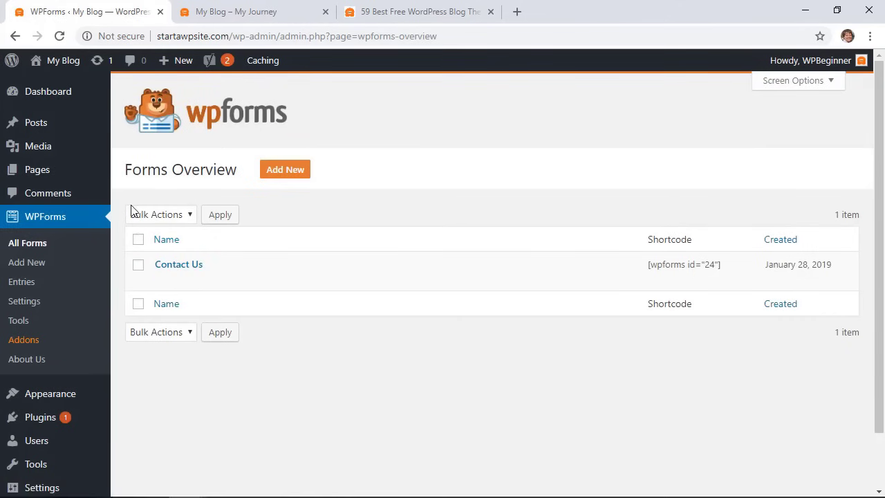
# Open the Contact page for editing and insert a WPForms block that displays the Contact Us form
pyautogui.moveTo(39, 170)
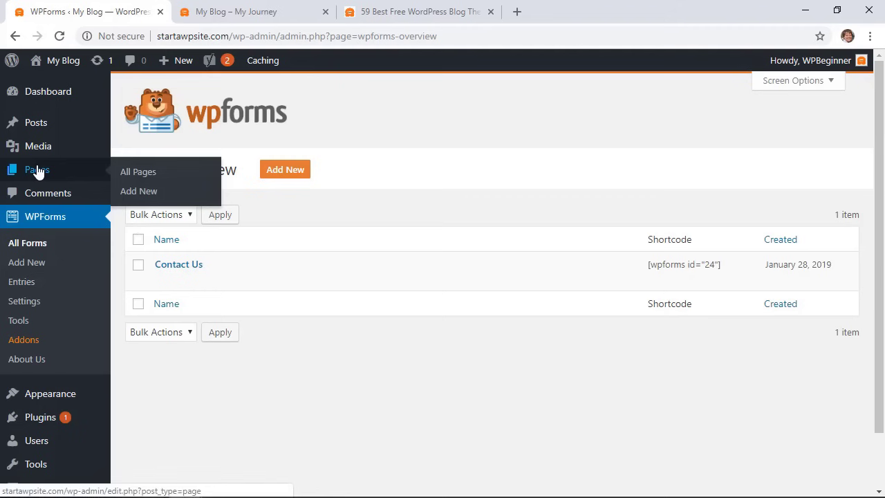
pyautogui.click(142, 177)
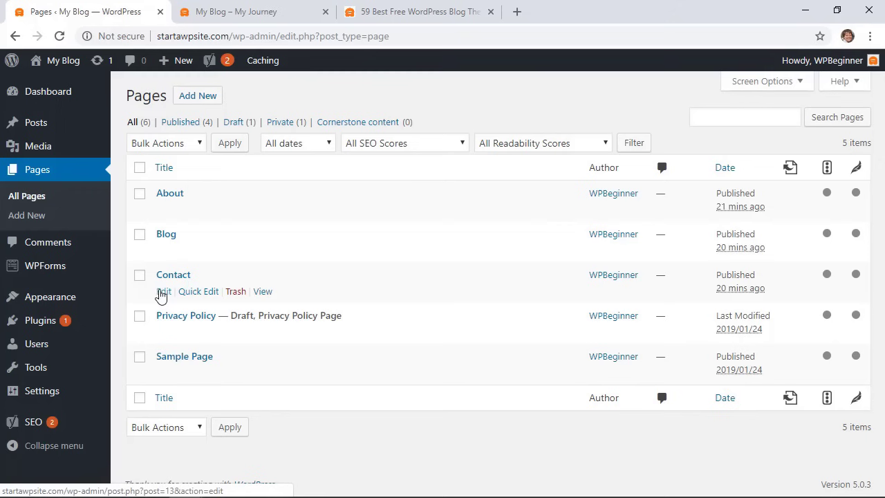
pyautogui.click(163, 292)
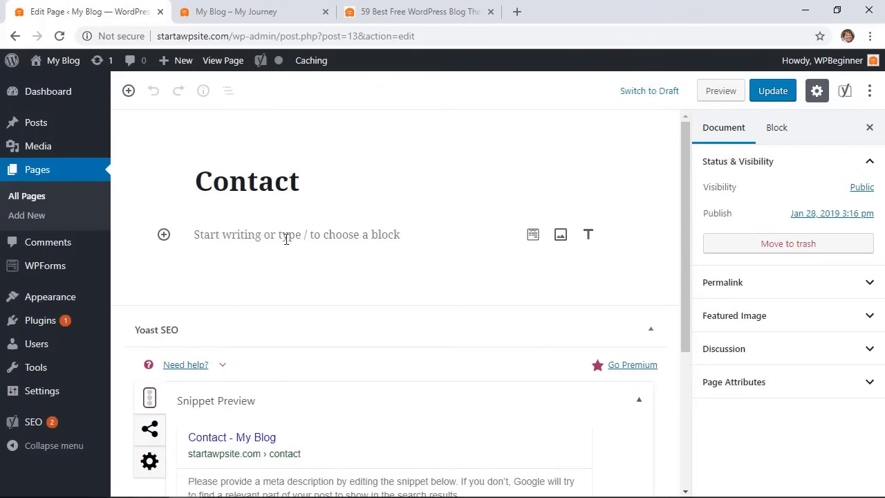
pyautogui.click(163, 235)
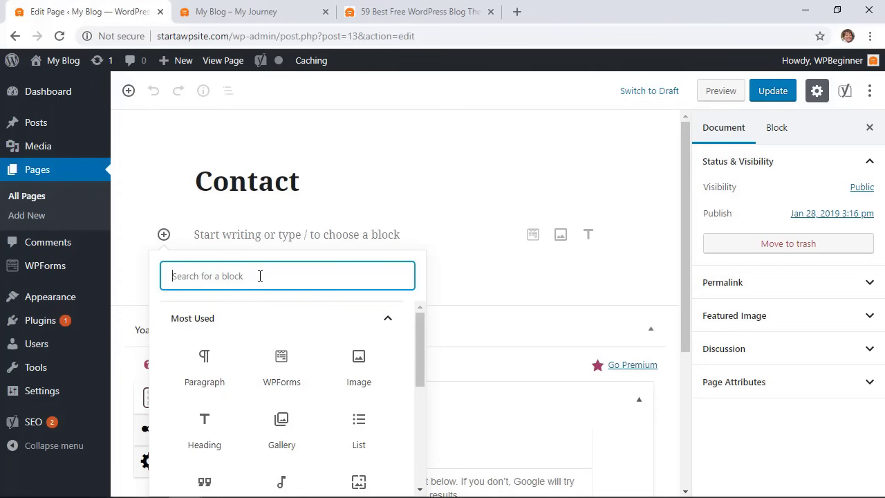
pyautogui.write('wpfo')
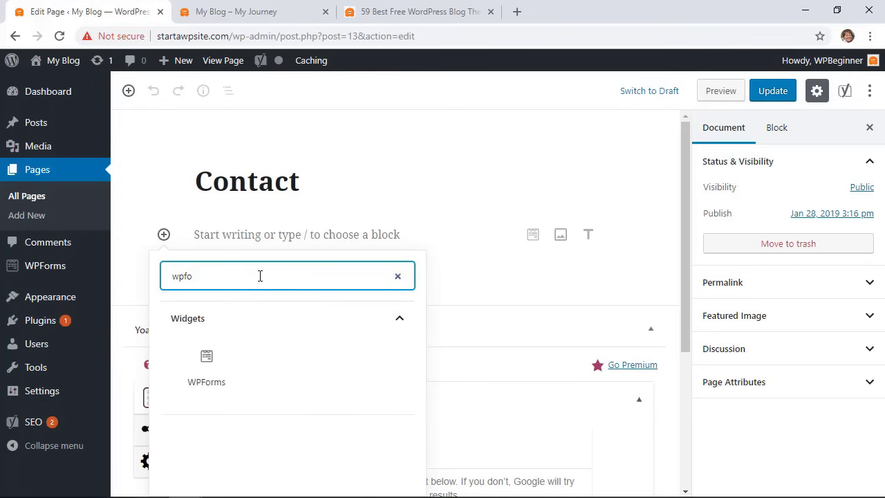
pyautogui.click(210, 374)
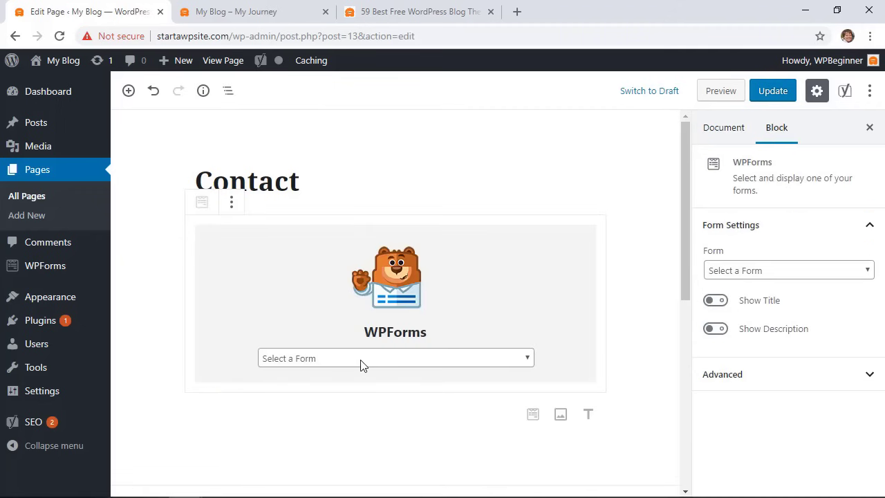
pyautogui.click(360, 365)
pyautogui.click(300, 392)
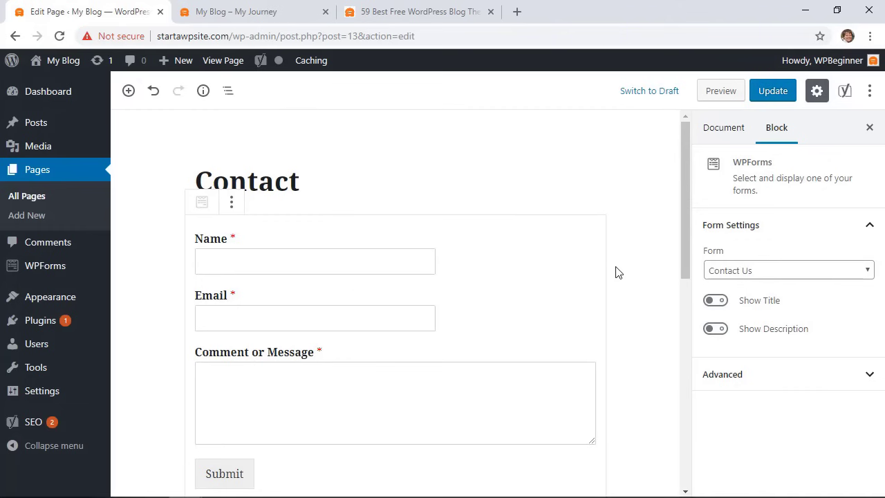
# Check the embedded Contact Us form on the Contact page and update the page
pyautogui.scroll(-3, 617, 271)
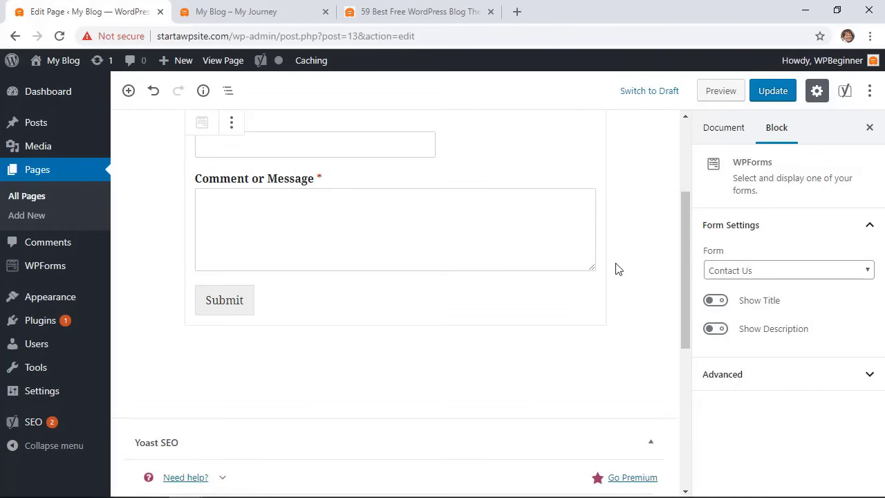
pyautogui.scroll(3, 617, 270)
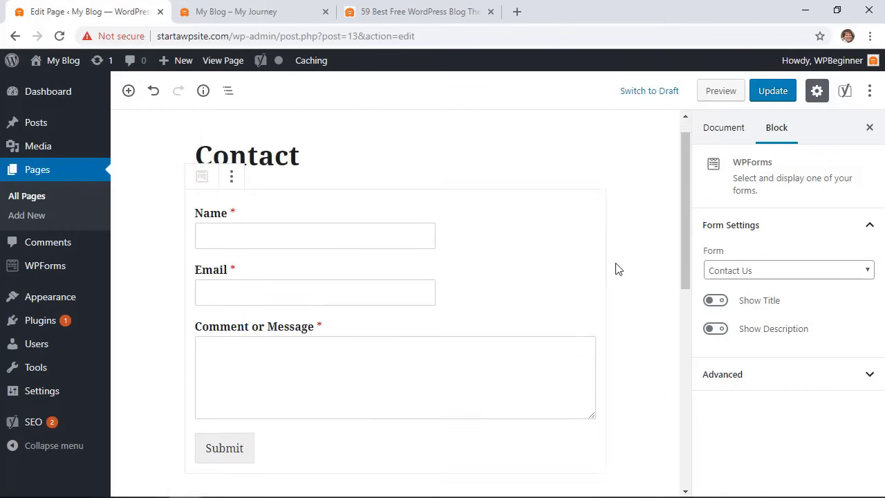
pyautogui.click(772, 89)
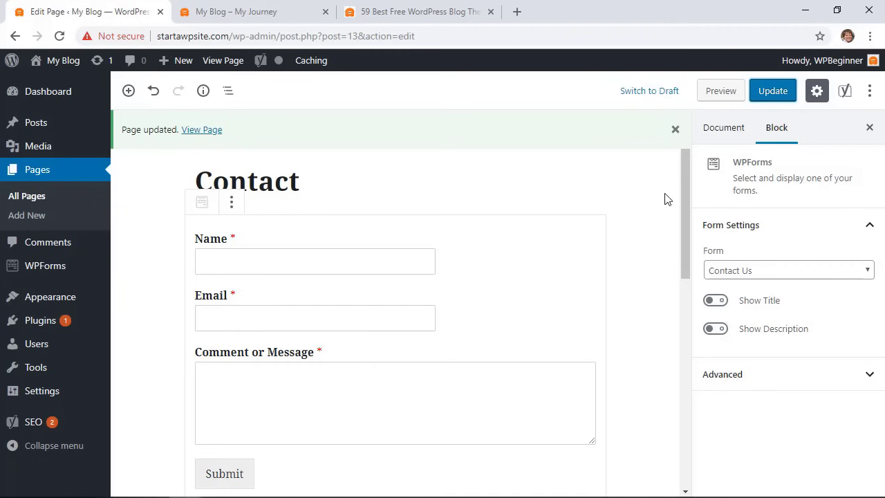
# List the installed plugins that have an update available and update the OptinMonster API plugin
pyautogui.moveTo(45, 320)
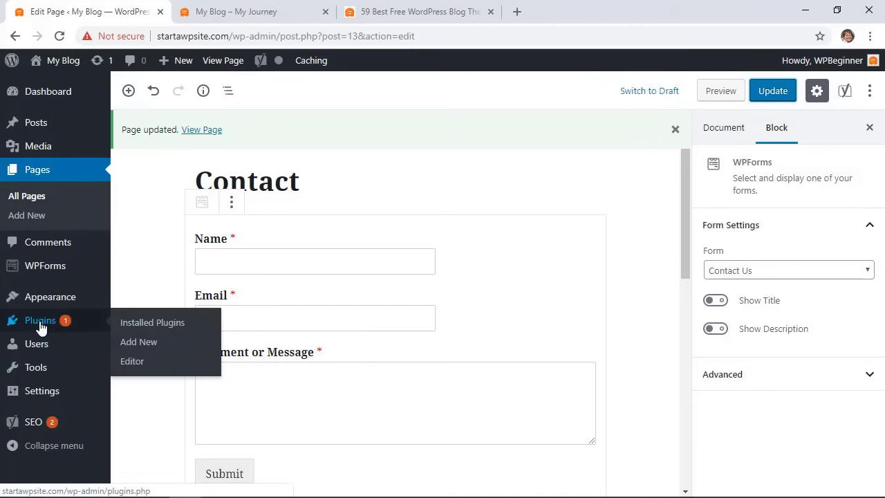
pyautogui.click(63, 324)
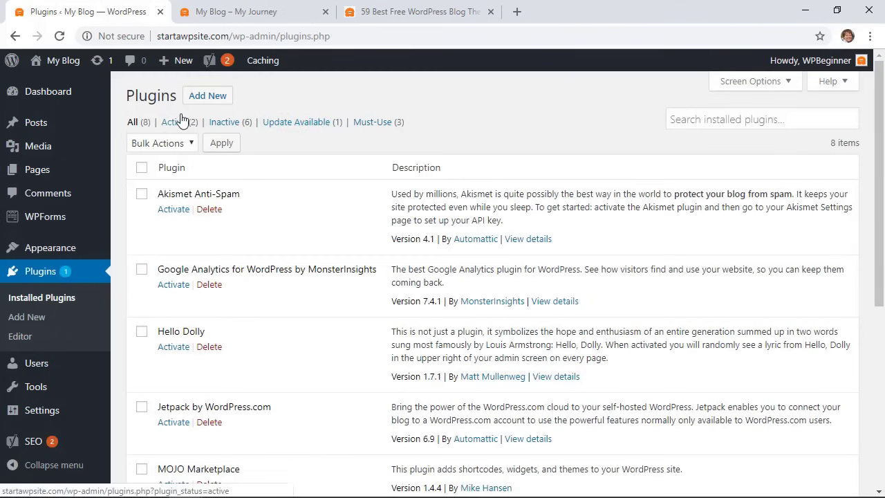
pyautogui.click(288, 123)
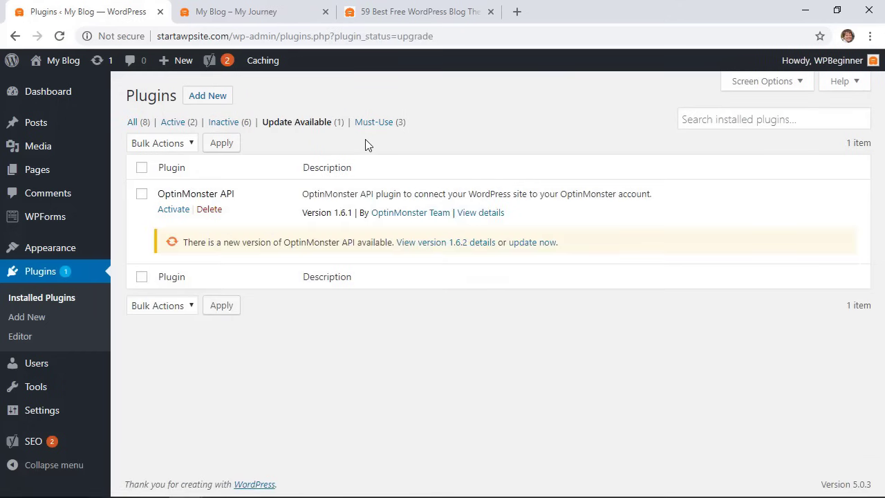
pyautogui.click(524, 243)
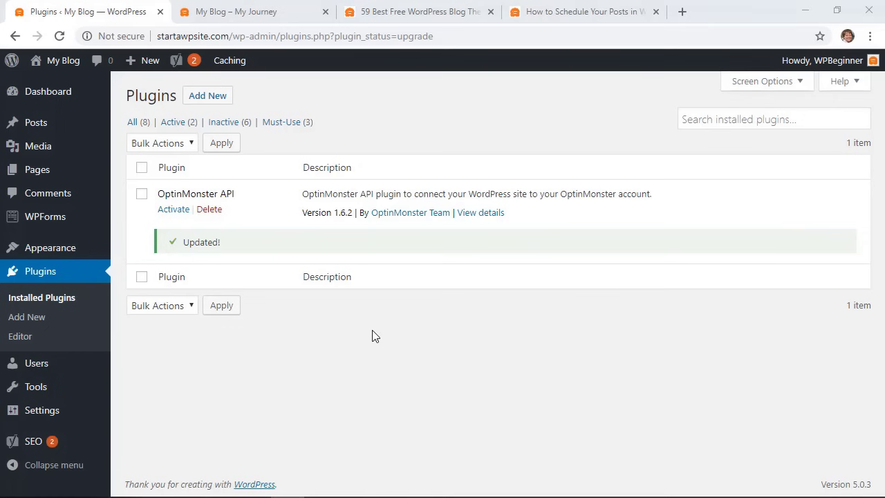
# Examine the live site's home page, including the header image, the Hello World! post and the sidebar
pyautogui.click(235, 11)
pyautogui.click(66, 91)
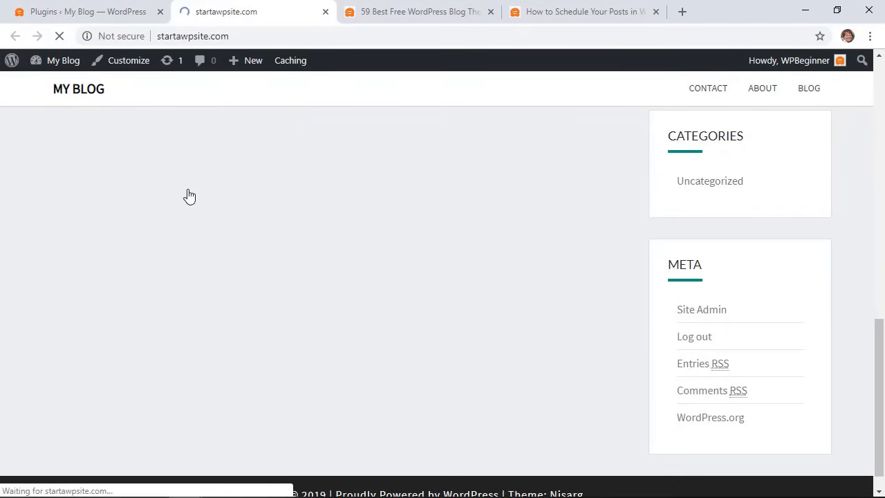
pyautogui.scroll(-3, 635, 362)
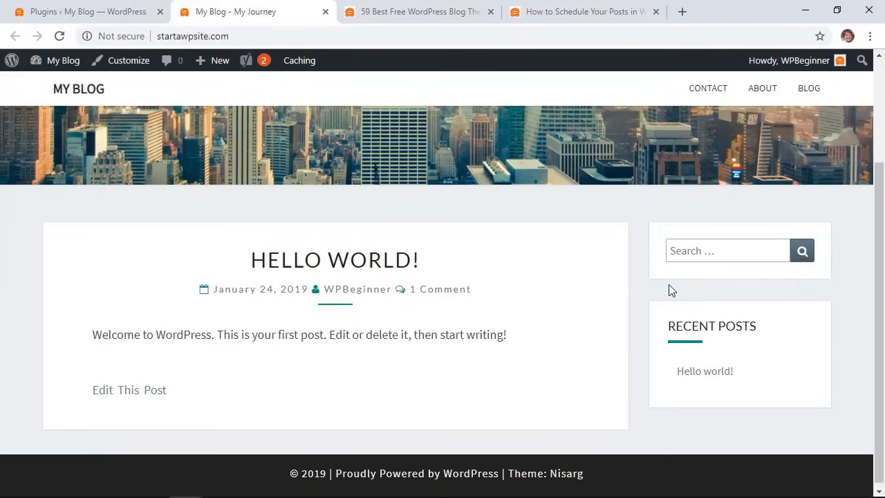
pyautogui.scroll(2, 647, 268)
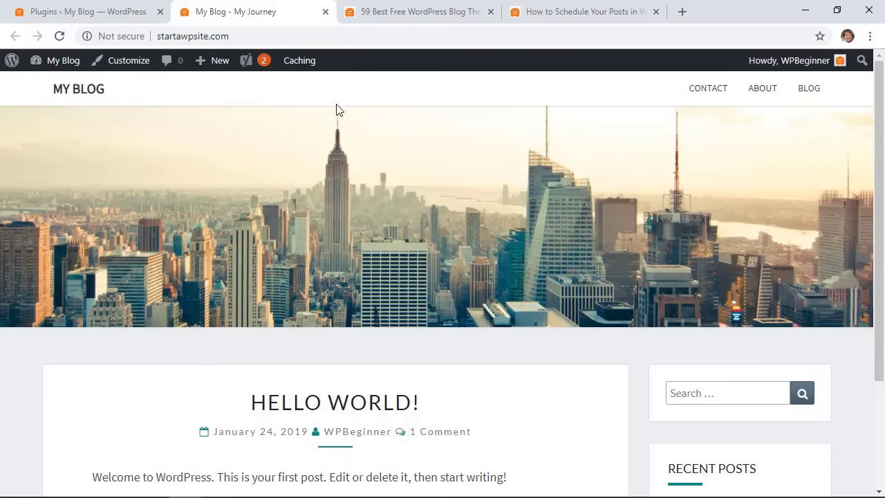
# Add a new post in the WordPress admin and title it "How to Schedule Your Posts in WordPress"
pyautogui.click(73, 11)
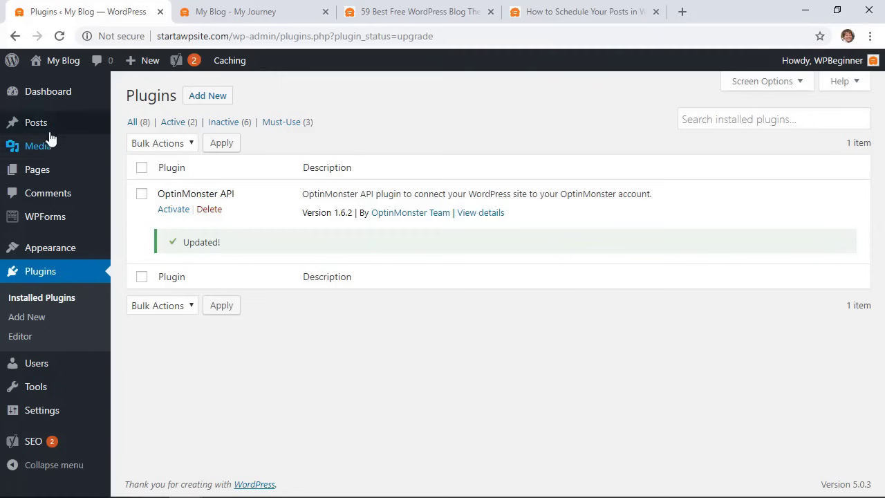
pyautogui.moveTo(71, 129)
pyautogui.click(134, 128)
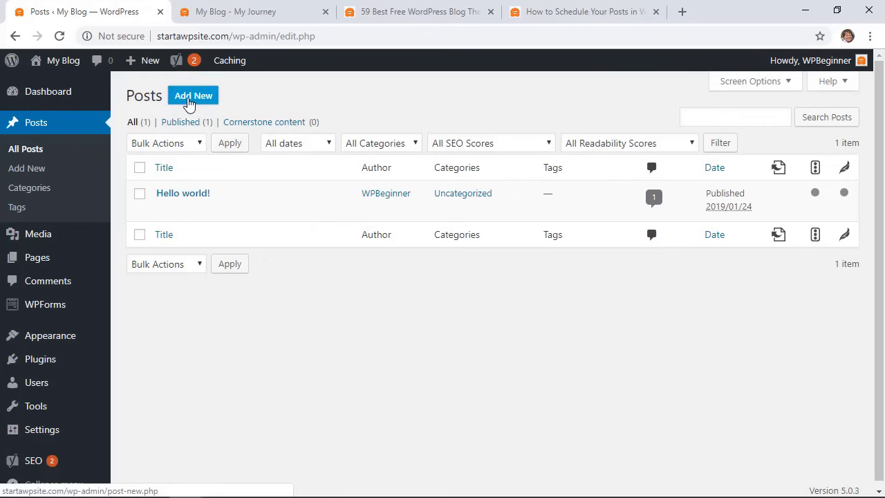
pyautogui.click(188, 101)
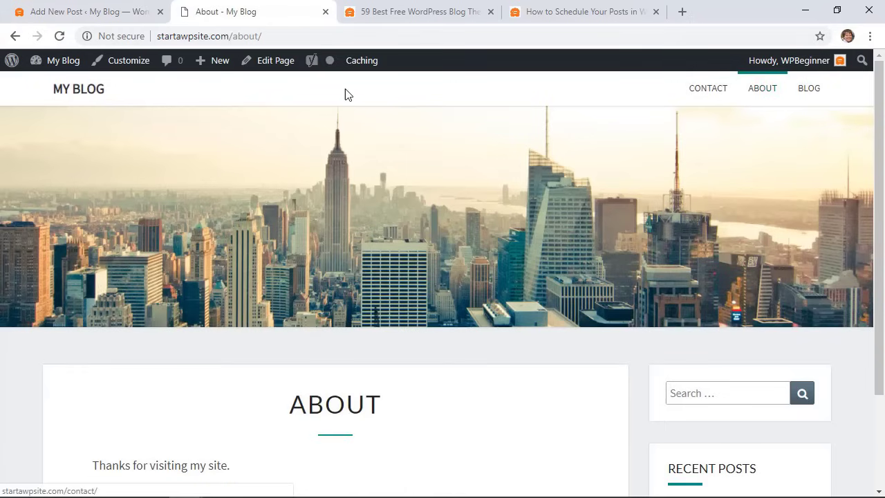
pyautogui.click(74, 11)
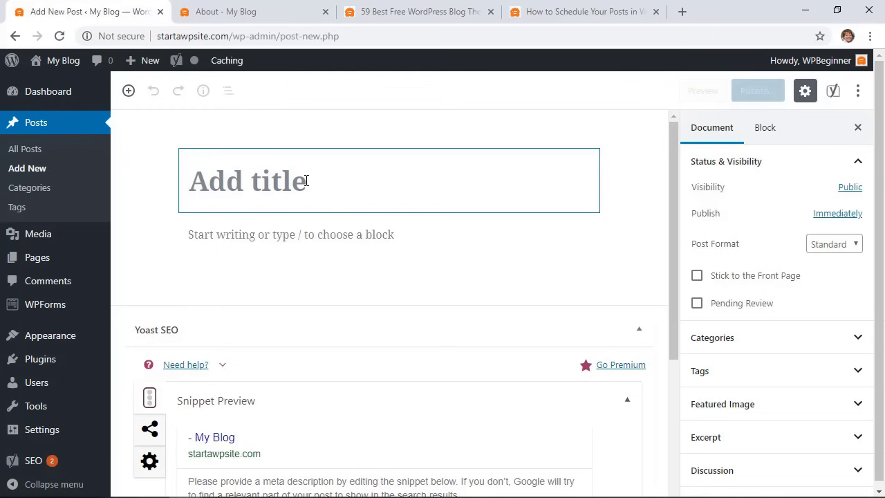
pyautogui.write('How t')
pyautogui.press('BackSpace')
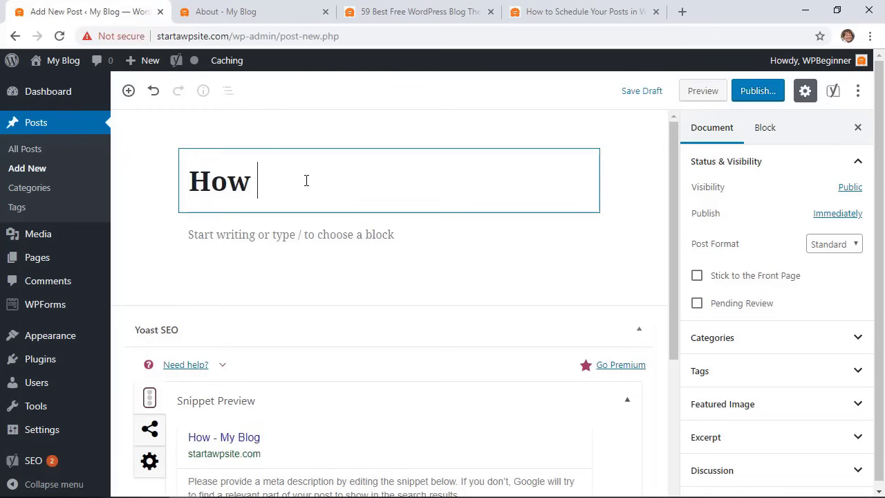
pyautogui.write('to Schedule Your Posts in WordPress')
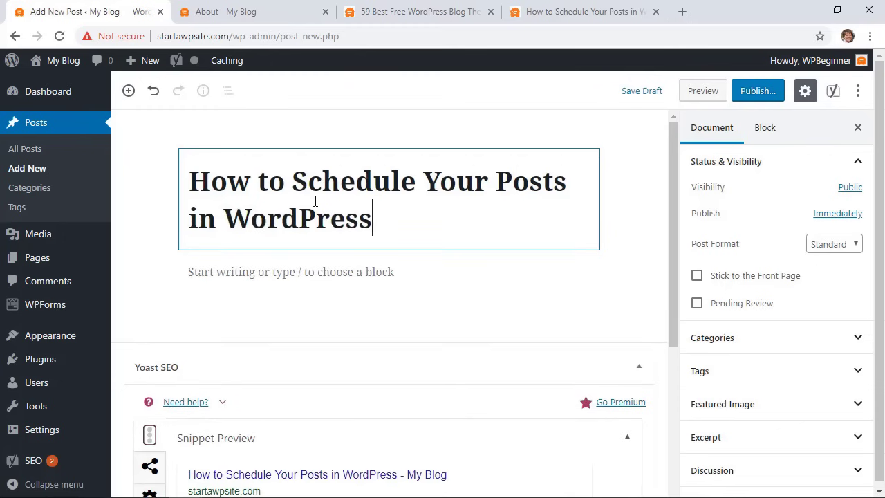
# Browse the available block types and paste the copied article about scheduling WordPress posts into the post body
pyautogui.click(348, 272)
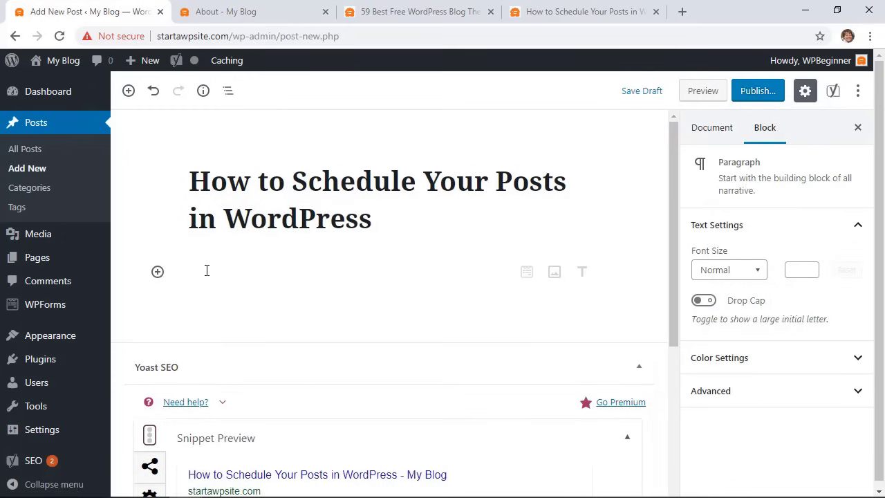
pyautogui.click(157, 272)
pyautogui.scroll(-2, 248, 275)
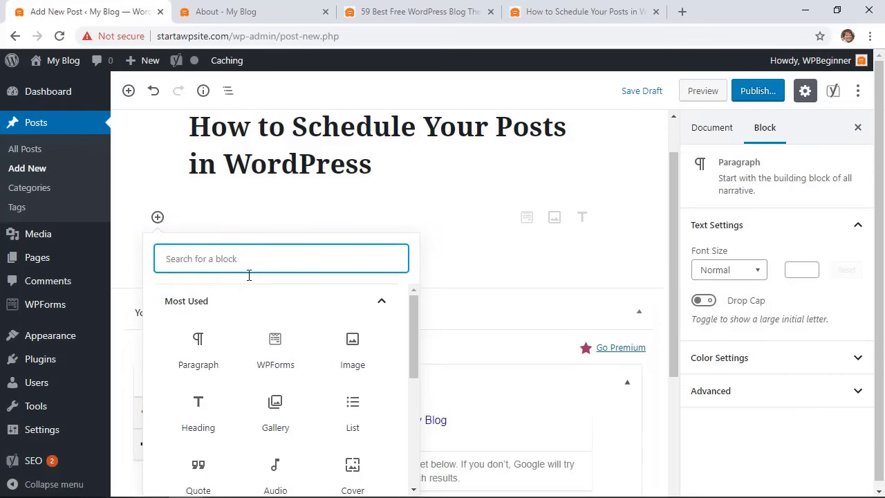
pyautogui.scroll(-1, 249, 275)
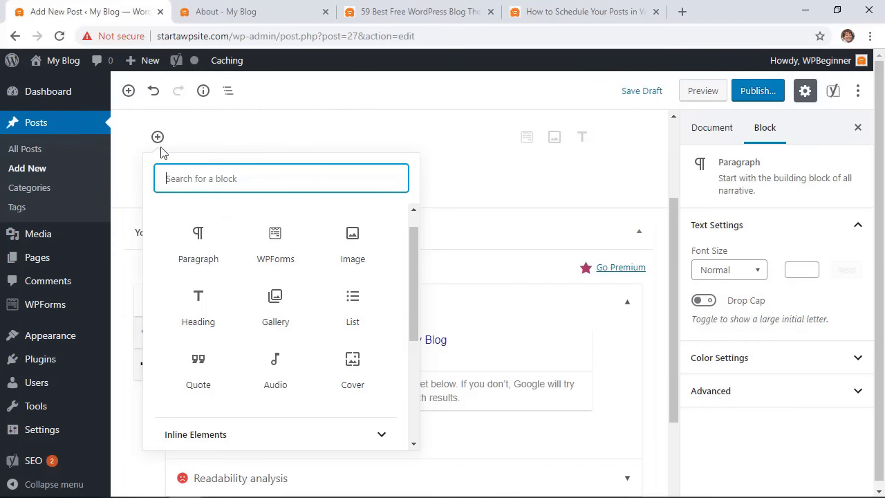
pyautogui.click(308, 138)
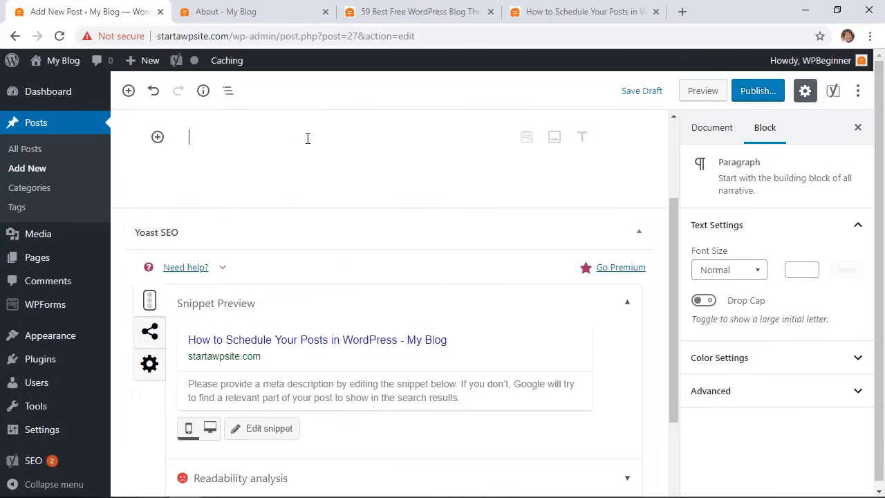
pyautogui.hotkey('ctrl', 'v')
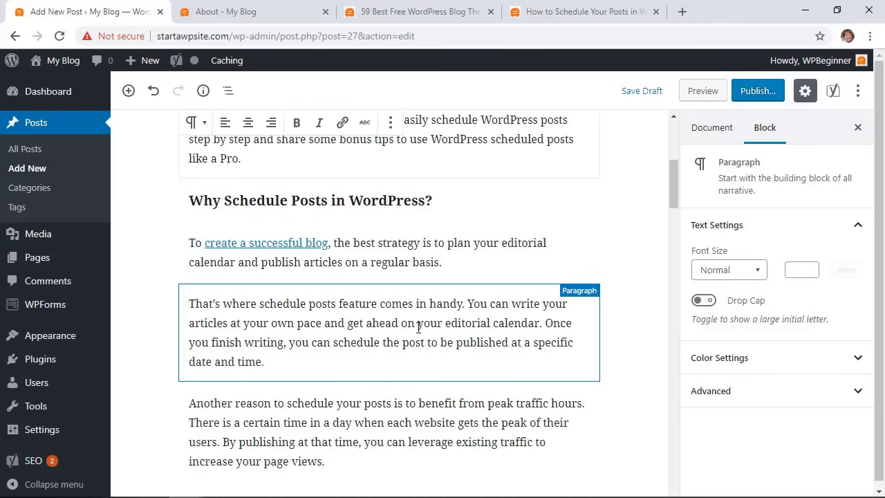
# Insert an image block above the "Why Schedule Posts in WordPress?" heading and upload schedulepostsinwp.png from the How to Start a Blog That Makes Money folder
pyautogui.press('Return')
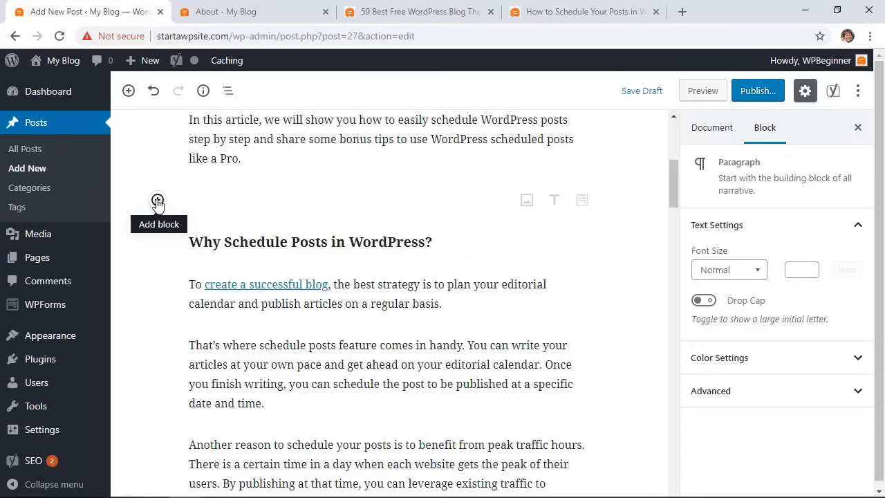
pyautogui.click(157, 201)
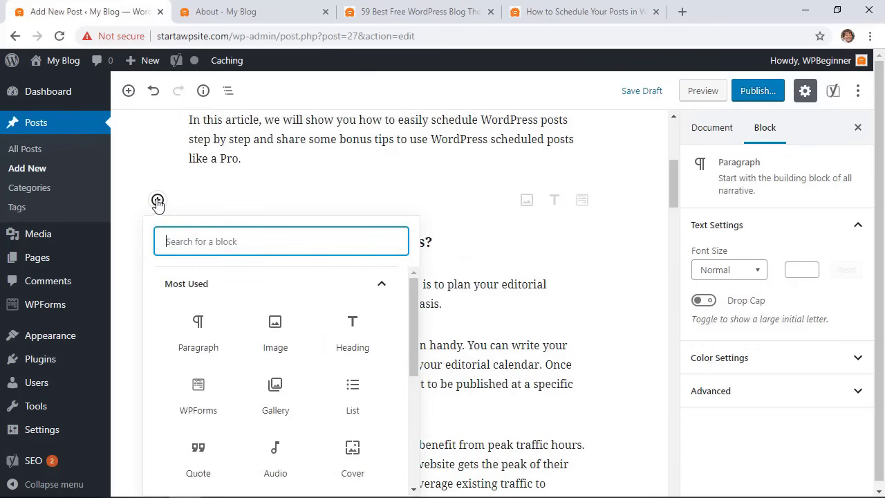
pyautogui.click(275, 331)
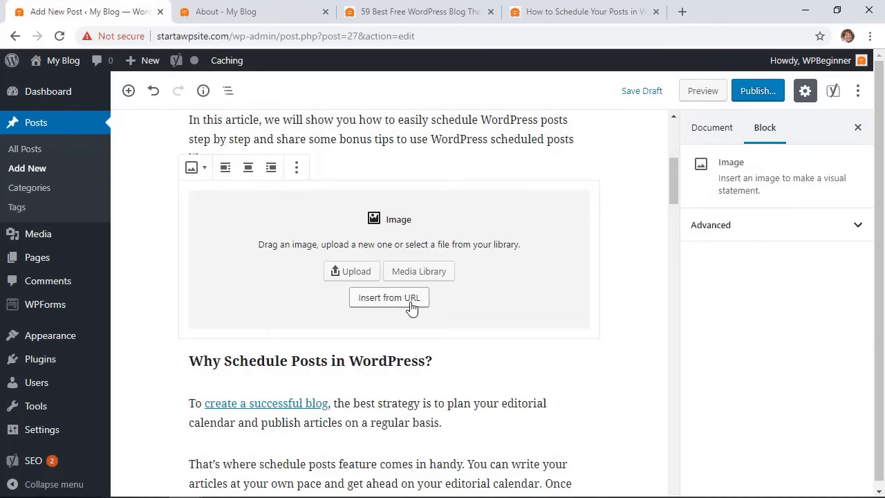
pyautogui.click(364, 274)
pyautogui.click(76, 202)
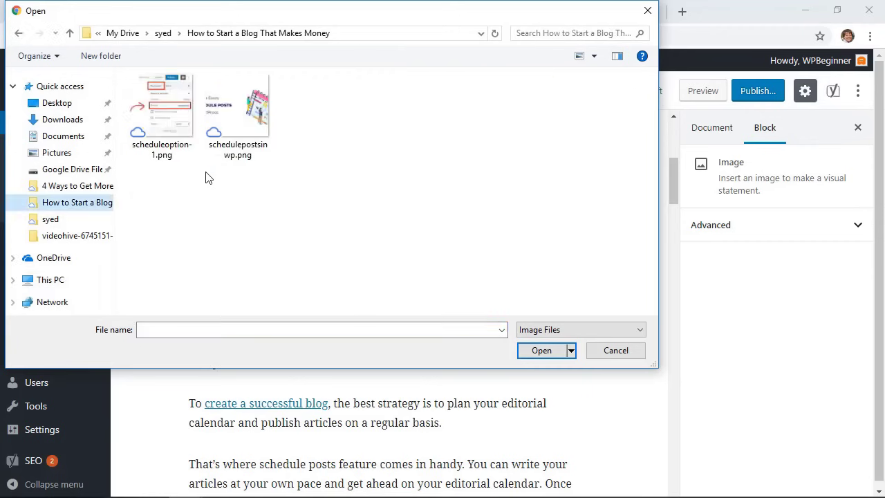
pyautogui.click(241, 121)
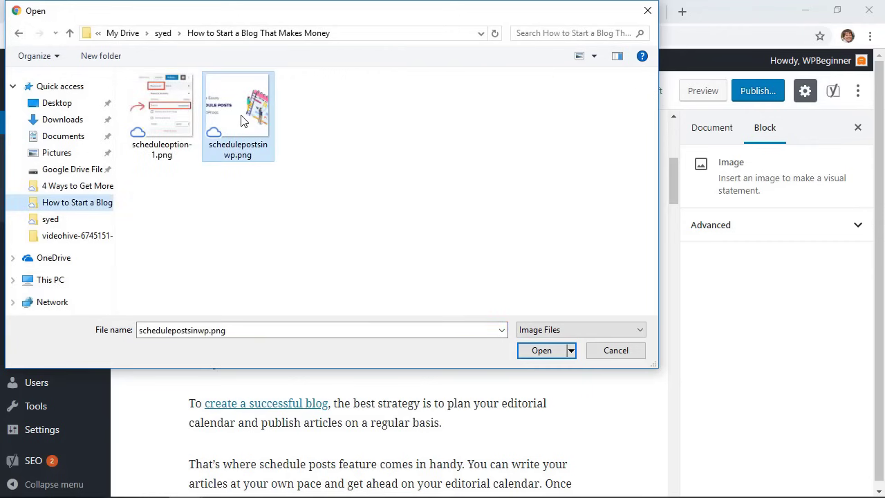
pyautogui.click(541, 350)
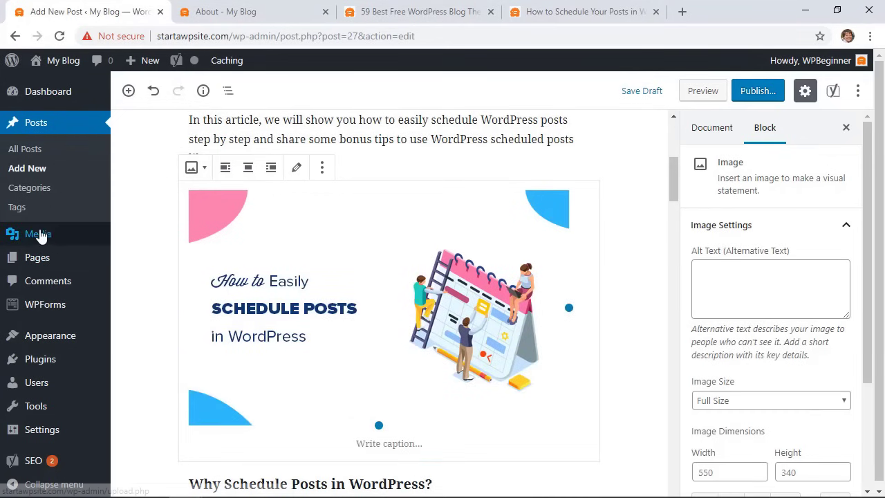
# Try the left and right alignments on the schedule posts image and set it to center alignment
pyautogui.scroll(-1, 369, 311)
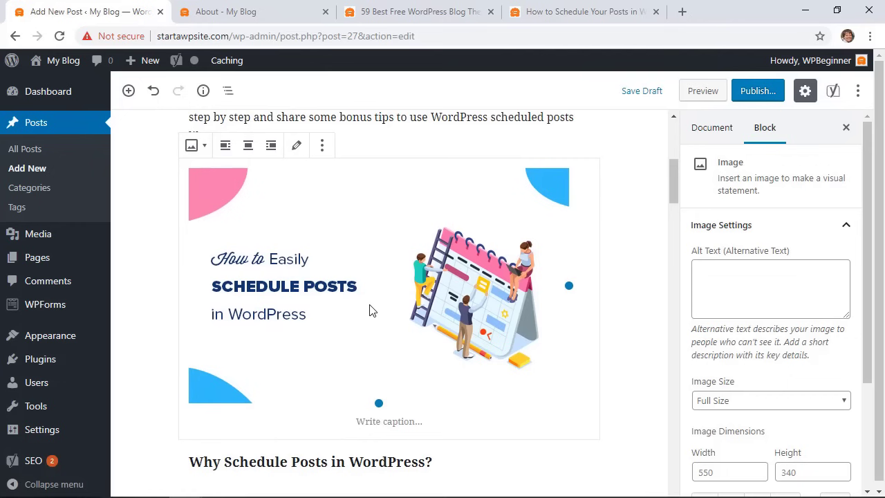
pyautogui.click(225, 145)
pyautogui.click(255, 148)
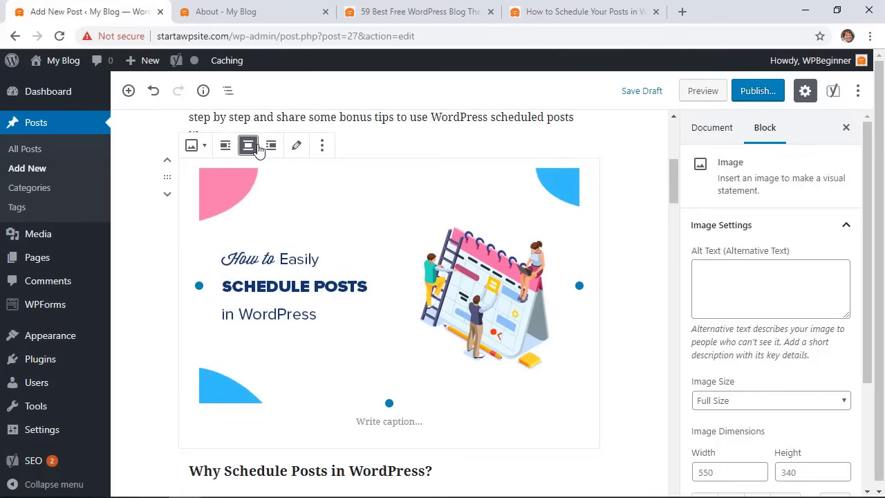
pyautogui.click(270, 147)
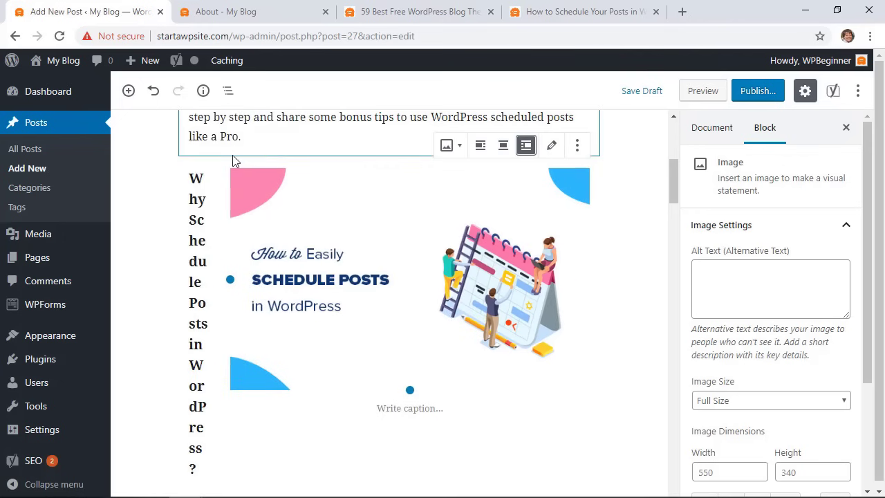
pyautogui.click(502, 147)
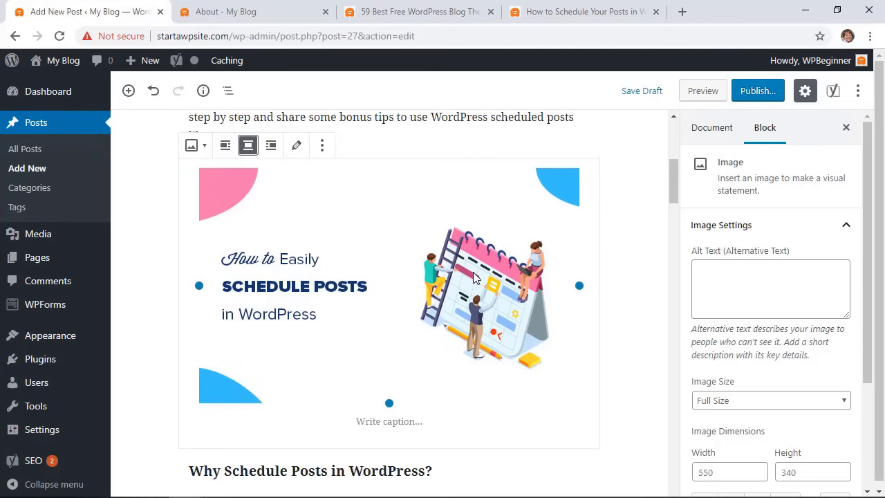
# Set the image's alt text to "how to schedule posts feature image" and review its size and link settings
pyautogui.click(734, 280)
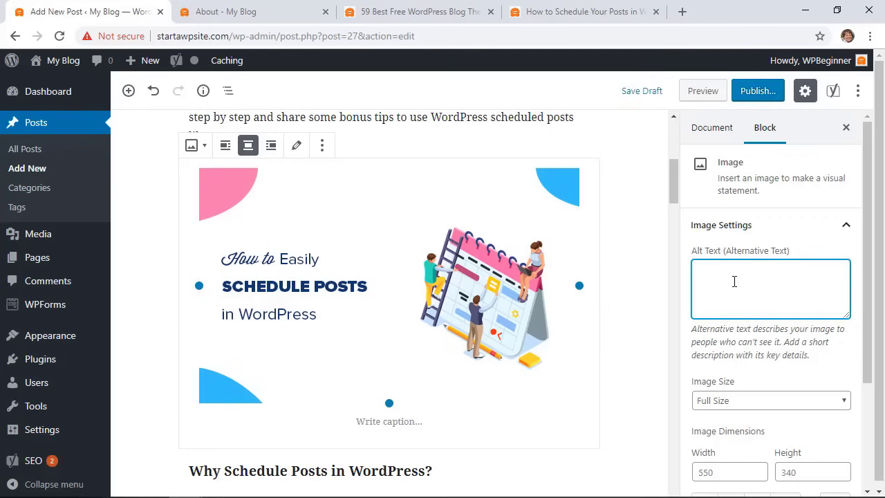
pyautogui.write('how to schedule posts feature image')
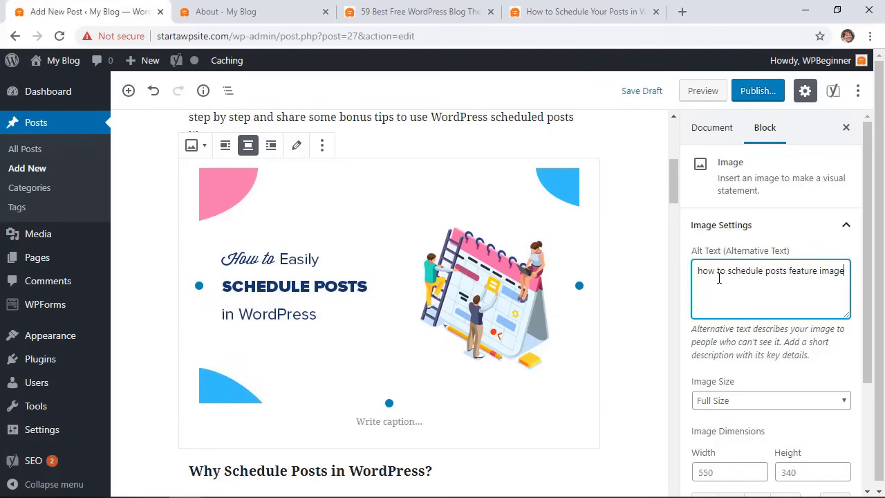
pyautogui.scroll(-3, 719, 277)
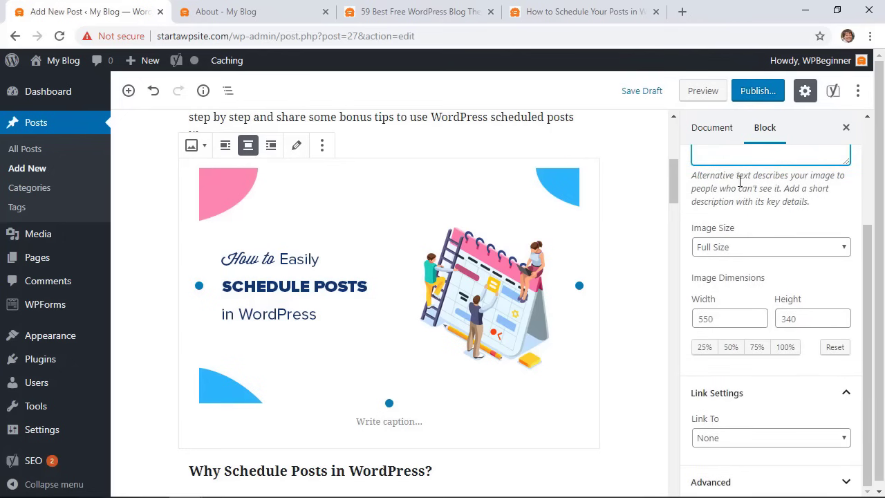
pyautogui.scroll(2, 738, 181)
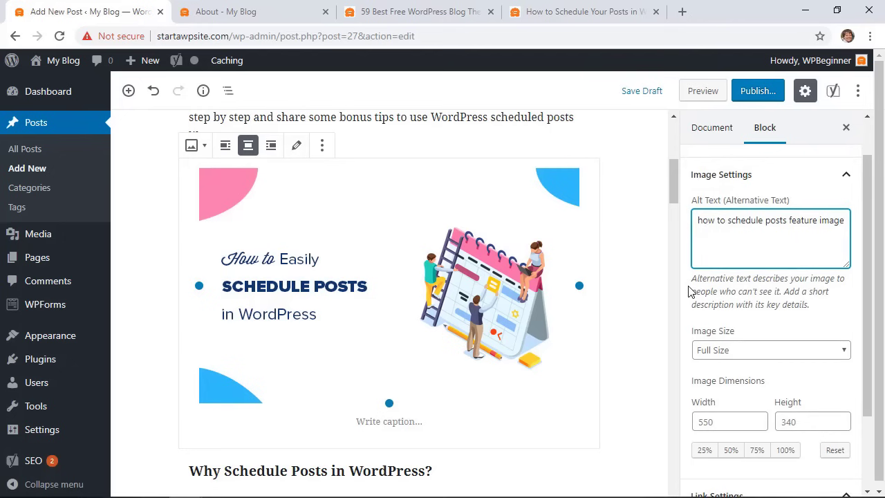
# Link "that time, you can leverage existing traffic to increase y" in the peak traffic paragraph to wpbeginner.com/beginners-guide/schedule-your-posts-in-wordpress/
pyautogui.scroll(-2, 688, 290)
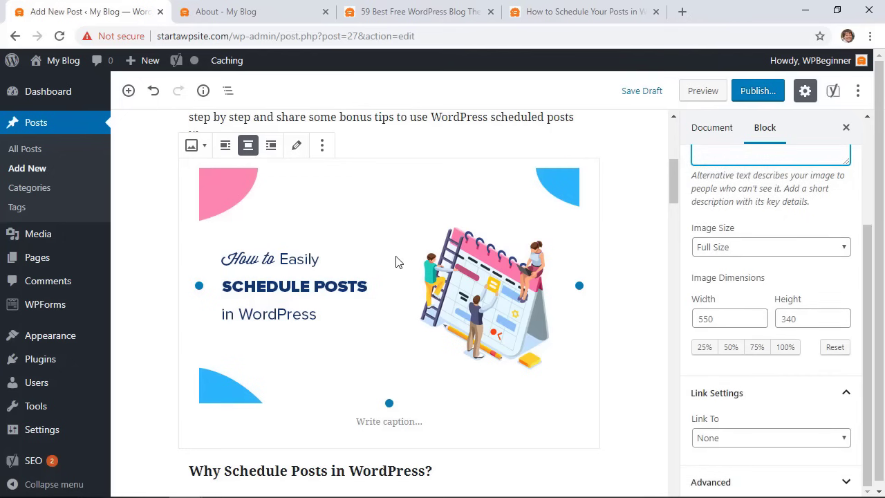
pyautogui.scroll(-4, 394, 259)
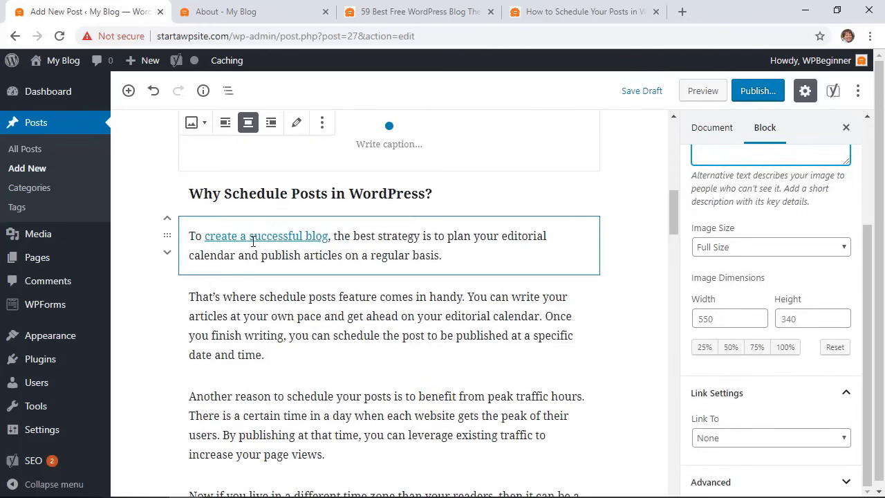
pyautogui.scroll(-1, 369, 349)
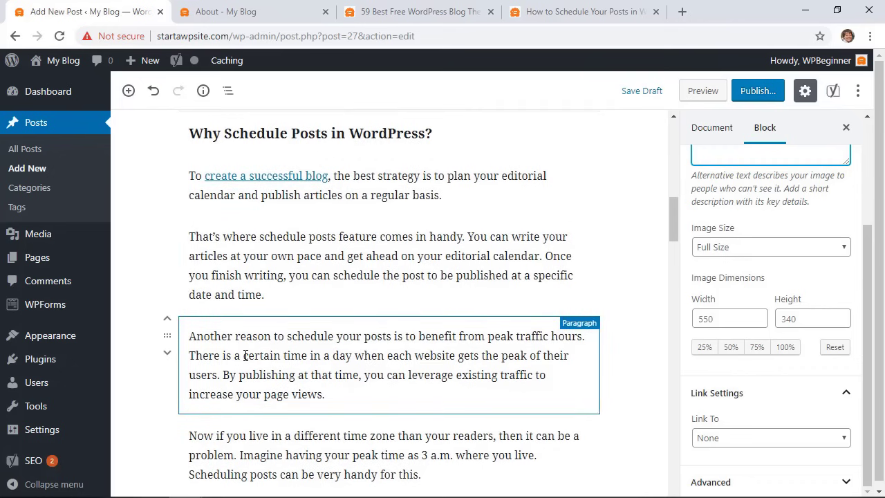
pyautogui.moveTo(244, 355); pyautogui.dragTo(308, 344)
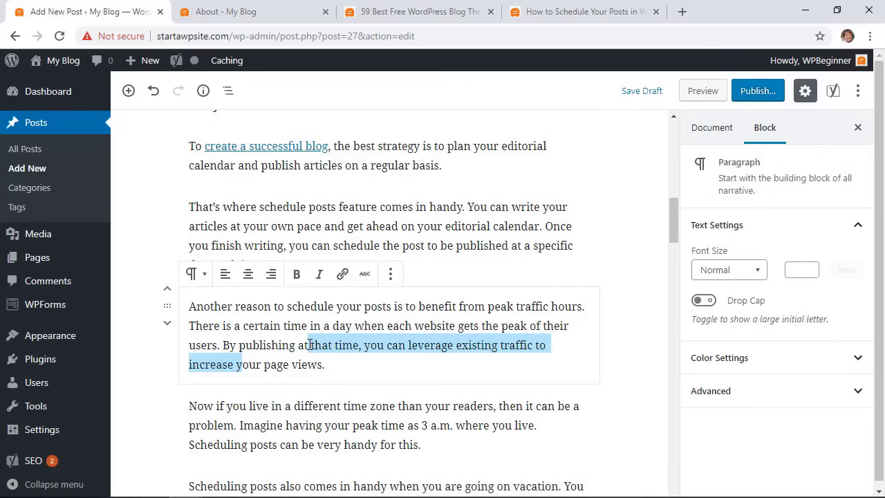
pyautogui.click(342, 274)
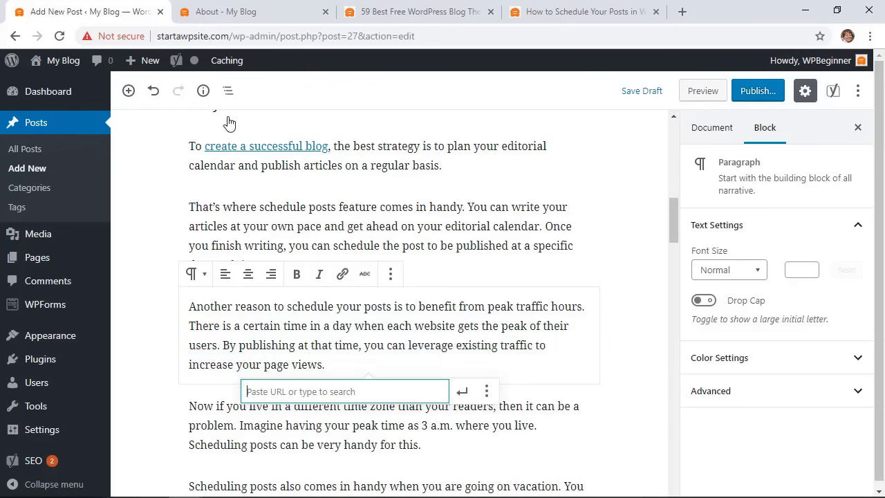
pyautogui.rightClick(359, 393)
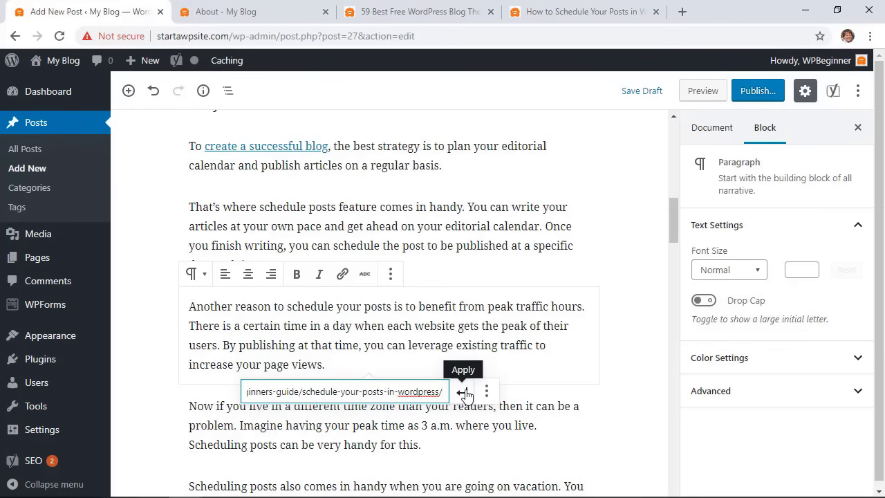
pyautogui.click(463, 393)
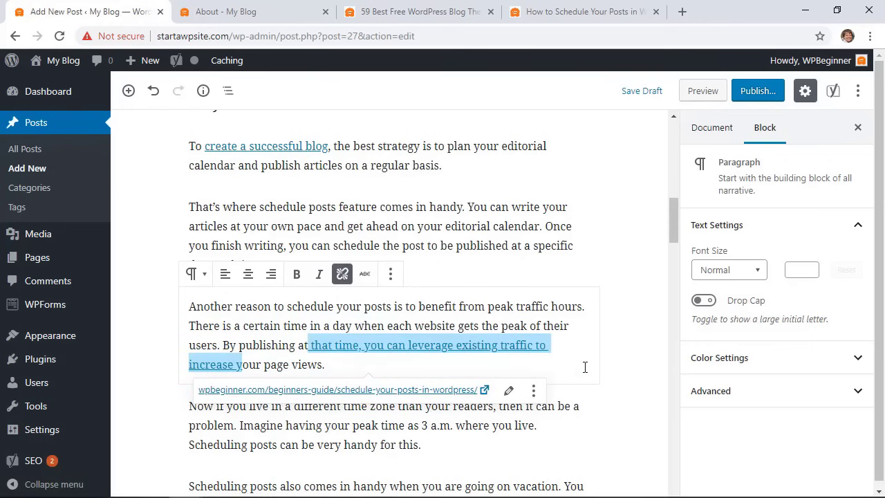
pyautogui.click(621, 390)
# Add a Video block between the time zone paragraph and the paragraph about scheduling posts while on vacation
pyautogui.scroll(-3, 620, 391)
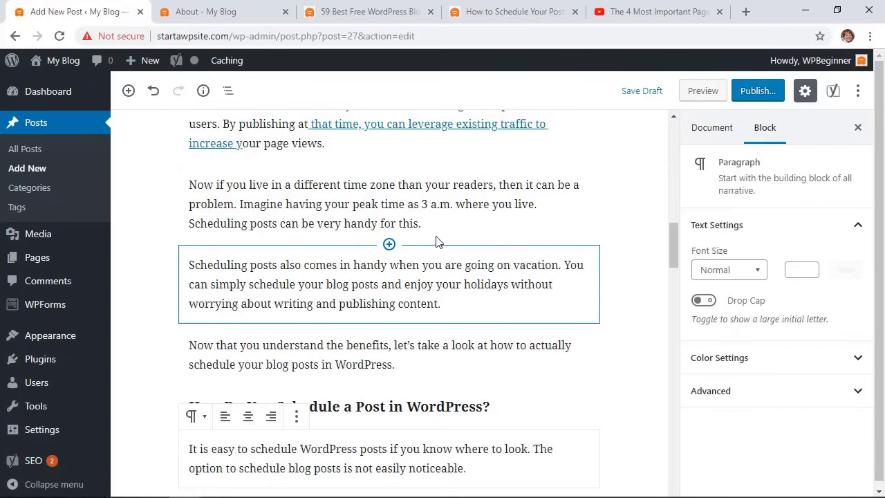
pyautogui.click(441, 226)
pyautogui.press('Return')
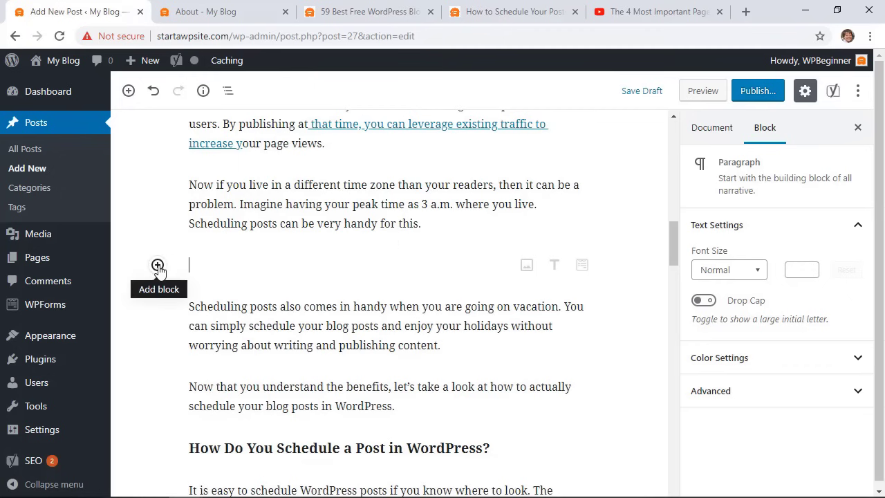
pyautogui.click(157, 267)
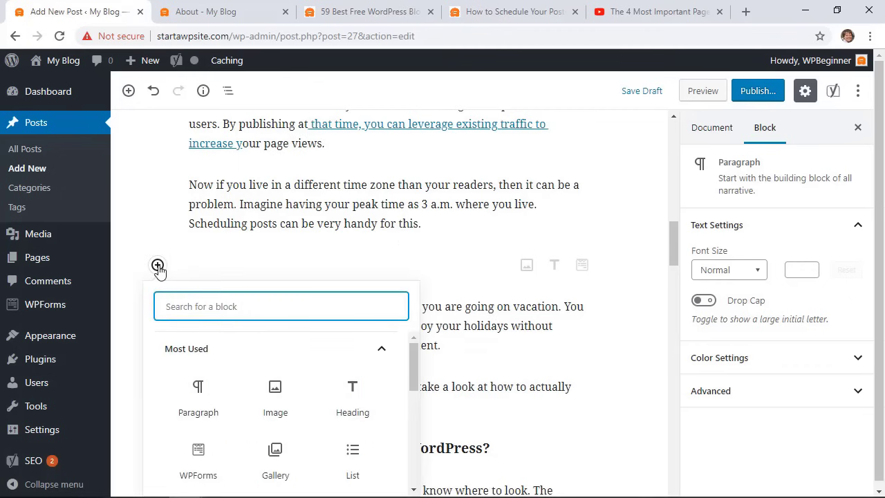
pyautogui.scroll(-3, 257, 364)
pyautogui.write('vid')
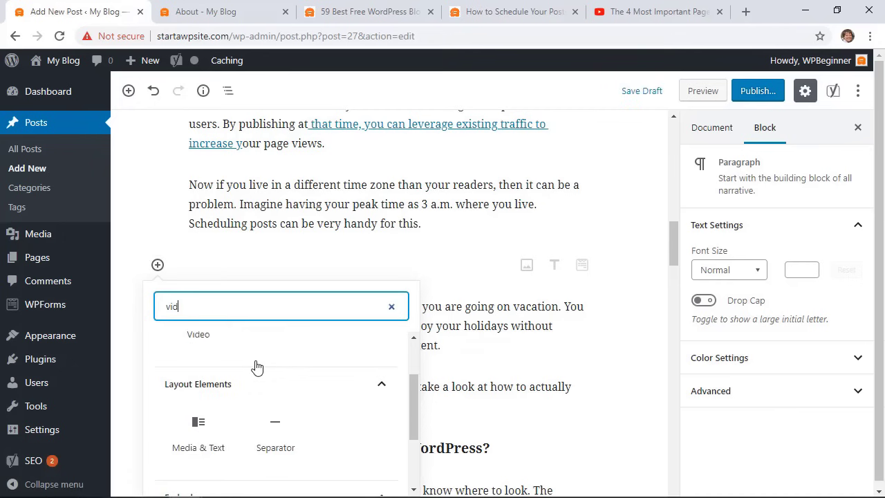
pyautogui.write('e')
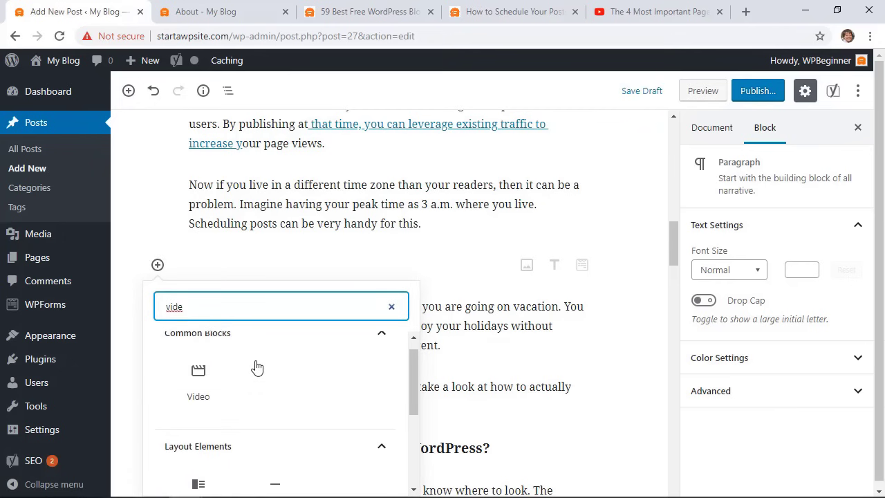
pyautogui.click(198, 379)
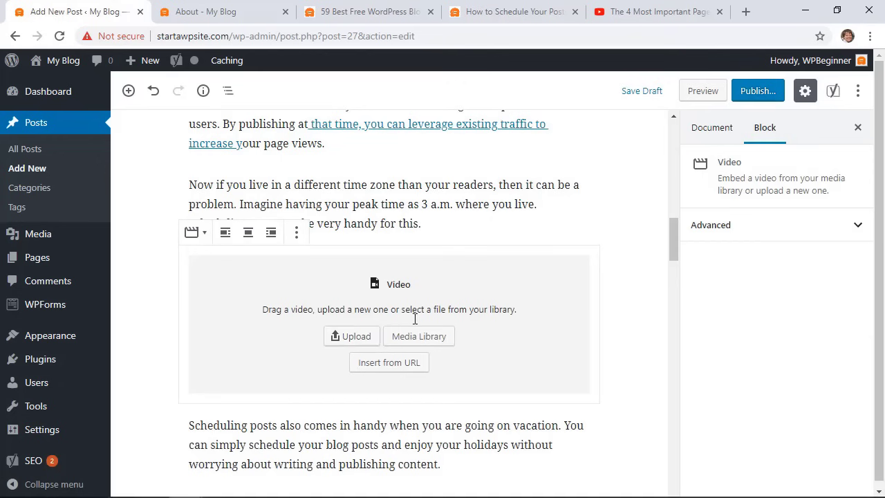
# Embed the YouTube video "The 4 Most Important Pages Every Website..." in the video block from its copied URL
pyautogui.click(381, 368)
pyautogui.click(276, 391)
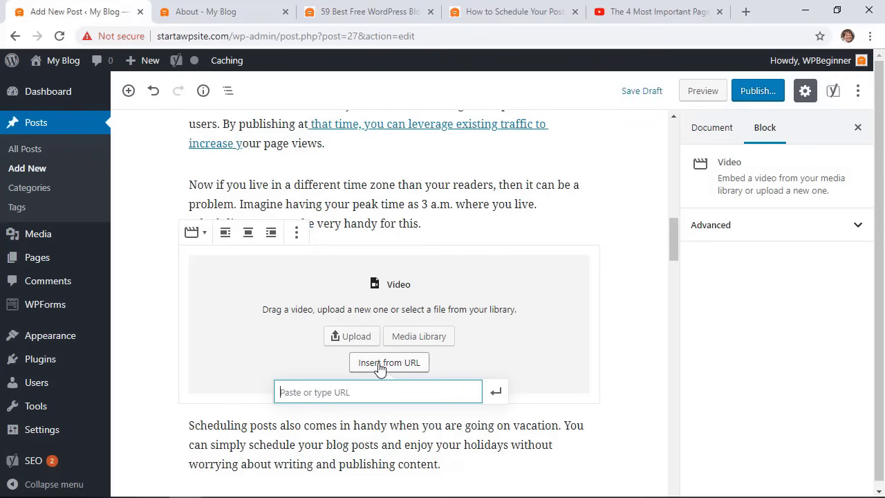
pyautogui.hotkey('ctrl', 'v')
pyautogui.click(496, 392)
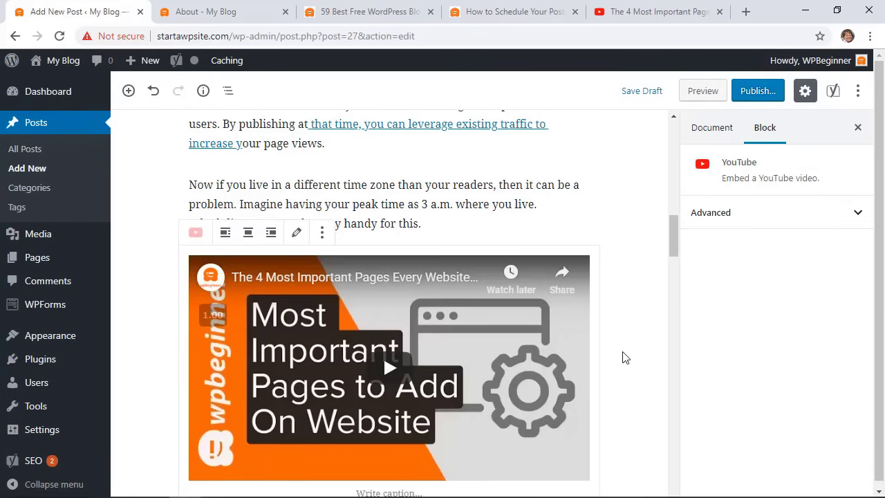
pyautogui.scroll(-2, 625, 357)
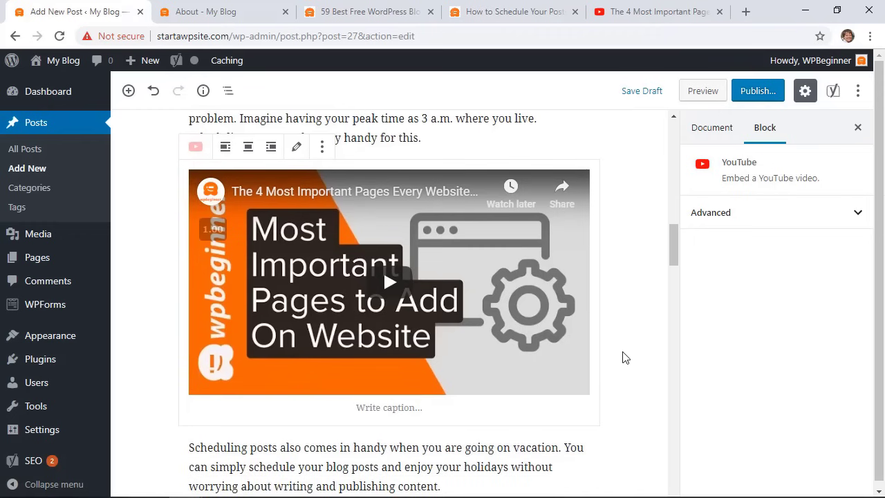